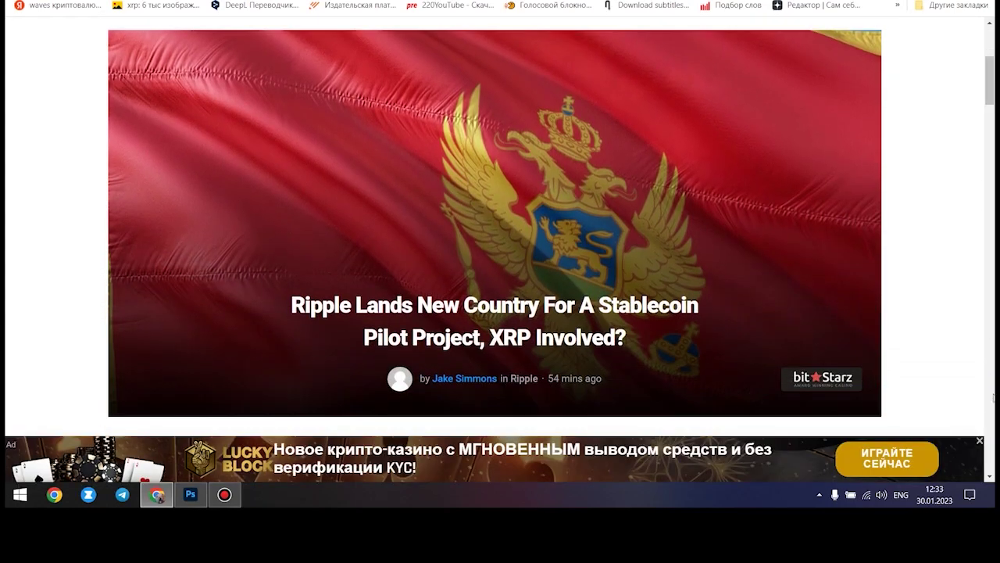
Close the casino ad banner and highlight the opening paragraph about Montenegro.
left_click(982, 444)
left_click_drag(990, 83, 990, 133)
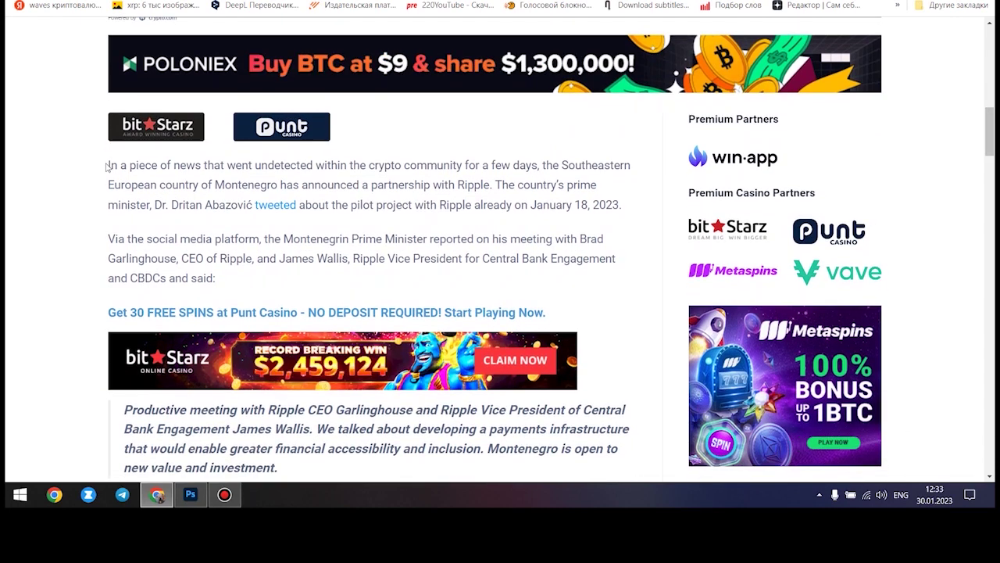
left_click_drag(108, 165, 624, 209)
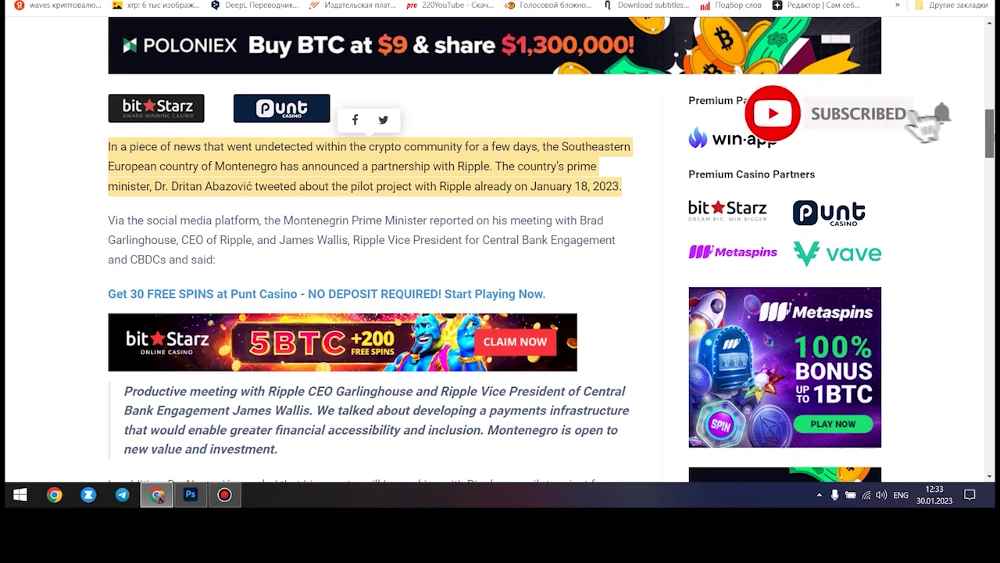
scroll(500, 281, "down", 3)
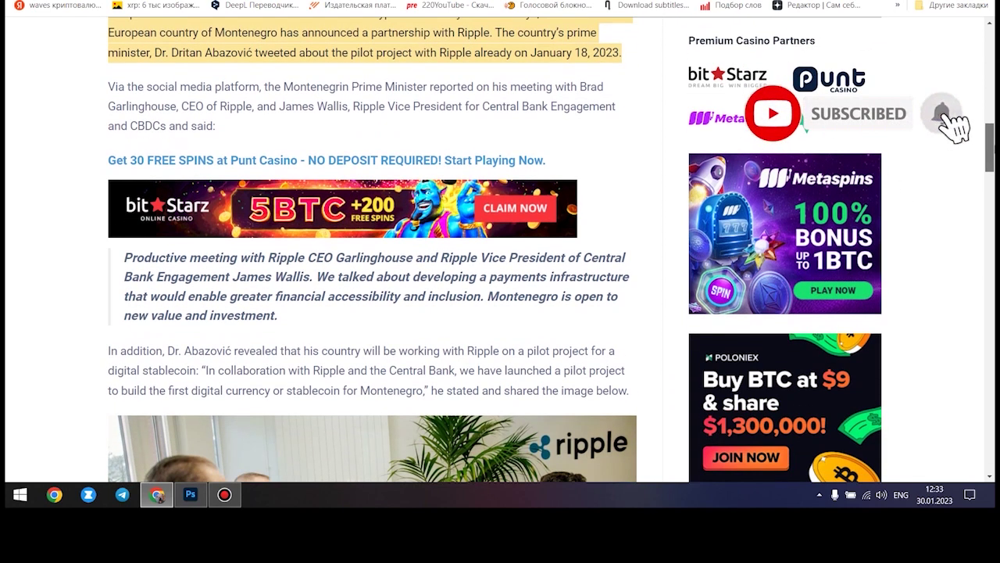
scroll(500, 282, "down", 3)
scroll(500, 281, "down", 1)
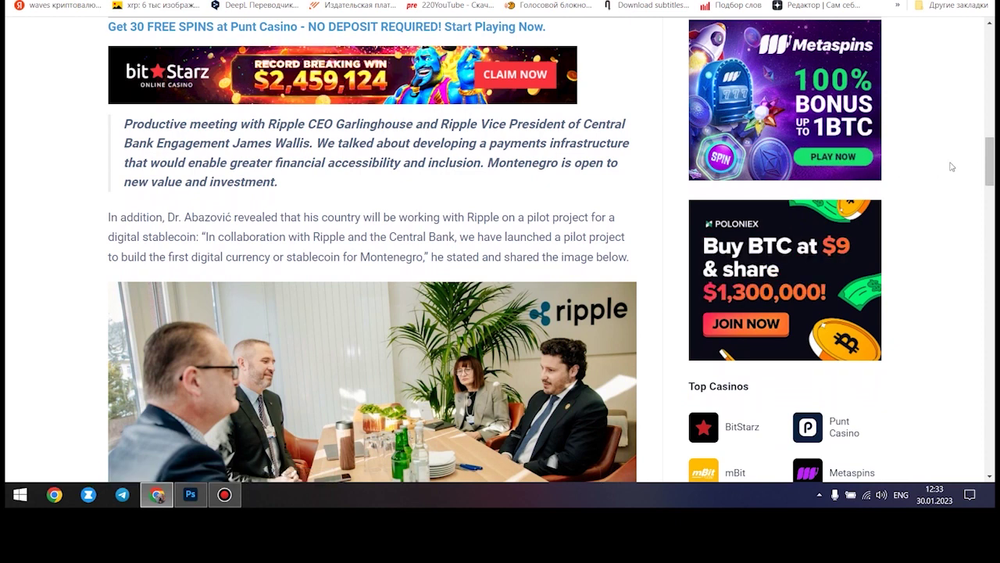
left_click_drag(989, 162, 989, 217)
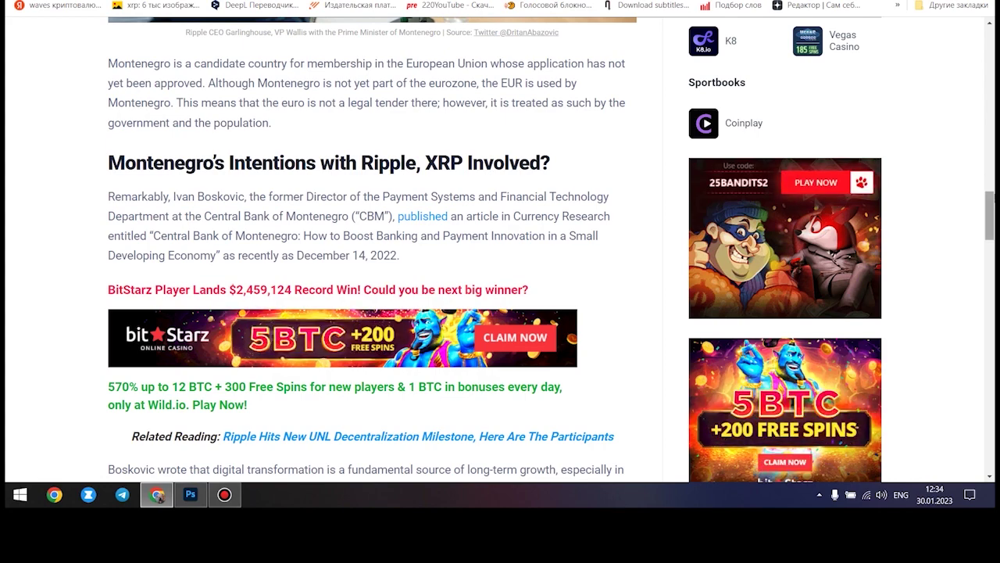
left_click_drag(989, 215, 989, 254)
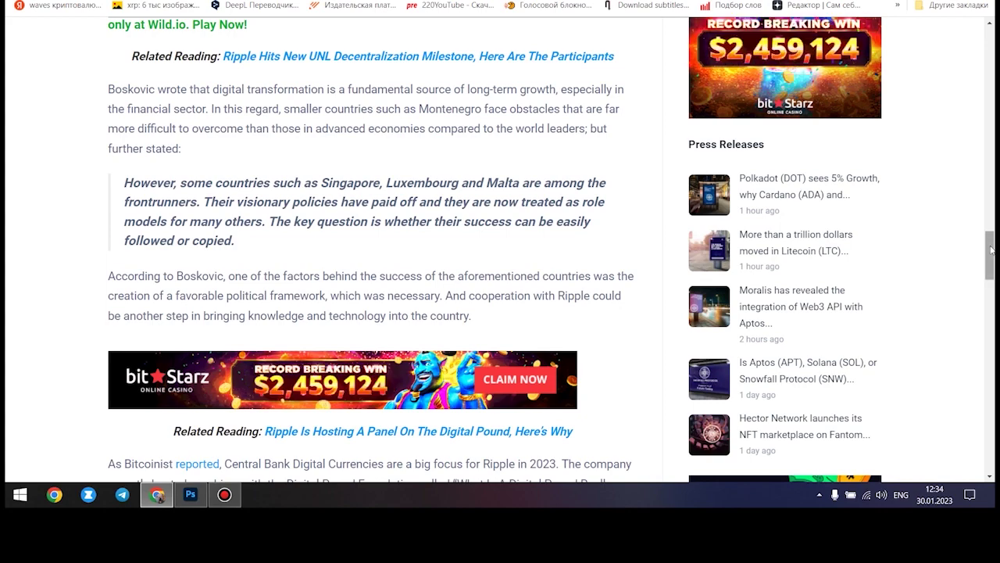
left_click_drag(991, 248, 991, 301)
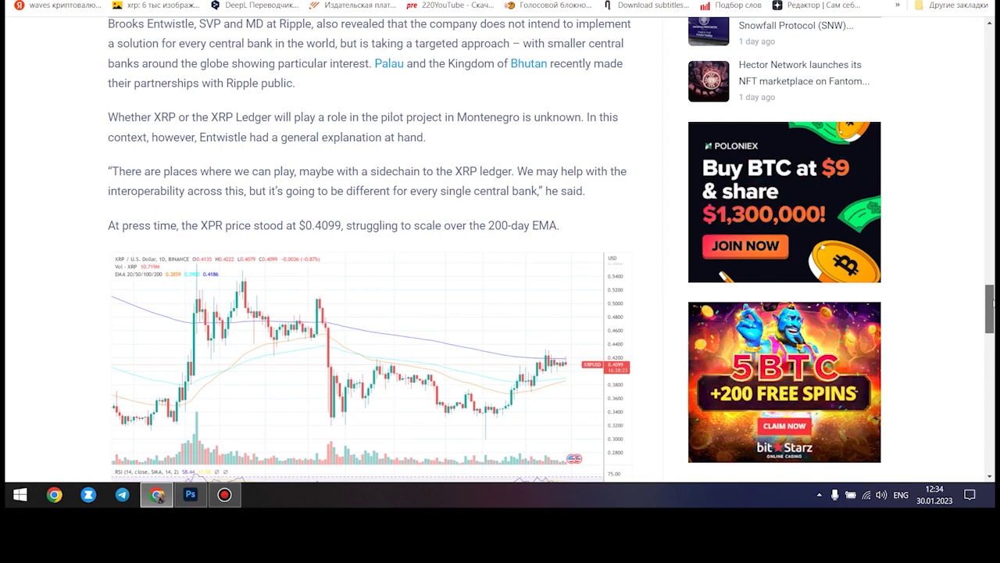
left_click_drag(991, 301, 991, 311)
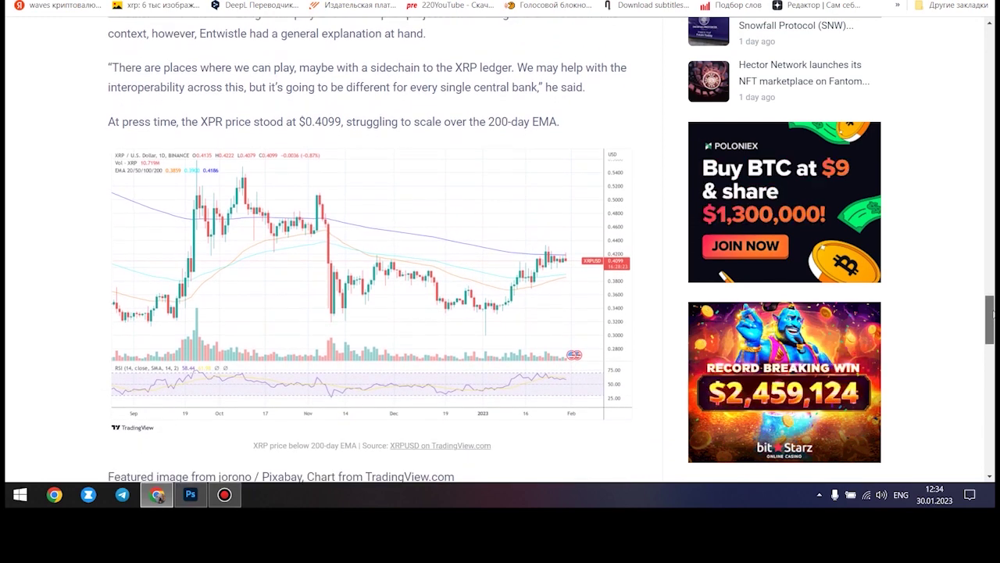
left_click_drag(991, 311, 991, 312)
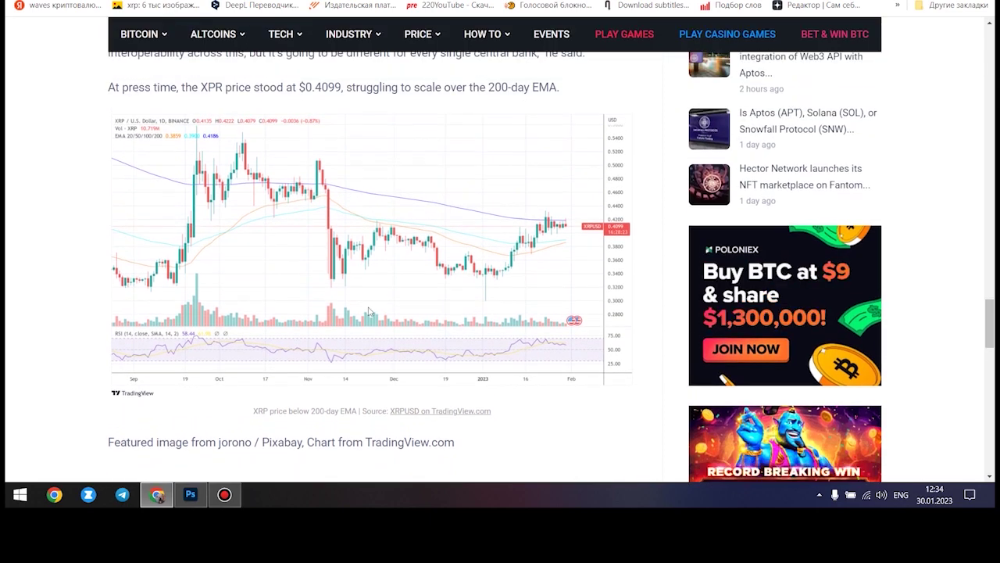
Save the Bitcoinist XRP/USD chart image, then switch to the BeInCrypto tab.
right_click(272, 239)
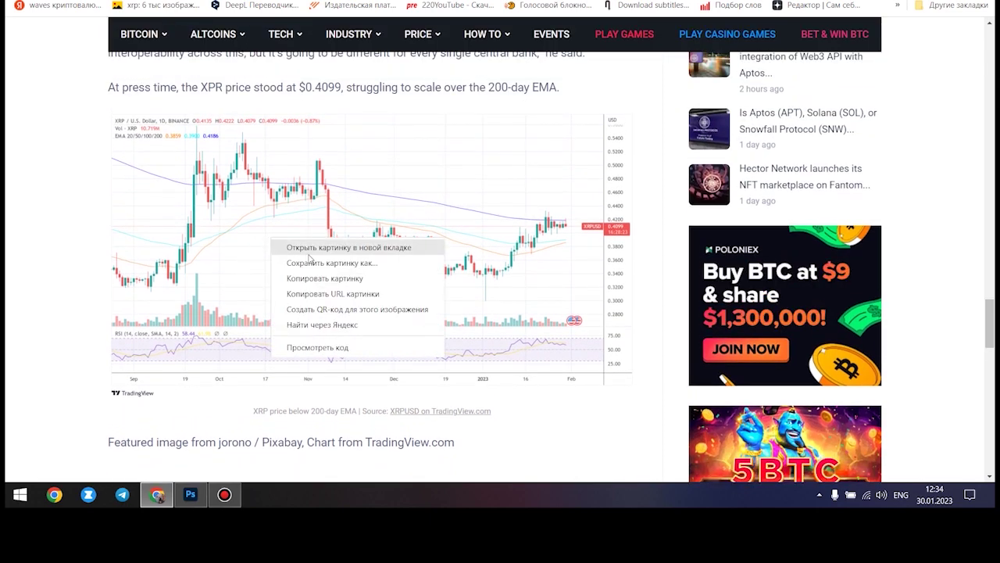
left_click(328, 262)
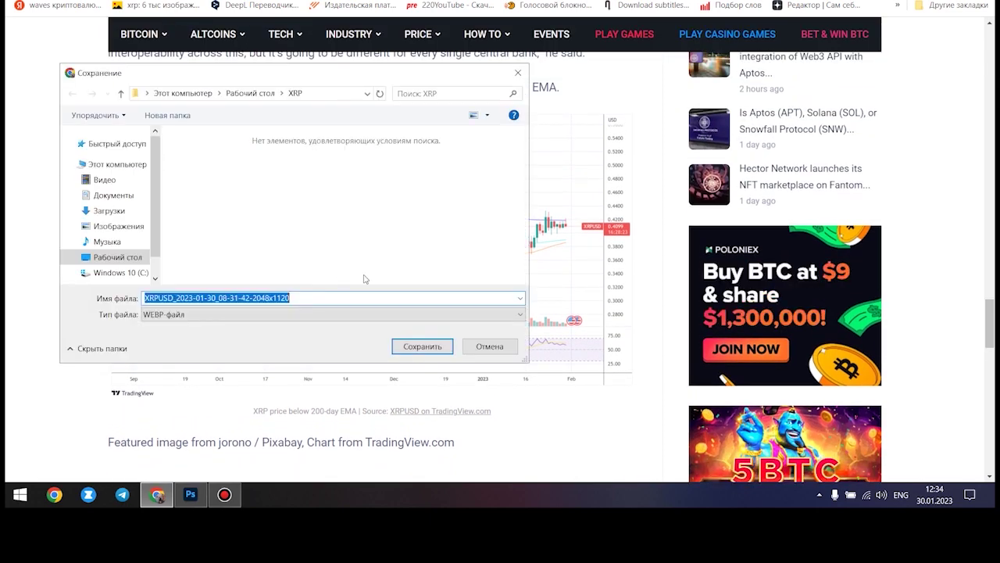
left_click(422, 346)
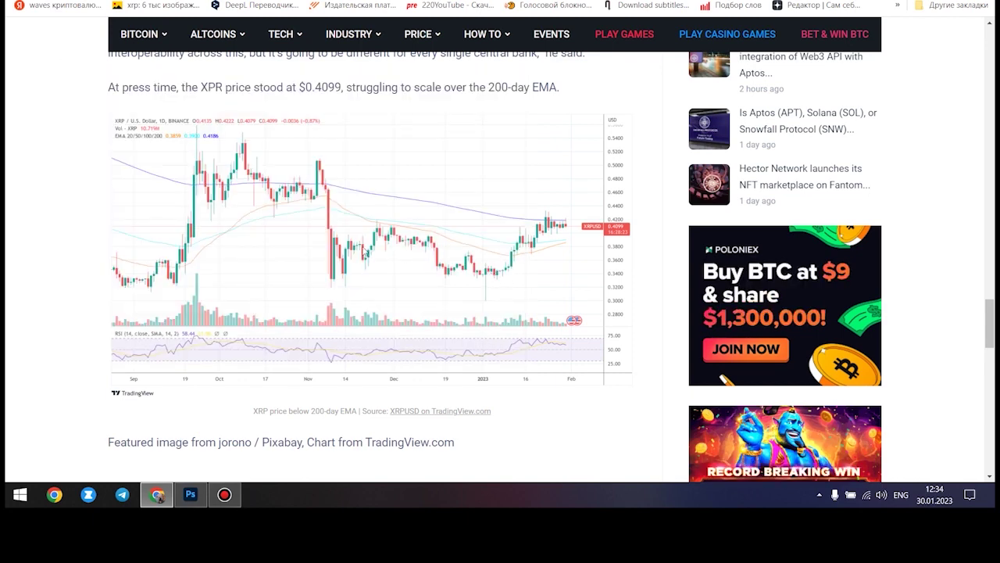
scroll(363, 250, "up", 1, "ctrl")
scroll(363, 250, "up", 1, "ctrl")
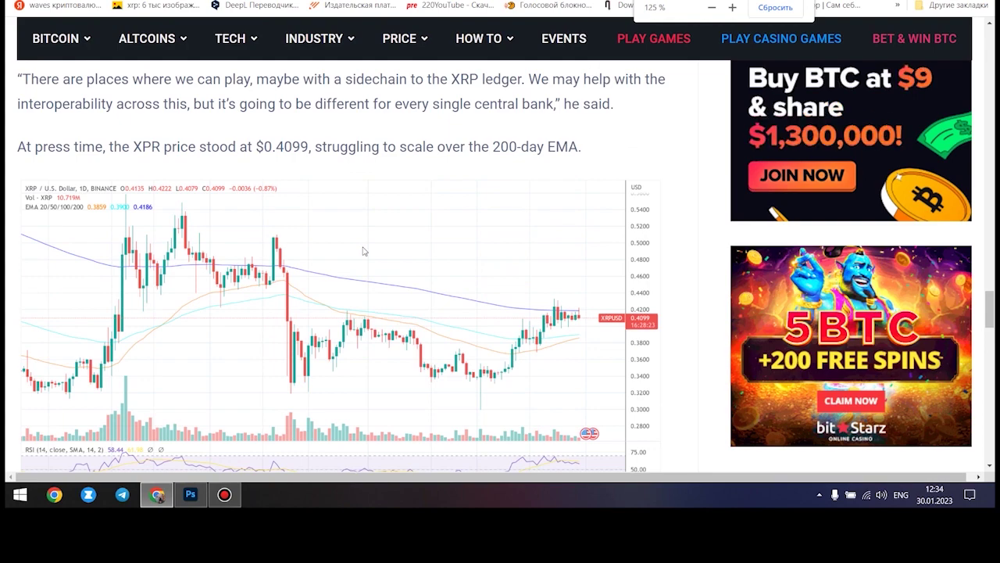
scroll(363, 250, "up", 1, "ctrl")
scroll(363, 250, "down", 1, "ctrl")
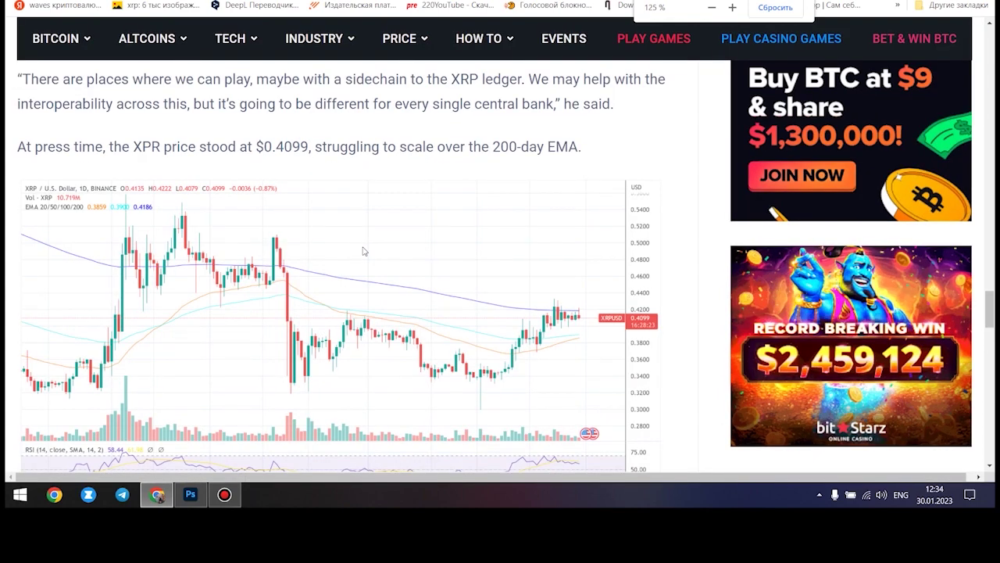
scroll(364, 250, "down", 1, "ctrl")
scroll(363, 250, "down", 1, "ctrl")
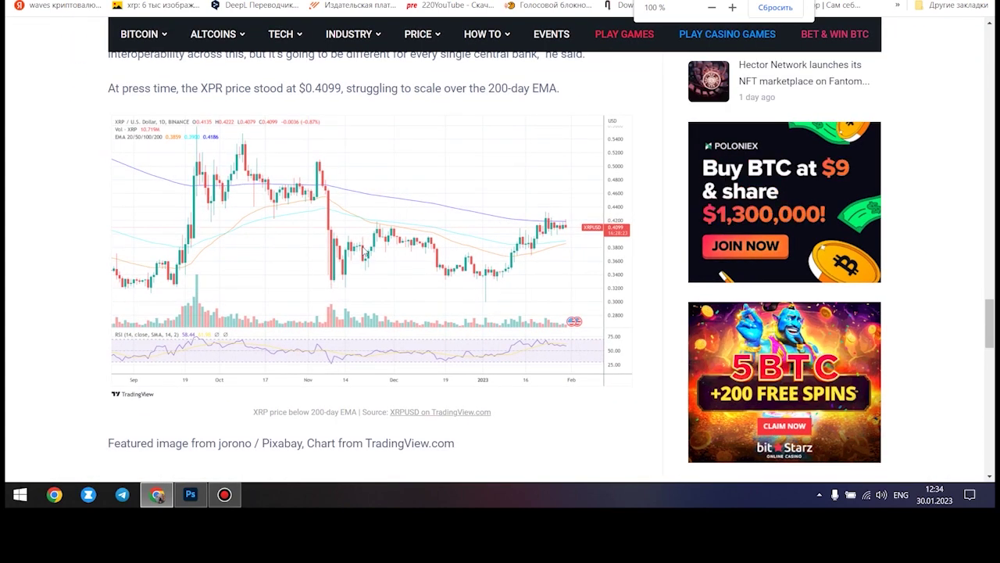
key("ctrl+Tab")
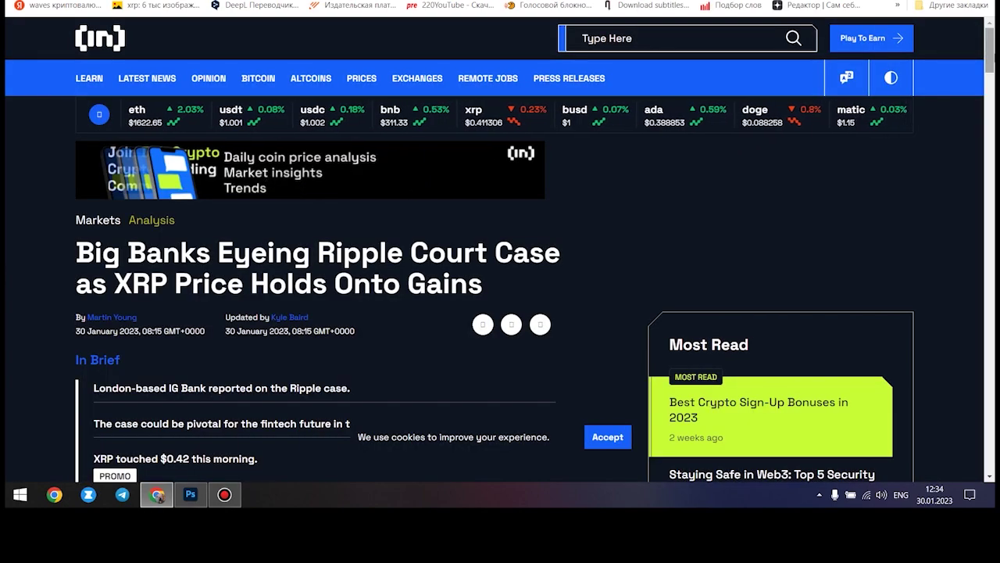
scroll(664, 151, "down", 3)
scroll(665, 235, "down", 2)
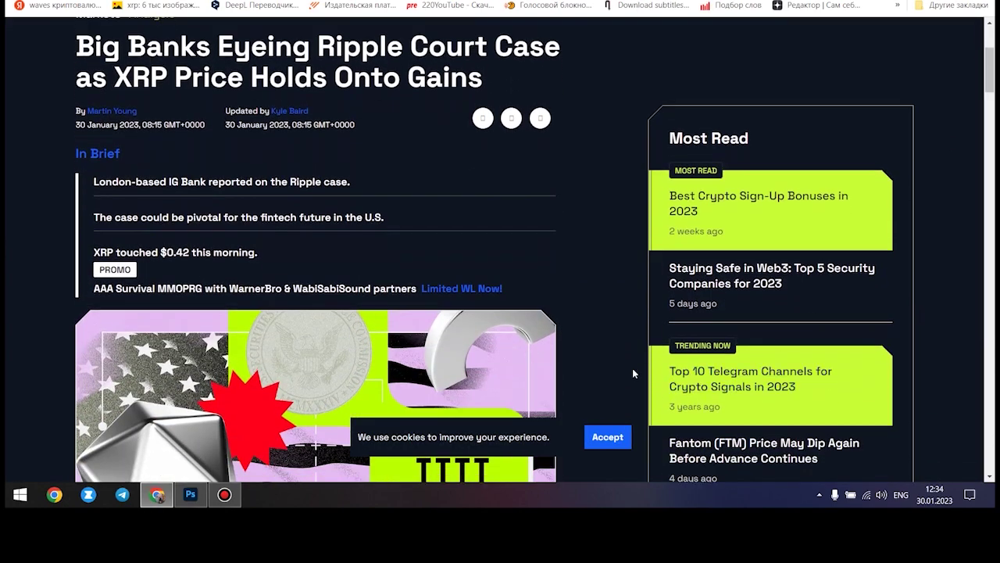
scroll(948, 127, "down", 2)
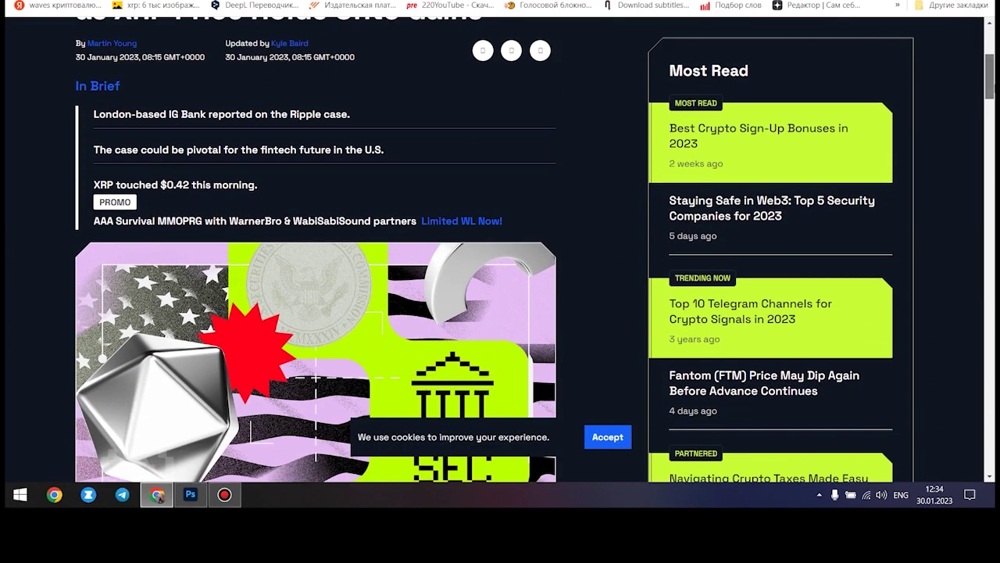
scroll(859, 234, "down", 1)
Dismiss the cookie notice and mark the big-banks paragraph, IG Bank quote and embedded tweet.
left_click(608, 437)
scroll(974, 133, "up", 2)
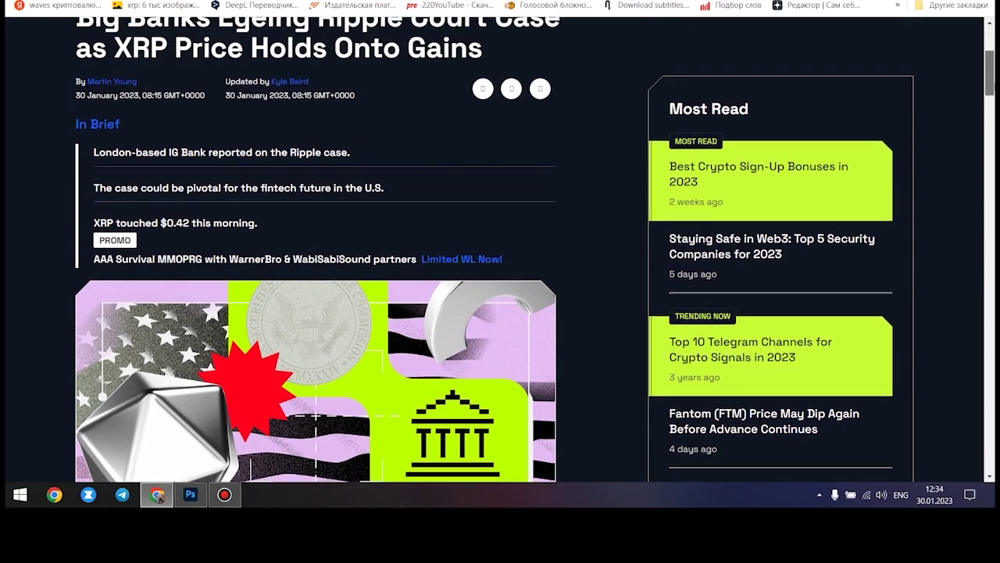
scroll(974, 133, "down", 3)
scroll(973, 132, "down", 2)
scroll(500, 235, "down", 3)
scroll(500, 235, "down", 2)
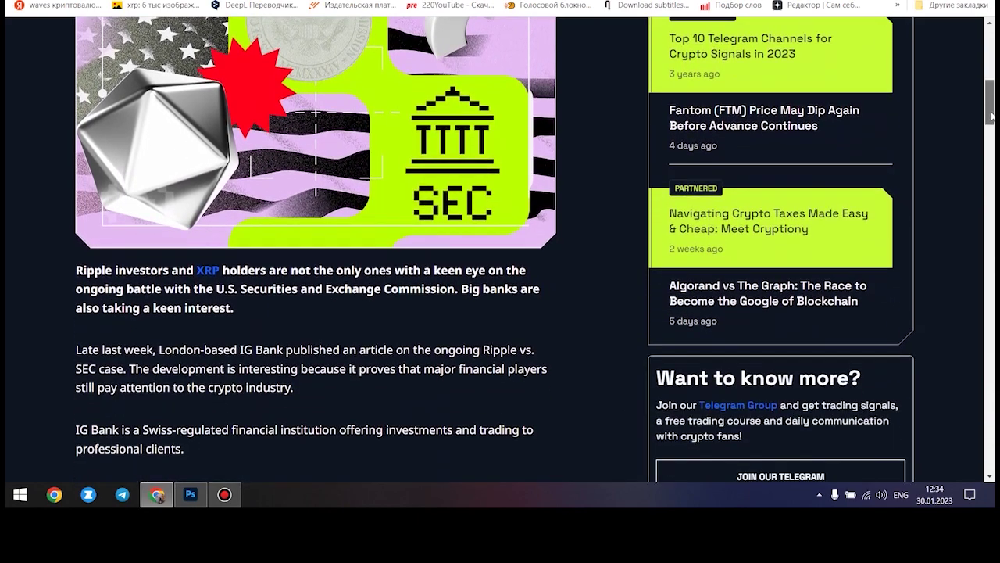
scroll(349, 256, "up", 1)
left_click_drag(246, 322, 72, 282)
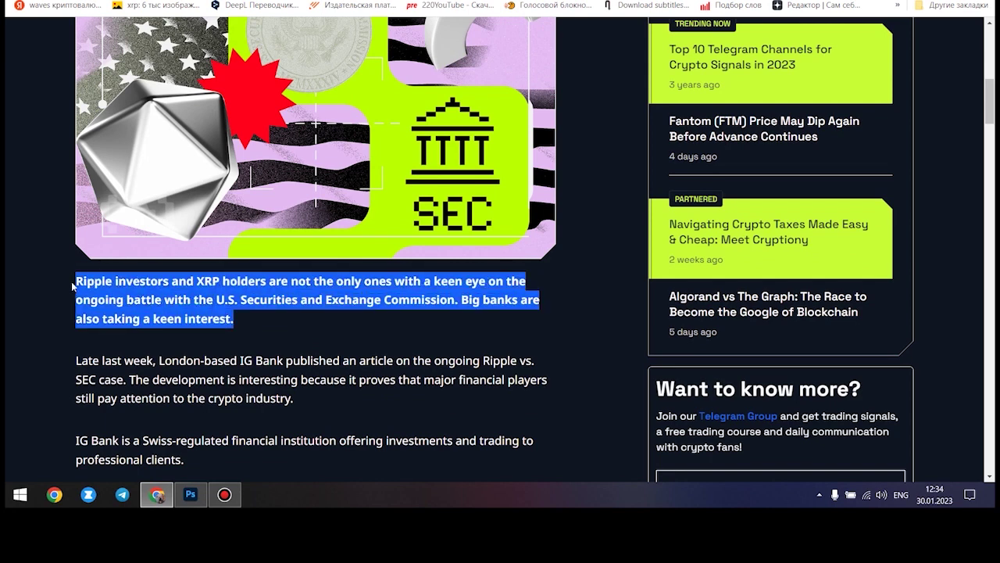
left_click(591, 279)
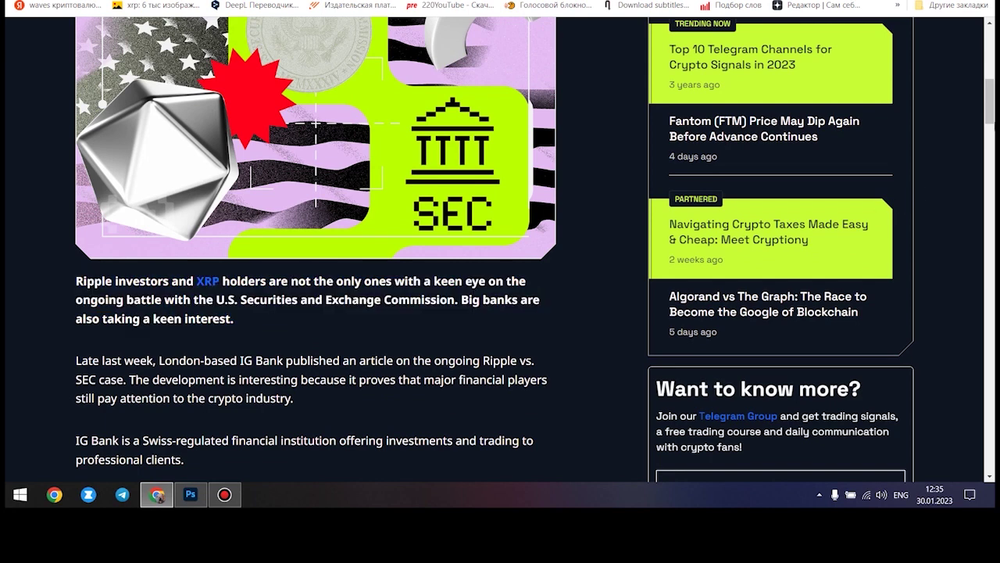
scroll(551, 181, "down", 3)
scroll(552, 181, "down", 2)
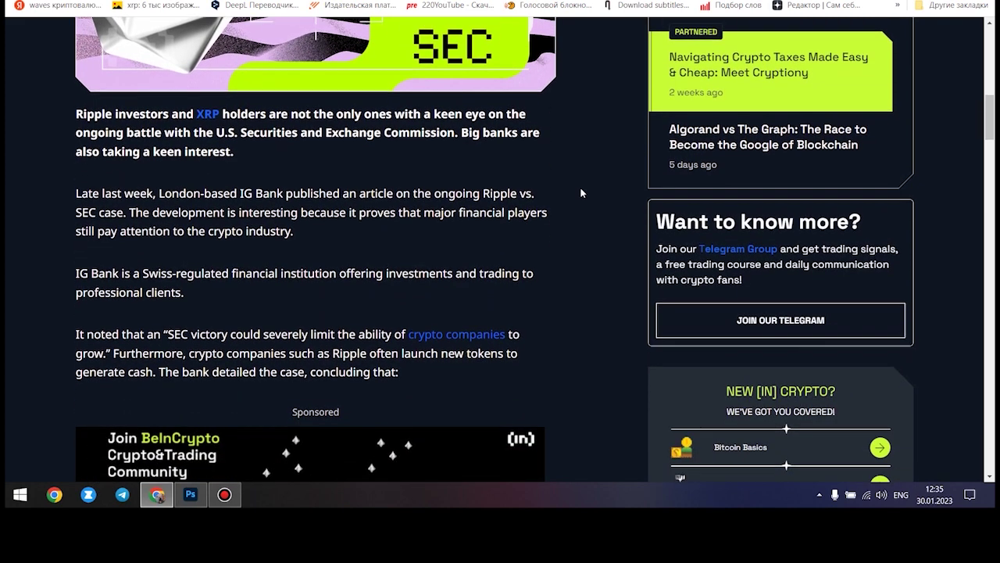
scroll(581, 193, "down", 2)
scroll(582, 193, "down", 1)
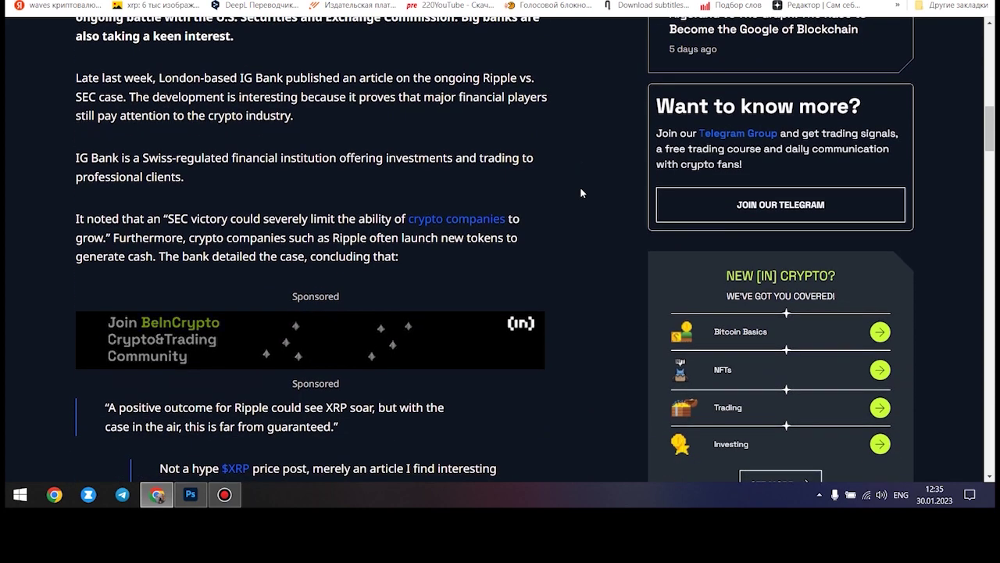
scroll(581, 193, "down", 1)
triple_click(369, 350)
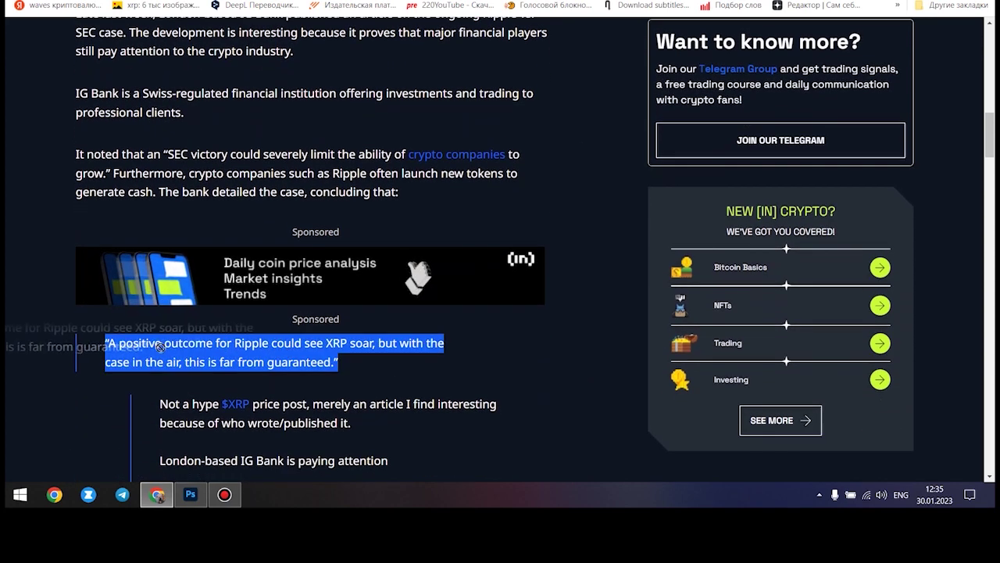
left_click(598, 280)
scroll(547, 291, "down", 2)
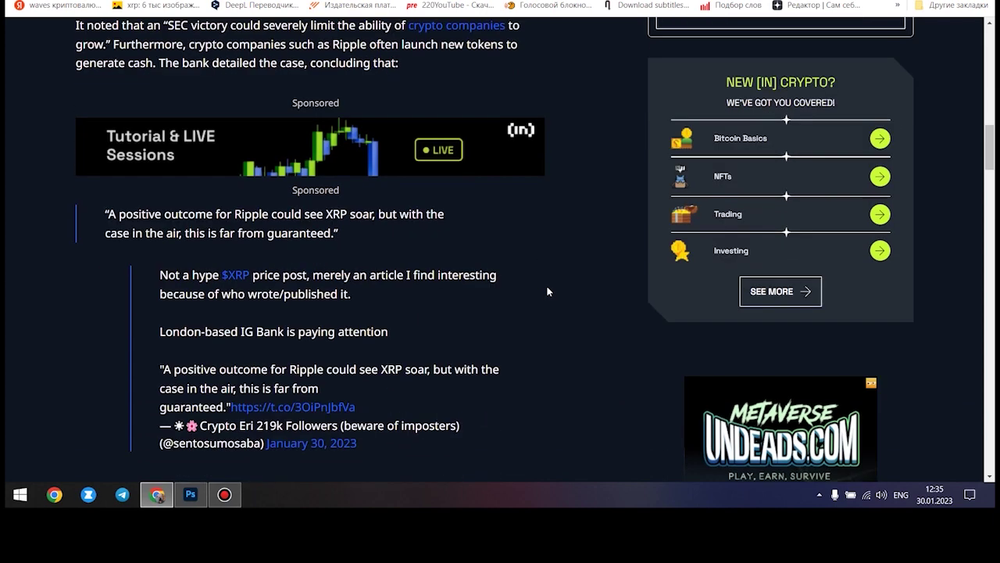
triple_click(323, 290)
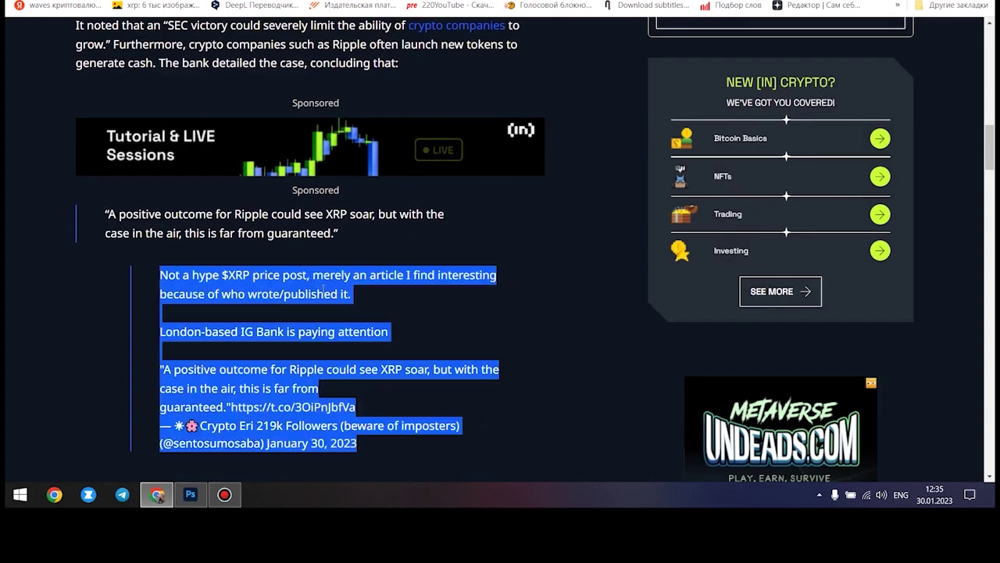
left_click(537, 276)
scroll(539, 280, "down", 2)
scroll(544, 284, "down", 2)
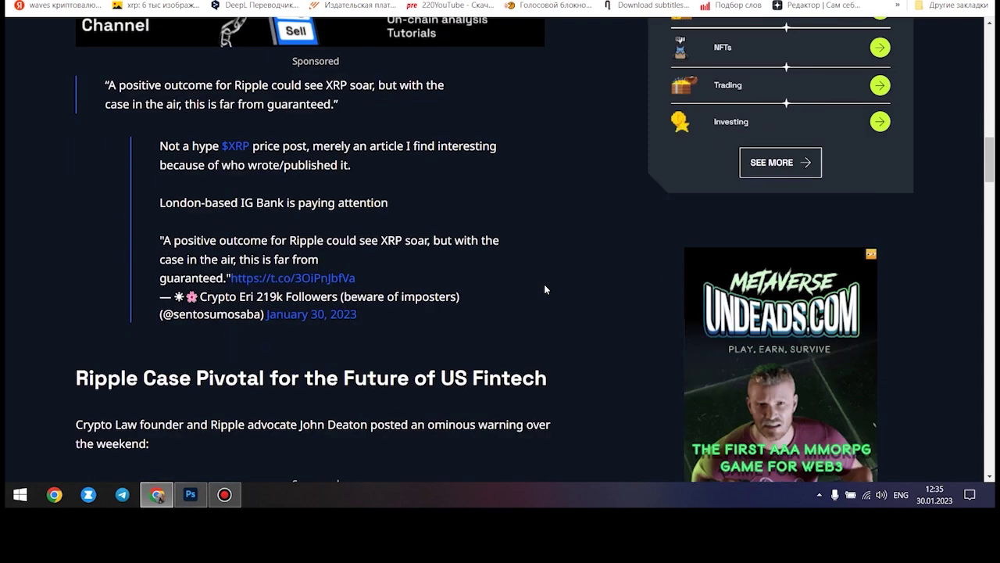
scroll(544, 284, "down", 2)
scroll(544, 285, "down", 2)
scroll(544, 285, "down", 1)
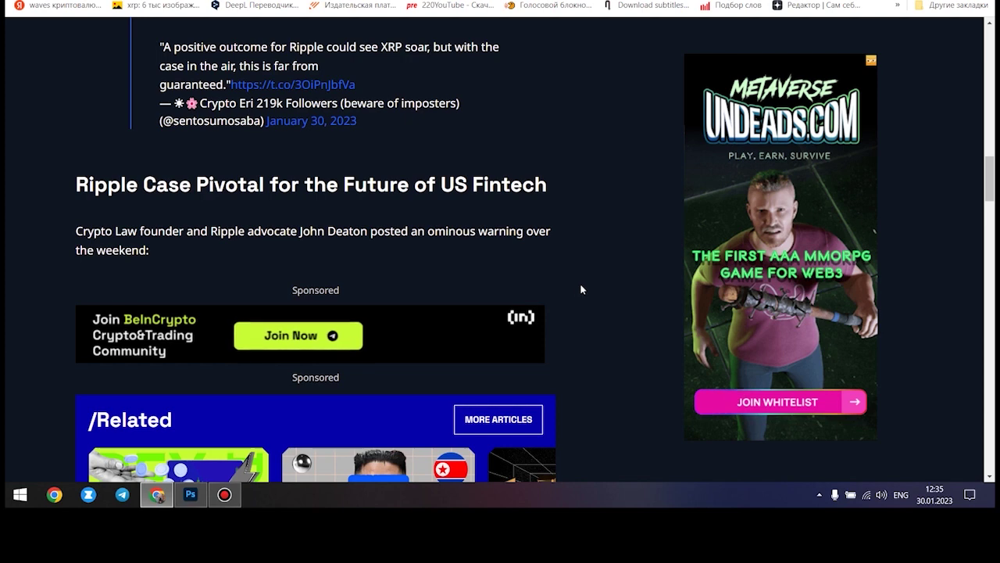
scroll(580, 283, "down", 3)
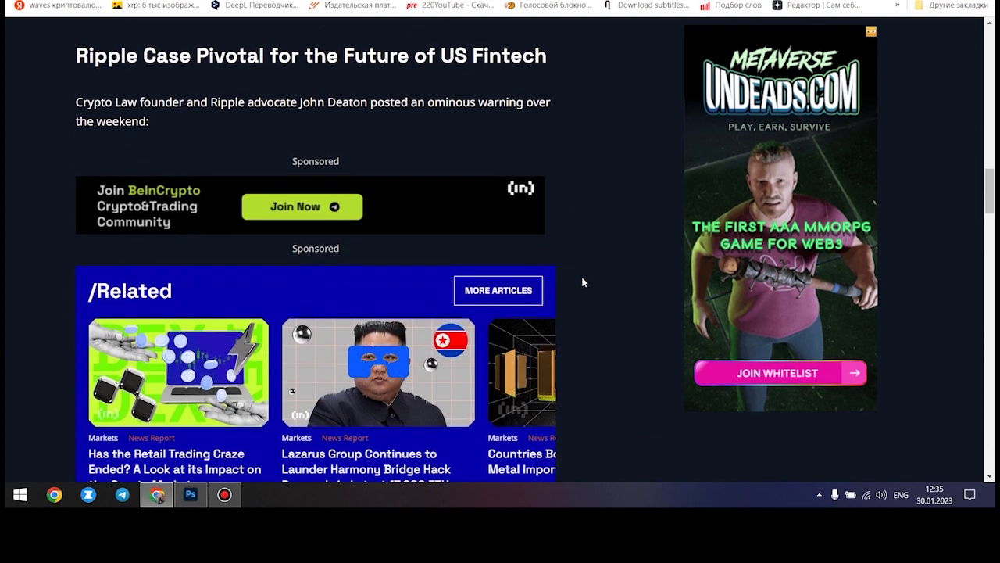
scroll(581, 276, "down", 3)
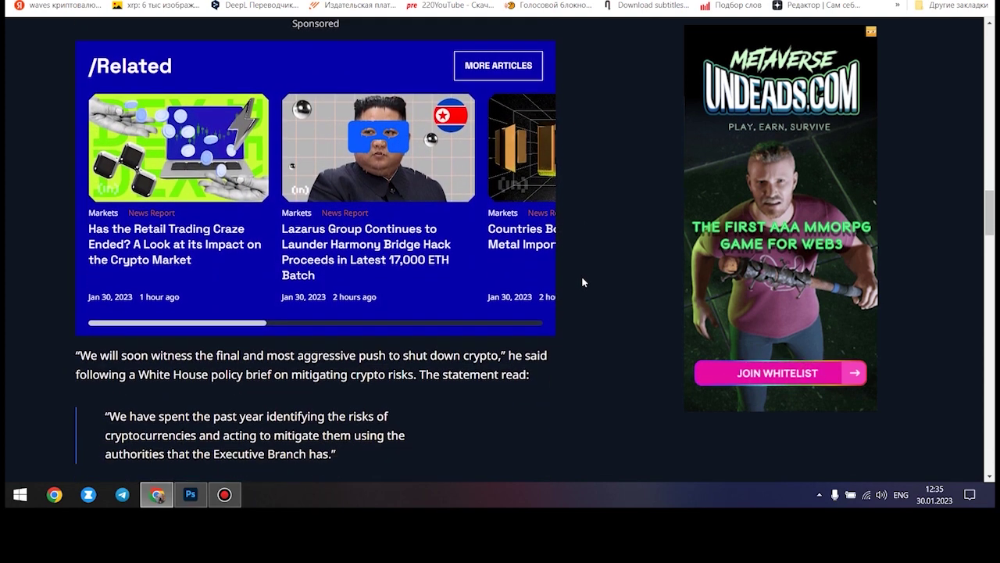
scroll(581, 276, "down", 2)
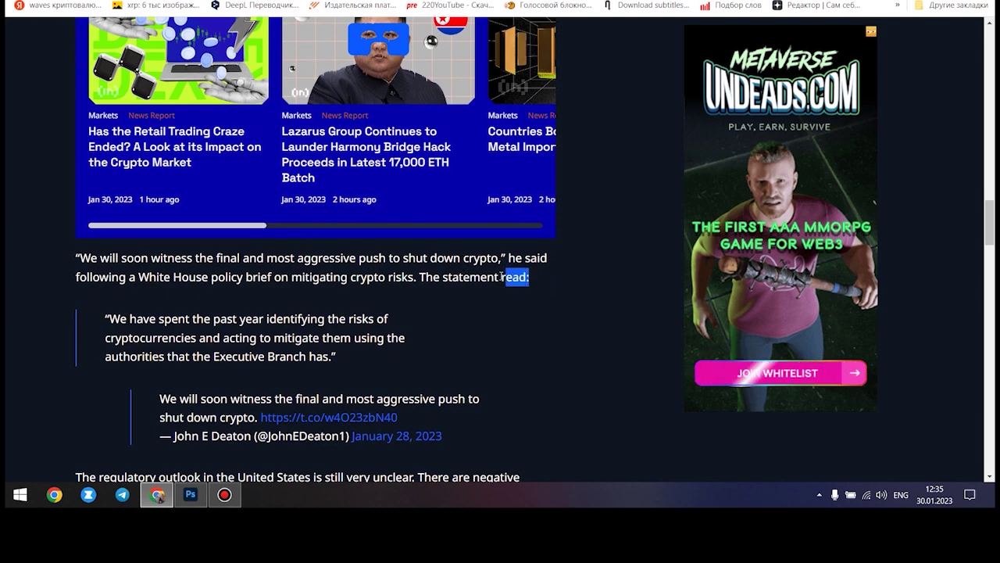
Mark the anti-crypto push sentence, White House quote, $0.413 and 0.42 prices, and the disclaimer.
left_click_drag(529, 277, 71, 256)
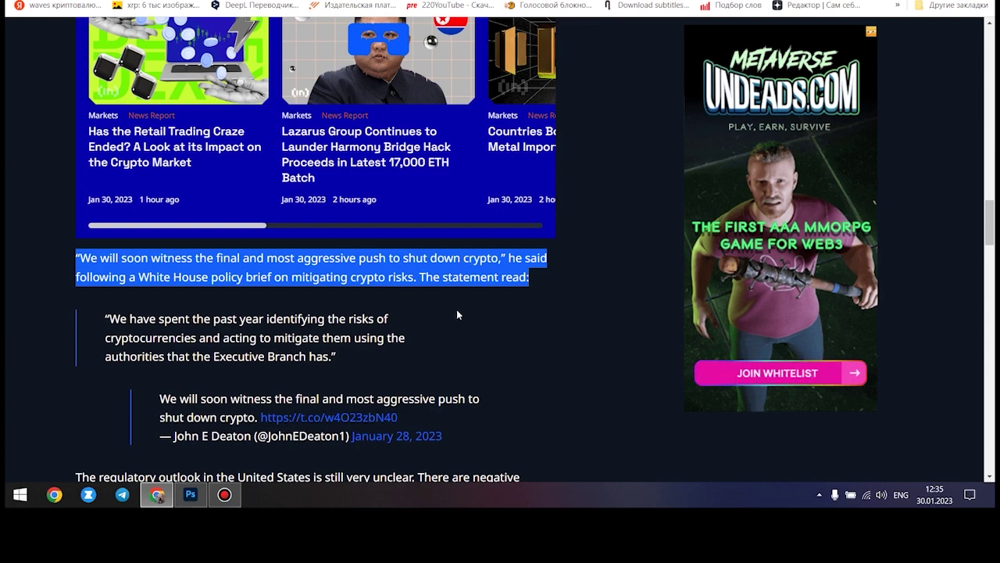
left_click(491, 334)
scroll(468, 329, "down", 1)
triple_click(230, 270)
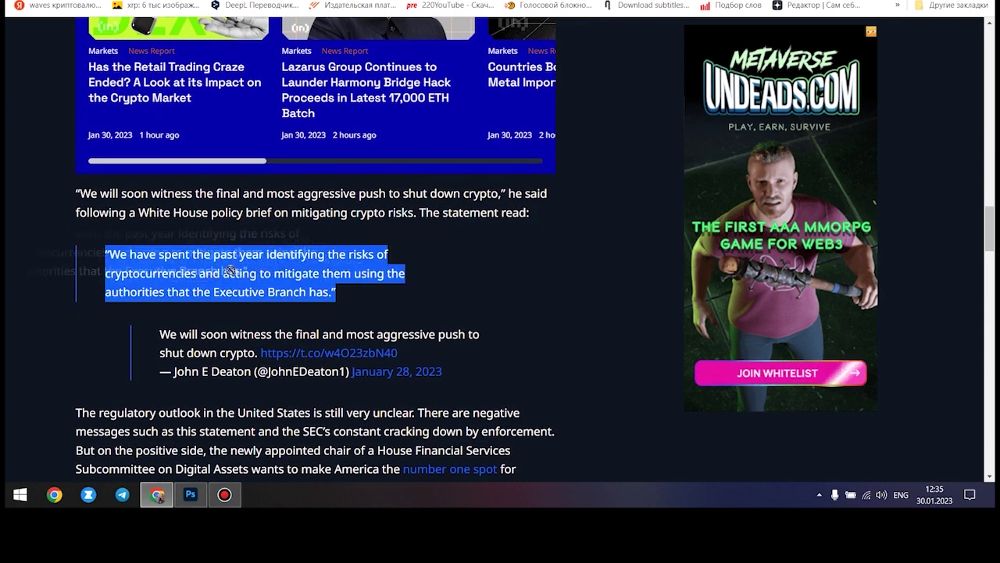
left_click(418, 297)
scroll(418, 297, "down", 2)
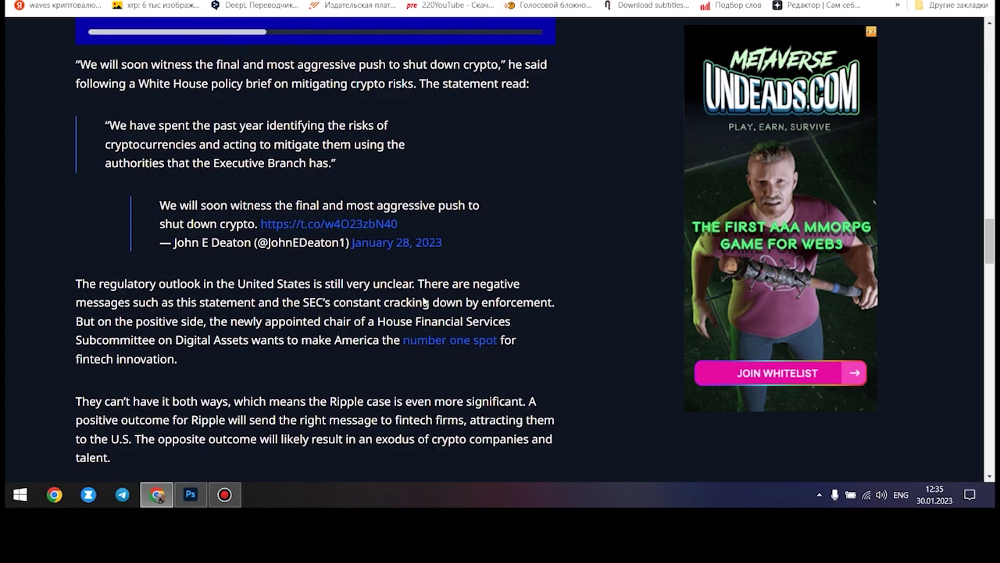
scroll(423, 301, "down", 2)
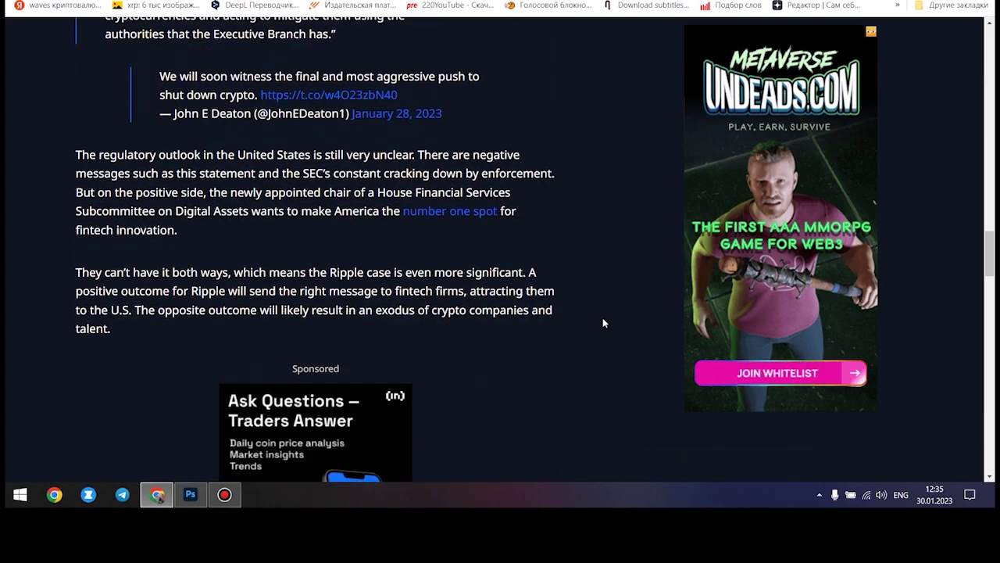
scroll(604, 318, "down", 2)
scroll(603, 317, "down", 1)
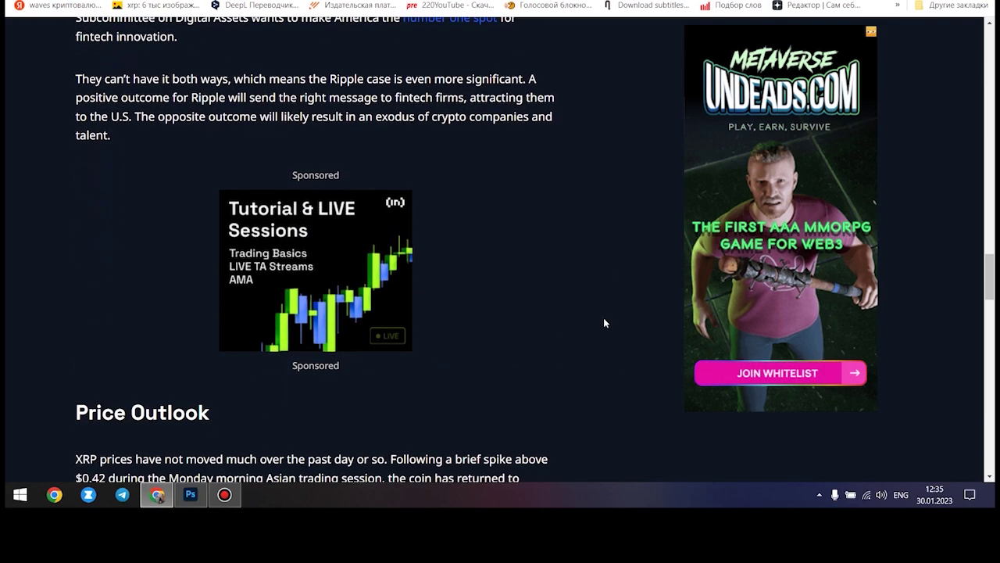
scroll(604, 317, "down", 3)
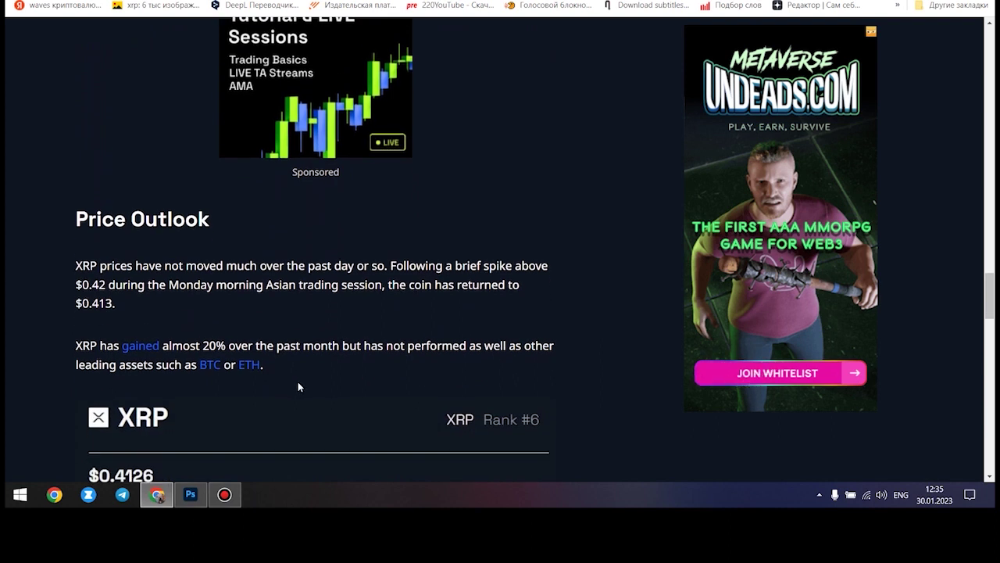
left_click_drag(298, 381, 61, 345)
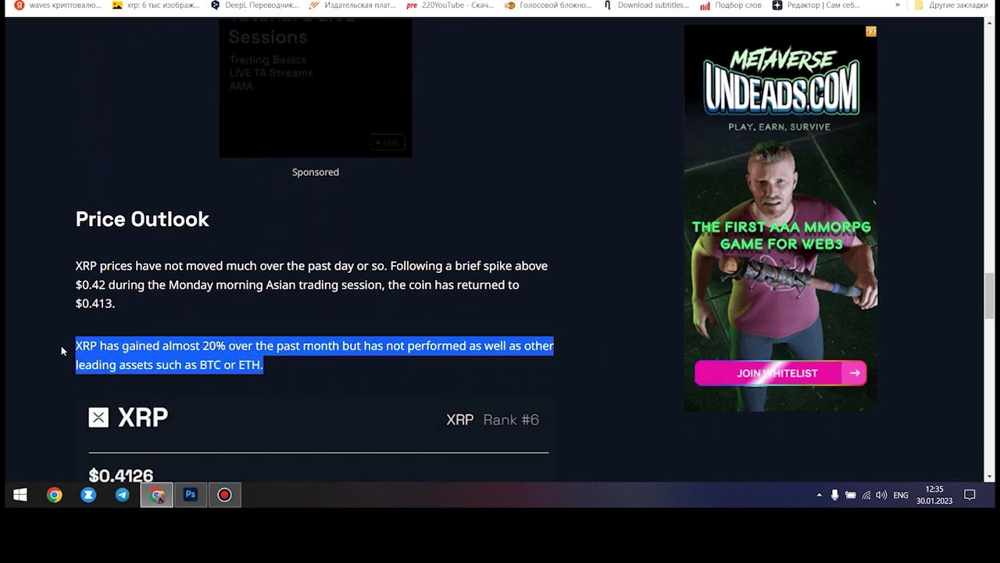
double_click(100, 303)
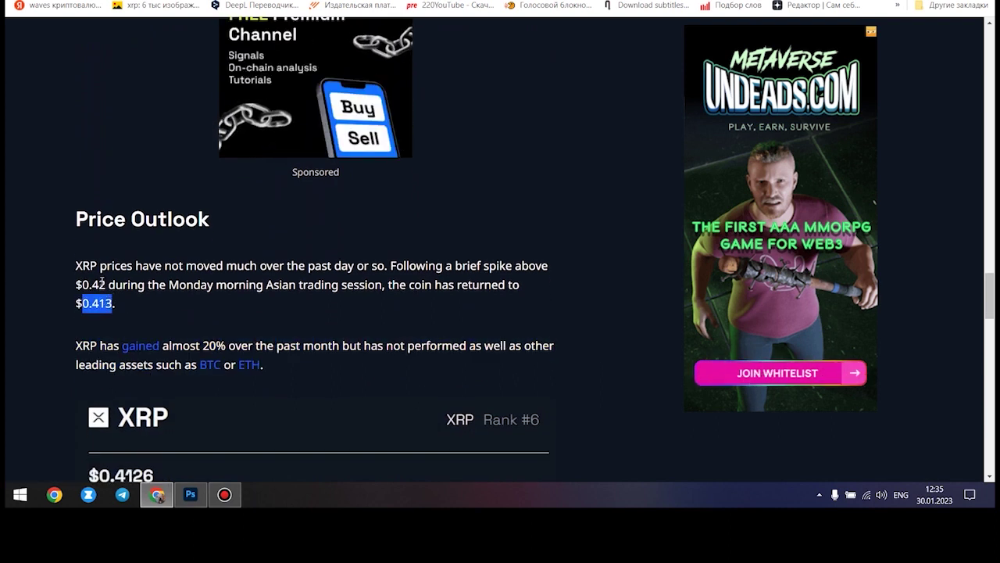
left_click(102, 285)
double_click(102, 284)
scroll(270, 295, "down", 3)
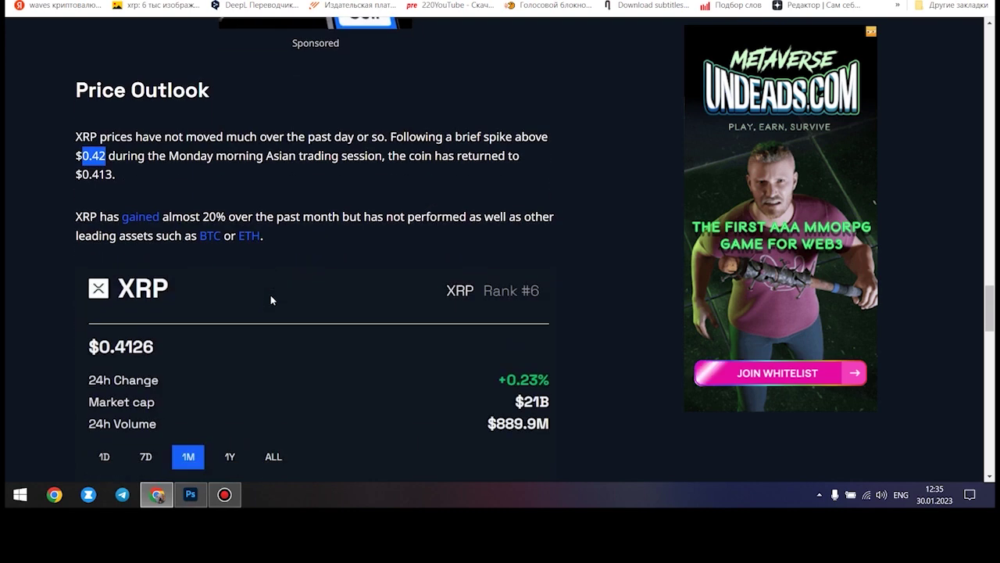
scroll(183, 283, "down", 3)
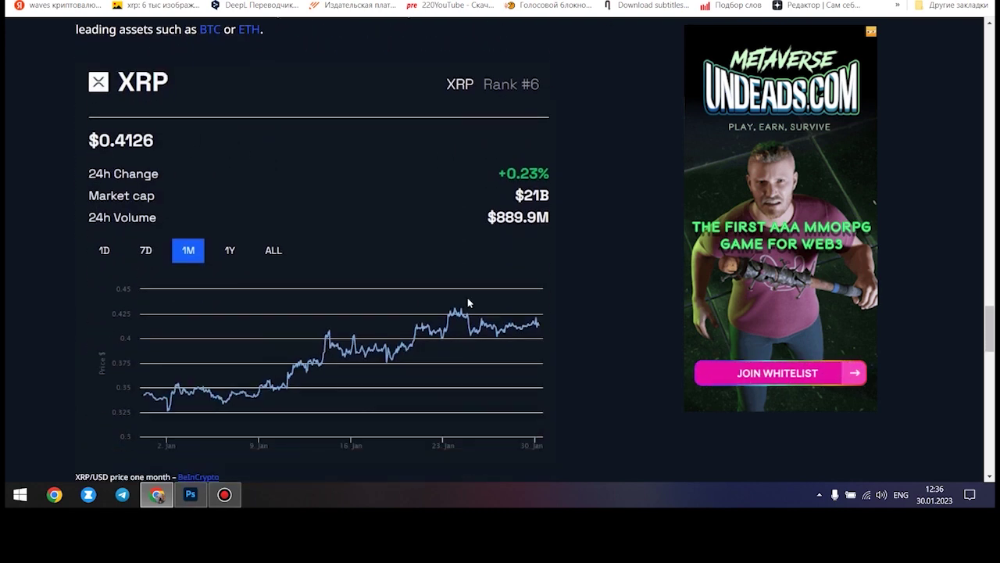
scroll(534, 307, "down", 1)
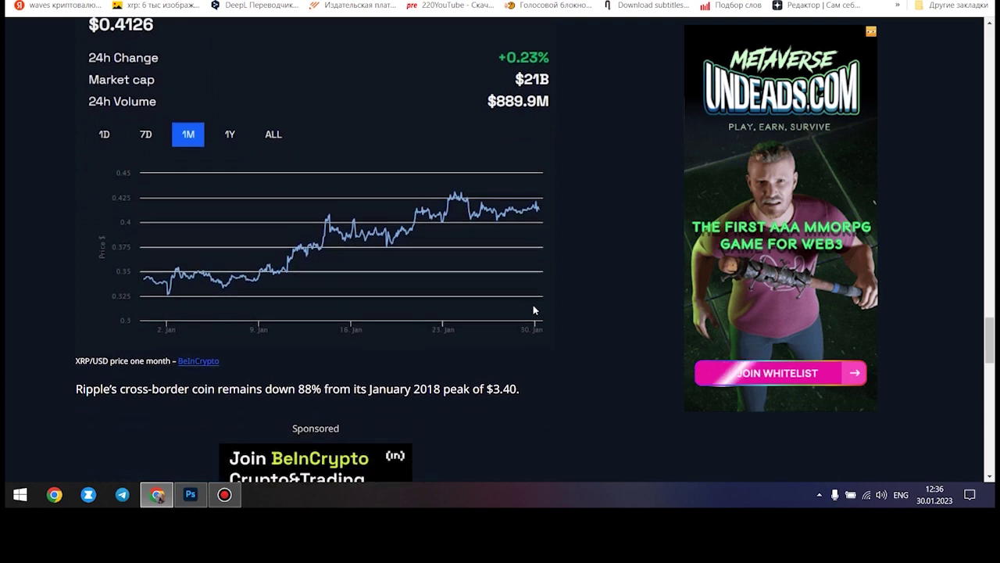
scroll(533, 309, "up", 1, "ctrl")
scroll(533, 309, "up", 1)
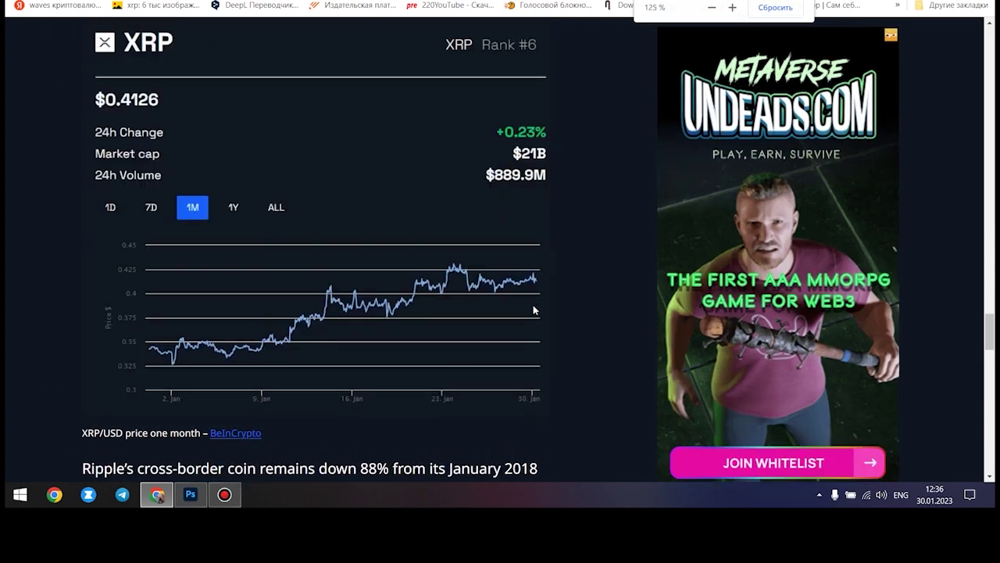
scroll(534, 310, "up", 1, "ctrl")
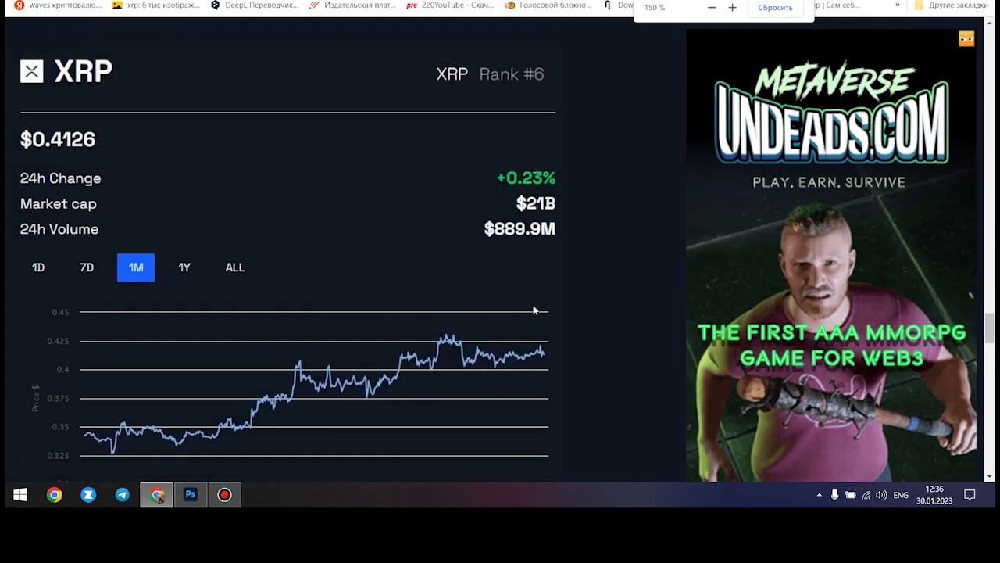
scroll(534, 310, "down", 1, "ctrl")
scroll(534, 310, "down", 1, "ctrl")
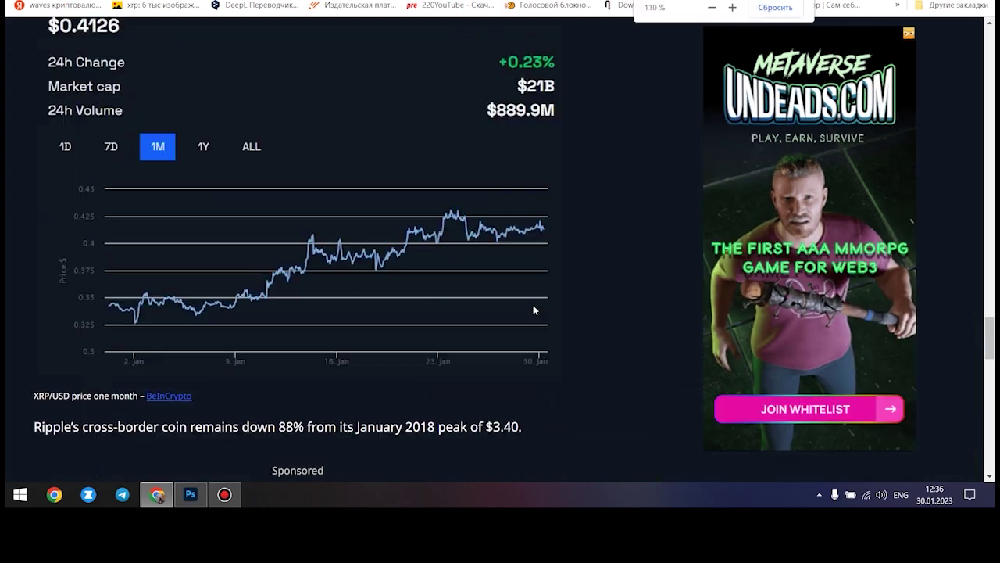
scroll(534, 310, "down", 1, "ctrl")
scroll(534, 311, "down", 2)
scroll(534, 310, "down", 3)
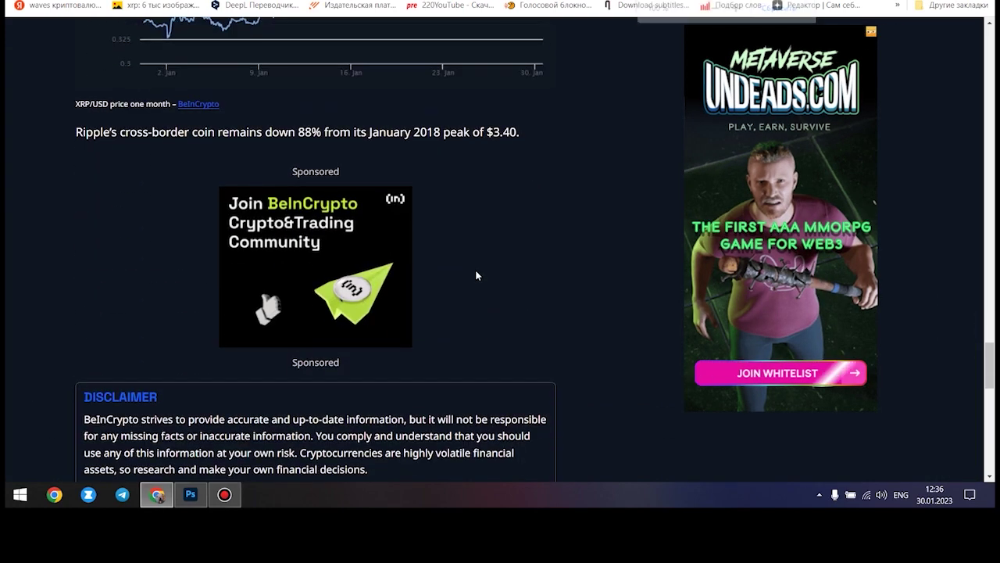
scroll(476, 270, "down", 3)
left_click_drag(367, 276, 78, 226)
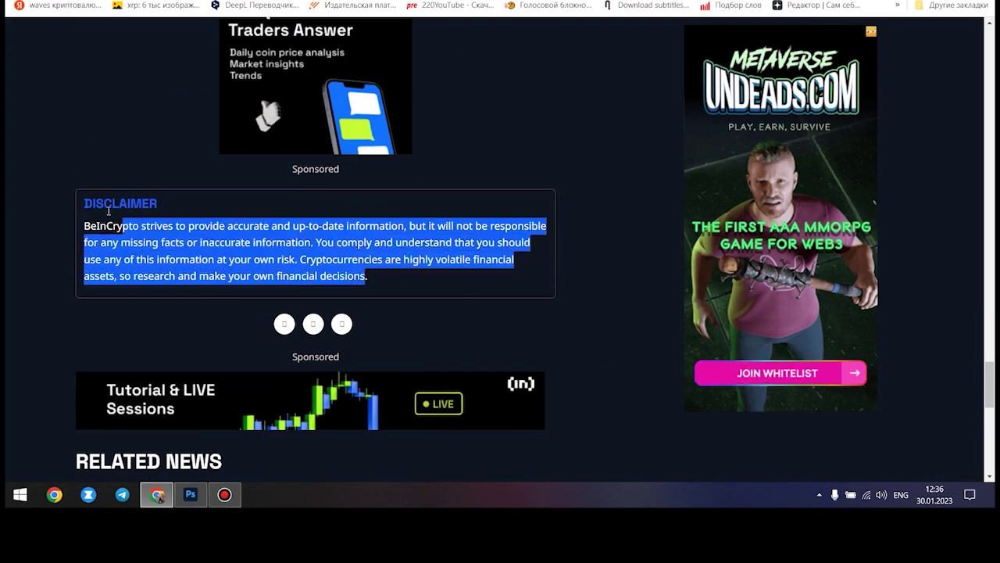
On Todayq News, highlight the headline's '$103.26 million to an anonymous wallet', then deselect.
key("ctrl+Tab")
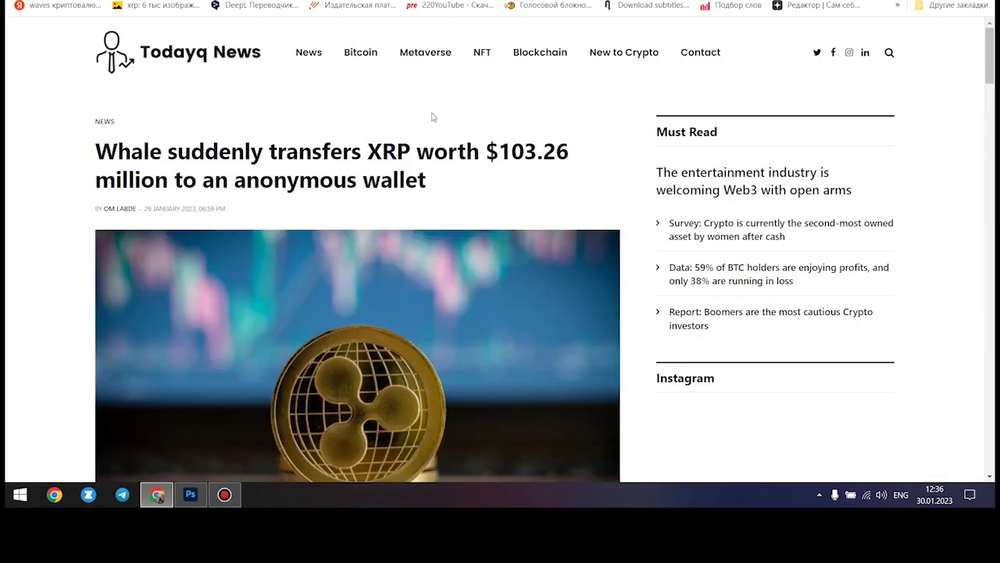
left_click_drag(569, 154, 497, 151)
left_click_drag(581, 161, 609, 169)
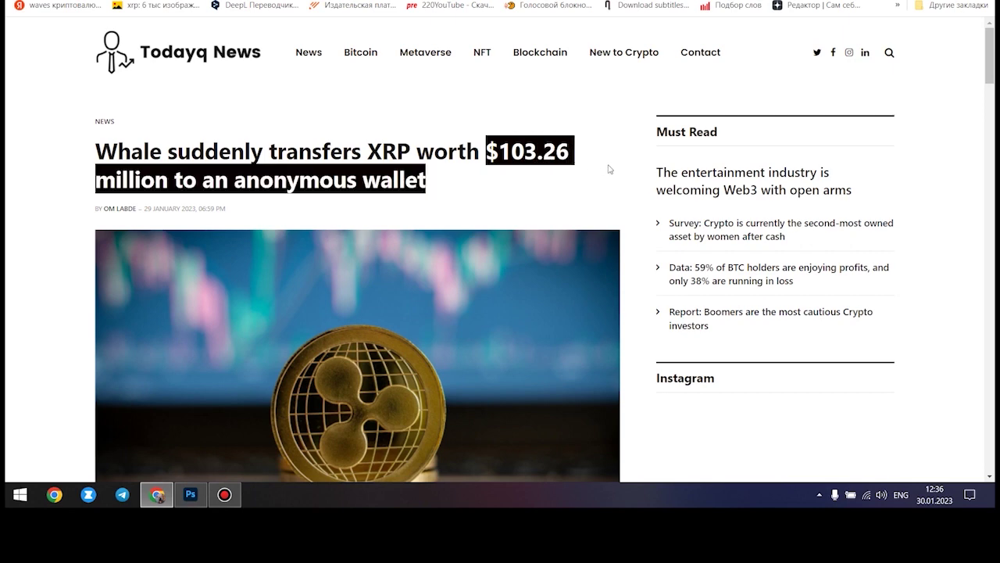
left_click(561, 184)
scroll(557, 192, "down", 4)
scroll(557, 193, "down", 4)
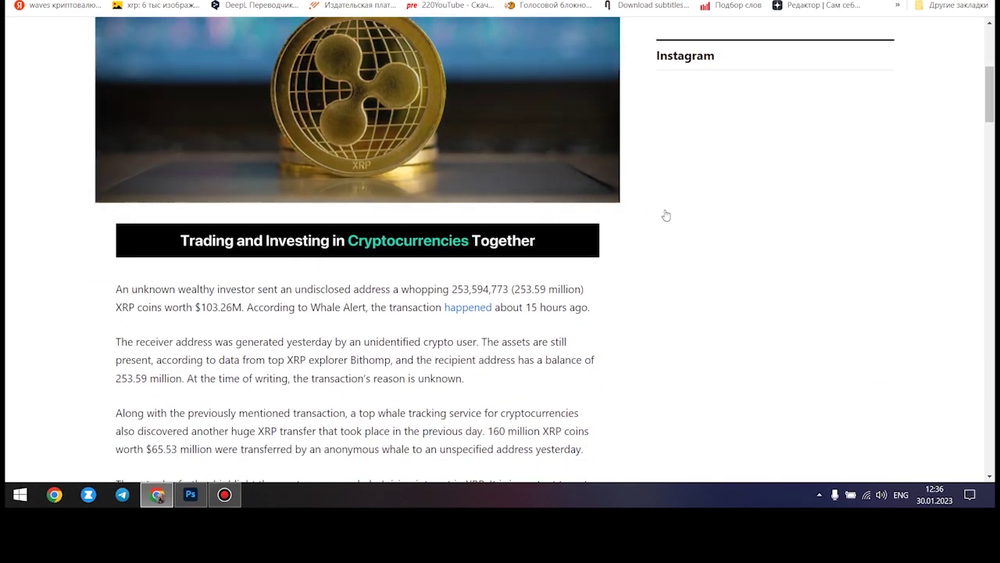
scroll(667, 216, "down", 1)
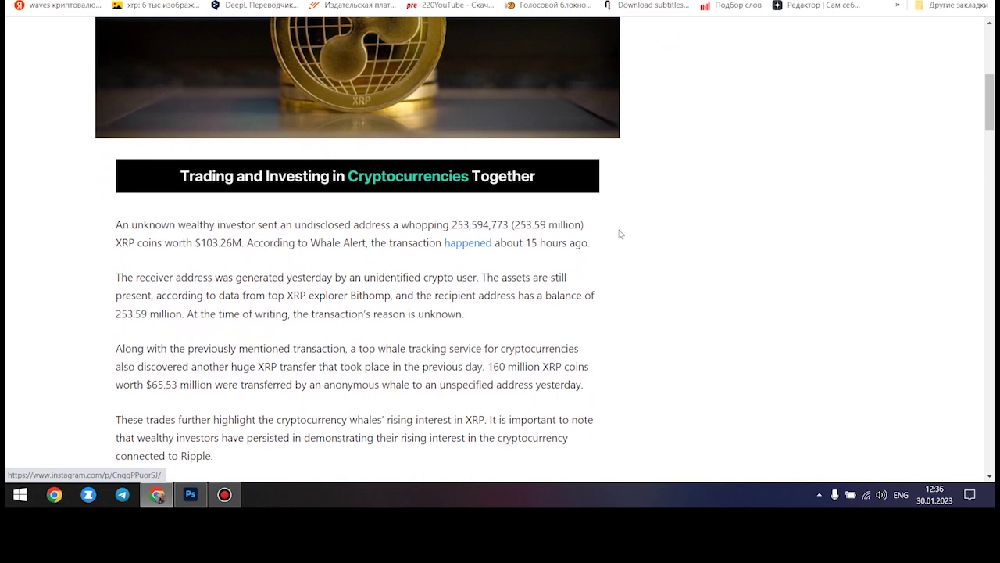
scroll(620, 233, "down", 1)
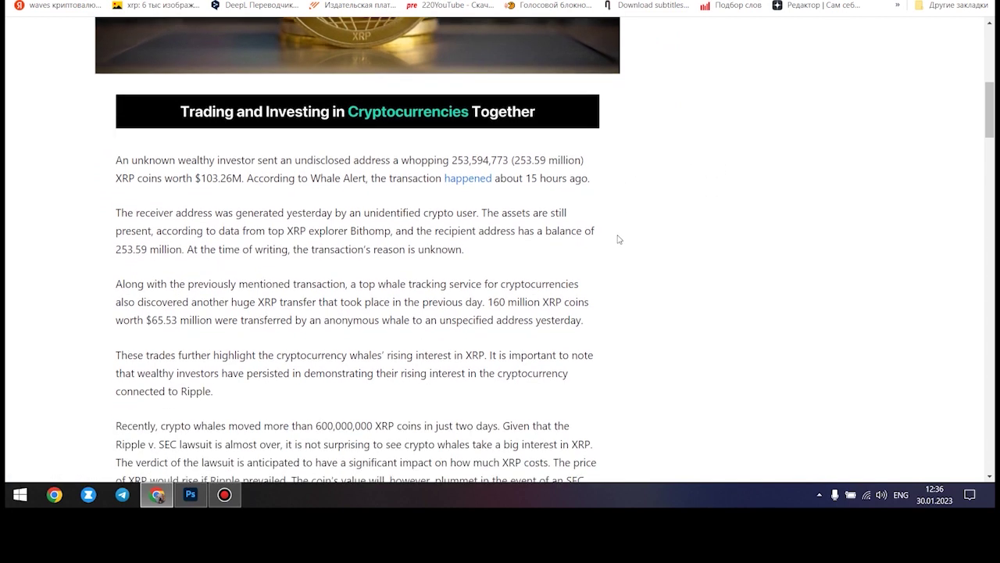
scroll(649, 249, "down", 1)
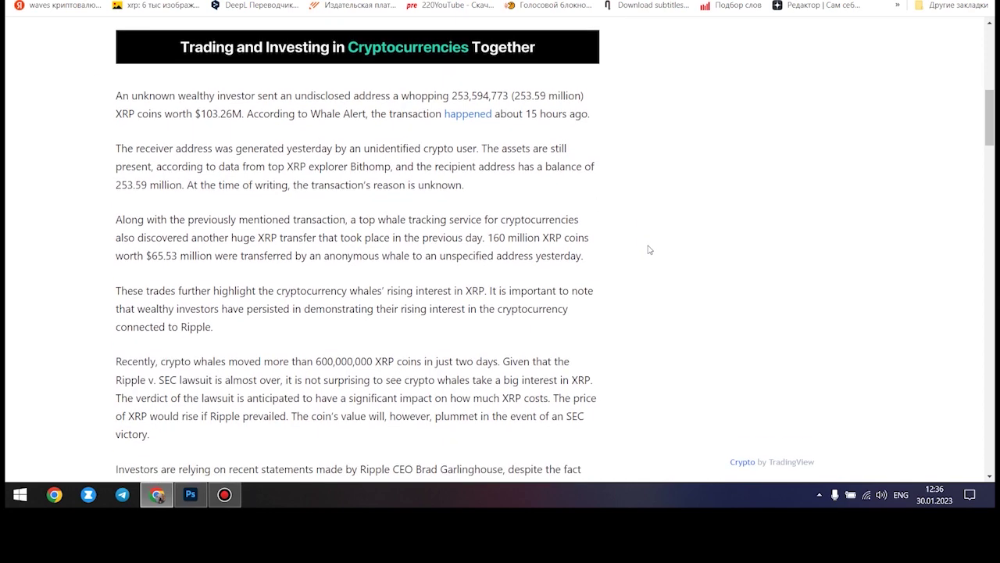
scroll(648, 250, "down", 1)
scroll(649, 249, "down", 1)
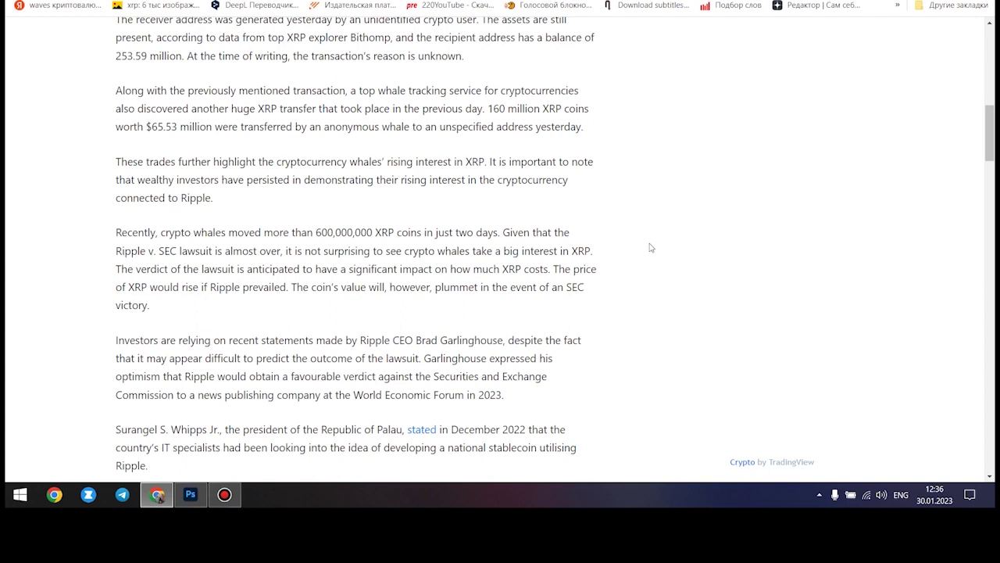
scroll(650, 248, "down", 3)
scroll(641, 254, "down", 3)
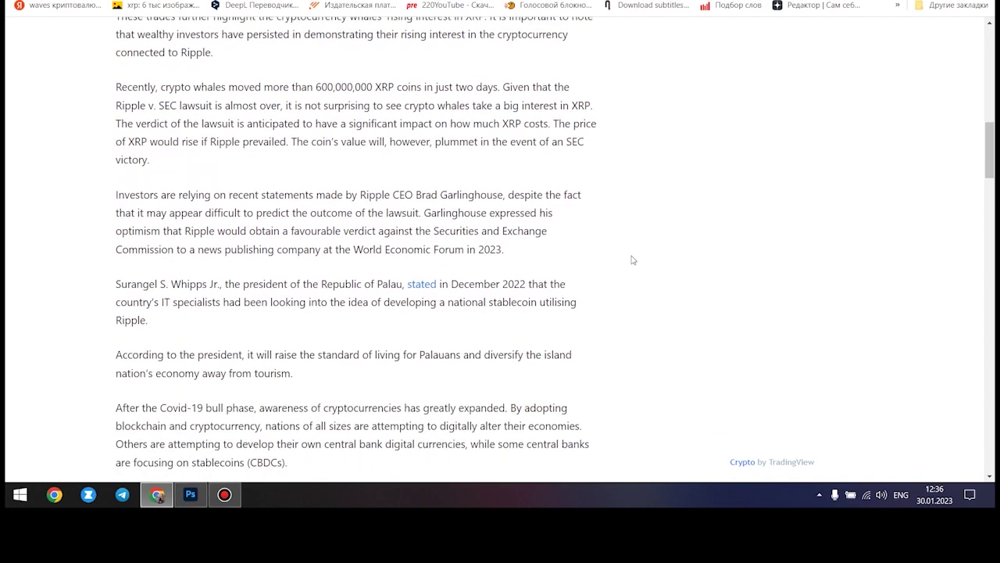
scroll(633, 260, "down", 2)
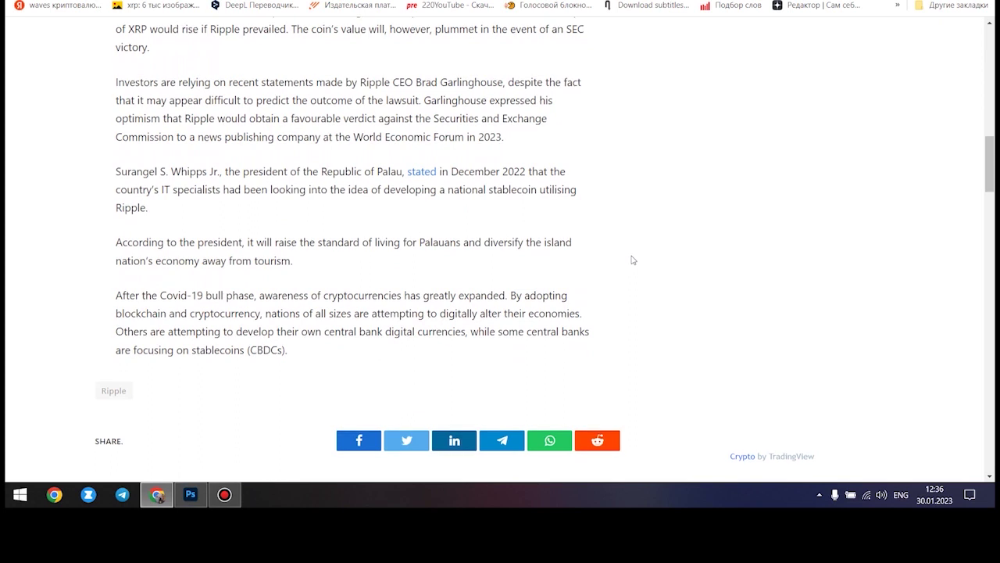
scroll(633, 259, "down", 2)
scroll(633, 260, "down", 1)
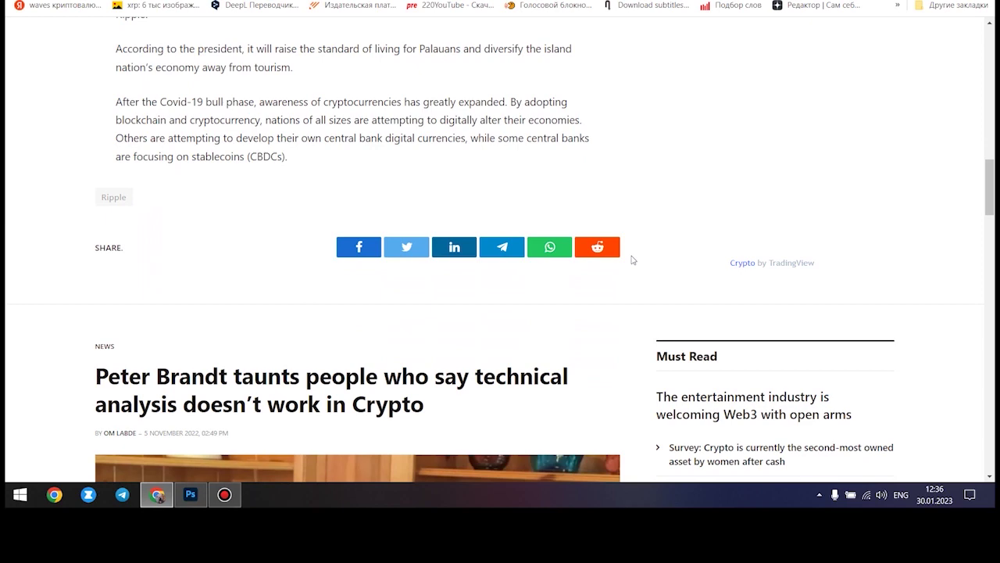
scroll(633, 259, "down", 3)
scroll(633, 260, "down", 1)
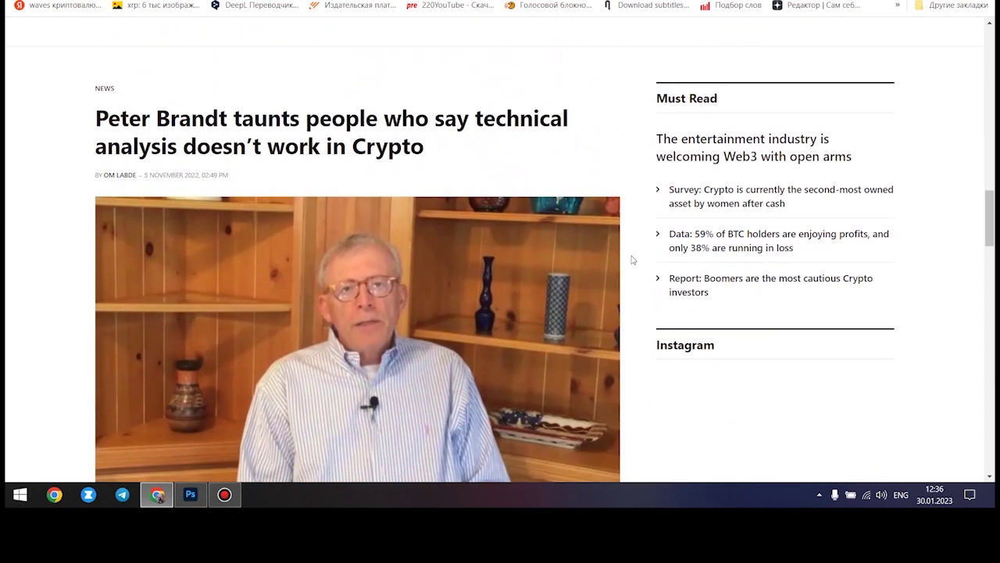
scroll(633, 260, "down", 3)
scroll(633, 261, "down", 3)
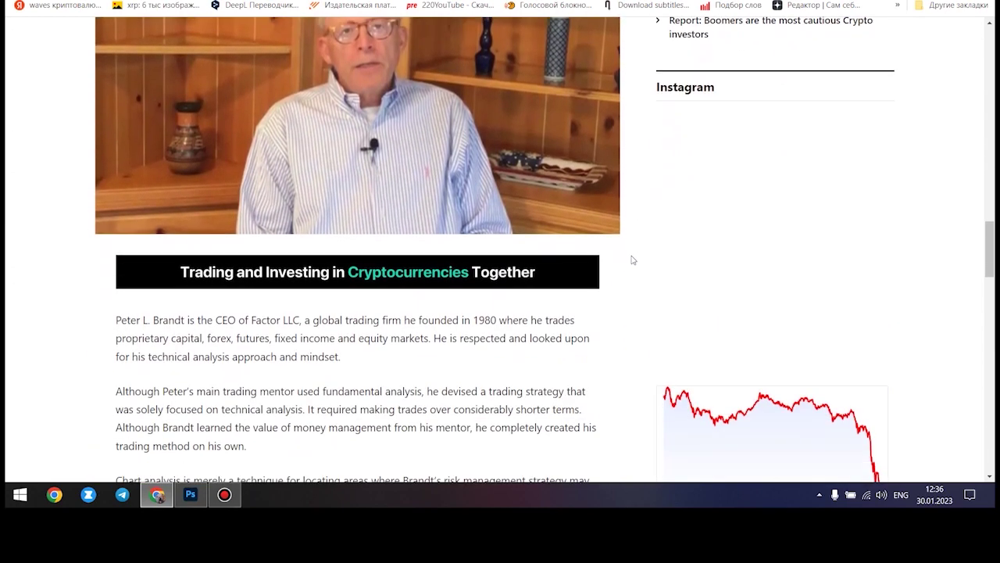
scroll(633, 260, "down", 2)
scroll(633, 260, "up", 4)
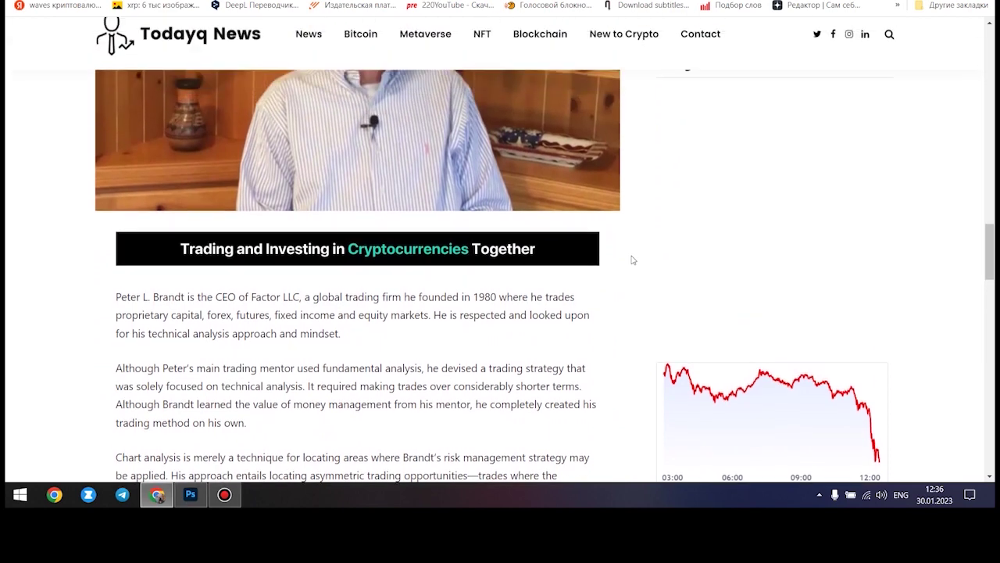
scroll(633, 260, "up", 1)
scroll(633, 260, "down", 4)
scroll(656, 252, "down", 3)
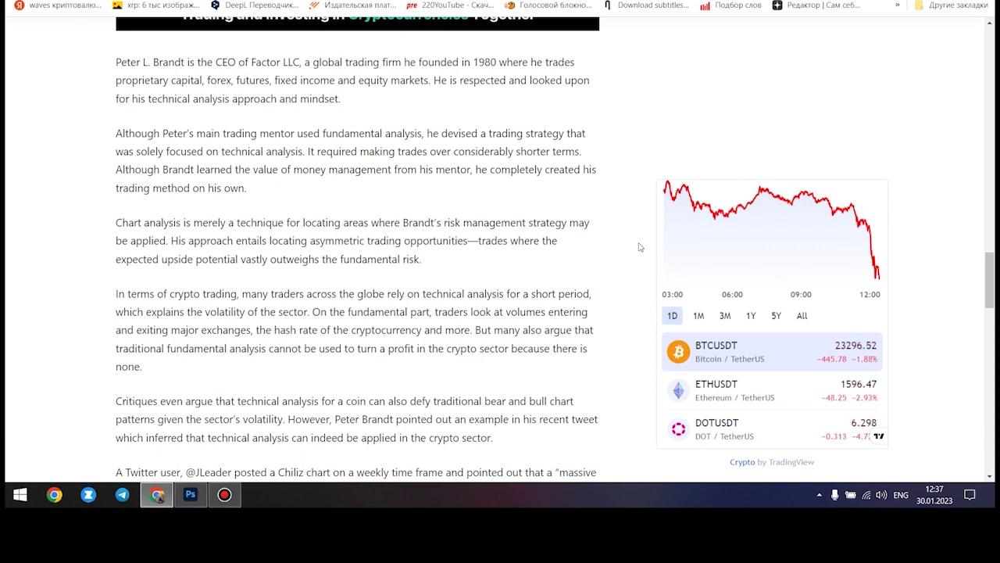
scroll(640, 247, "down", 2)
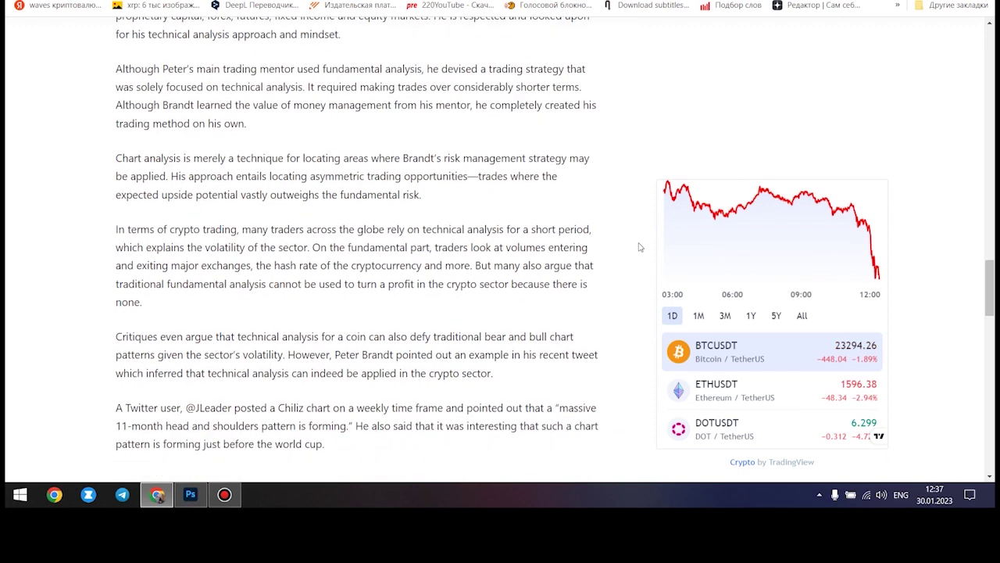
scroll(640, 247, "down", 3)
scroll(640, 247, "down", 3)
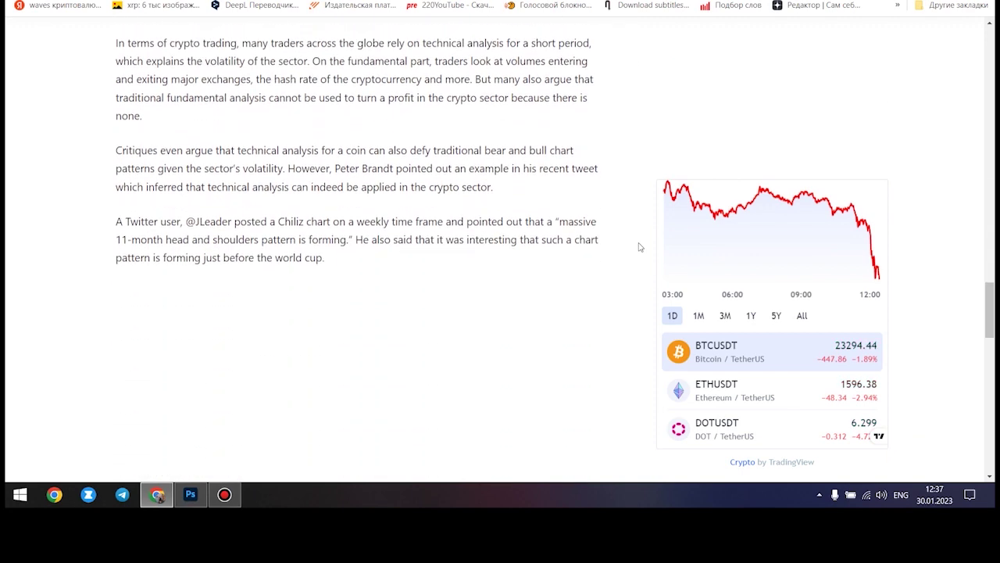
scroll(640, 247, "down", 2)
scroll(640, 247, "down", 2)
scroll(639, 247, "down", 3)
scroll(639, 247, "down", 3)
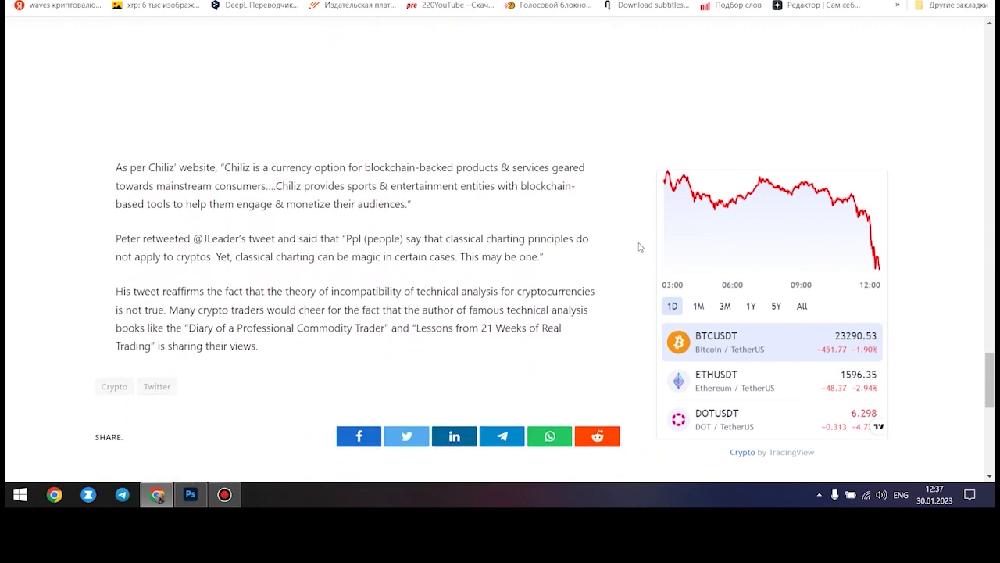
scroll(639, 247, "down", 2)
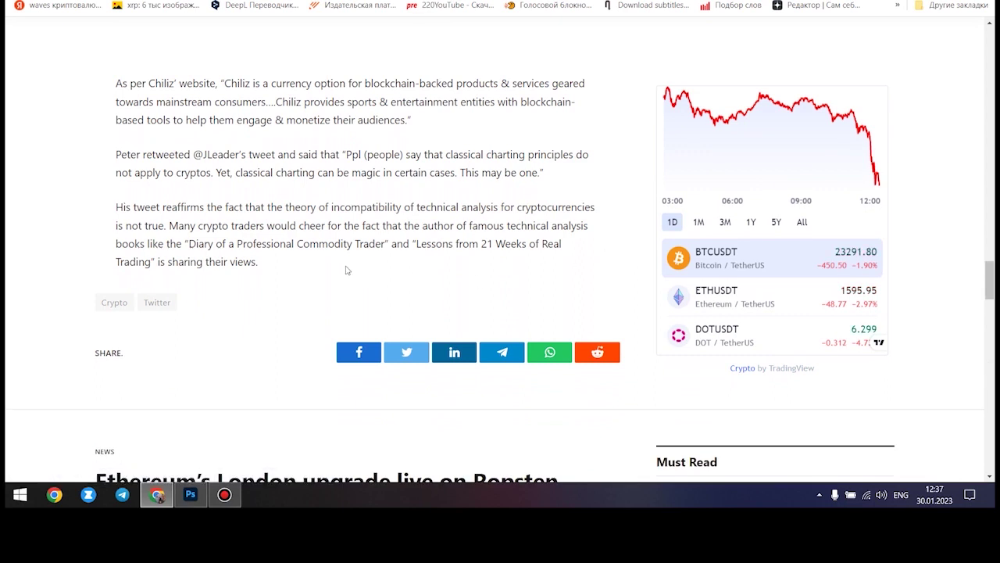
Highlight the 'His tweet reaffirms…' closing paragraph, then the FXStreet Ripple prediction headline.
left_click_drag(258, 263, 108, 218)
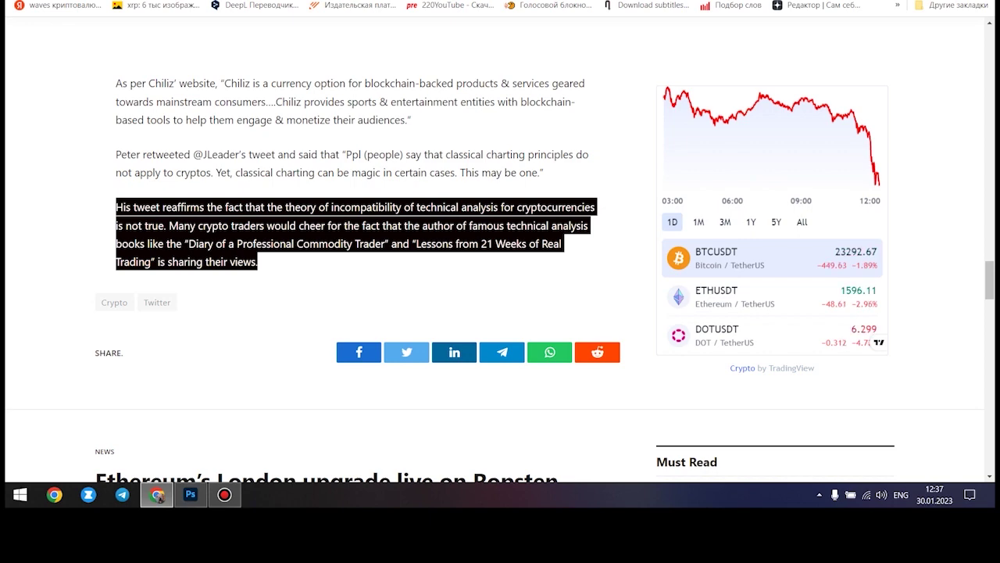
key("ctrl+Tab")
scroll(622, 211, "down", 1)
left_click_drag(753, 204, 173, 172)
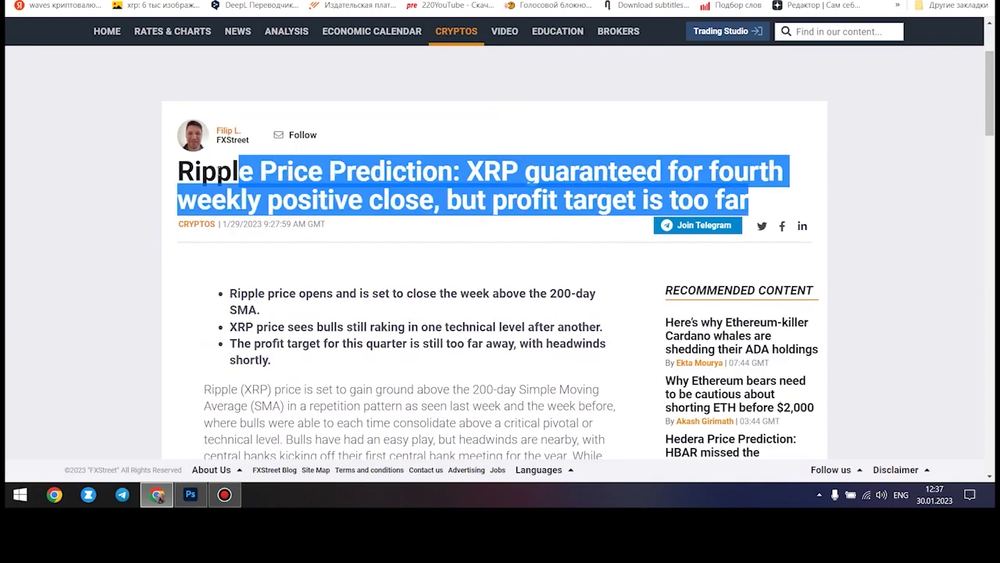
Highlight the 200-day Simple Moving Average phrase and the $0.49 profit target.
left_click(846, 202)
scroll(846, 202, "down", 3)
scroll(781, 226, "down", 1)
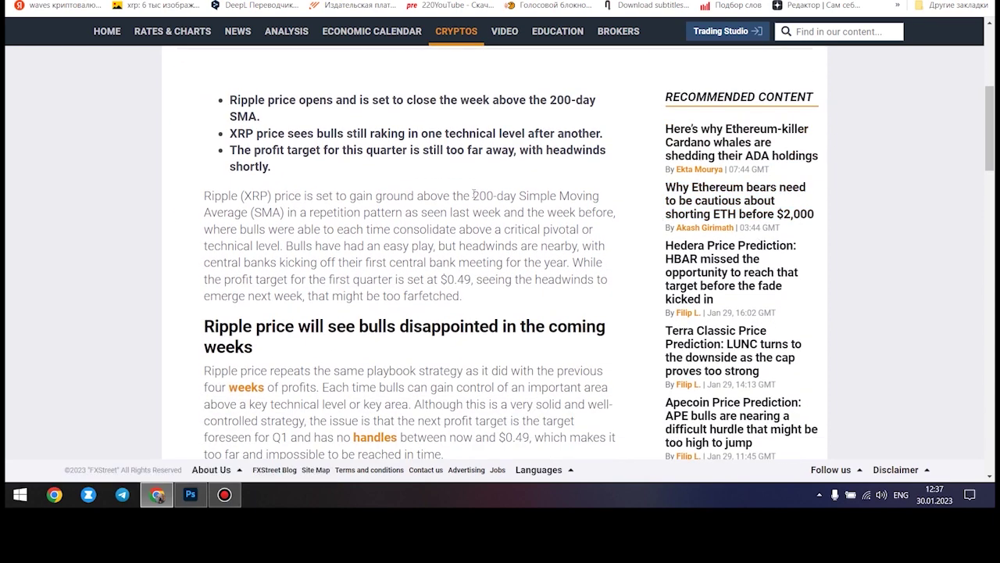
mouse_move(474, 195)
left_mouse_down()
mouse_move(274, 212)
mouse_move(287, 212)
left_mouse_up()
left_click(636, 271)
left_click_drag(472, 279, 447, 279)
left_click(617, 279)
scroll(609, 282, "down", 2)
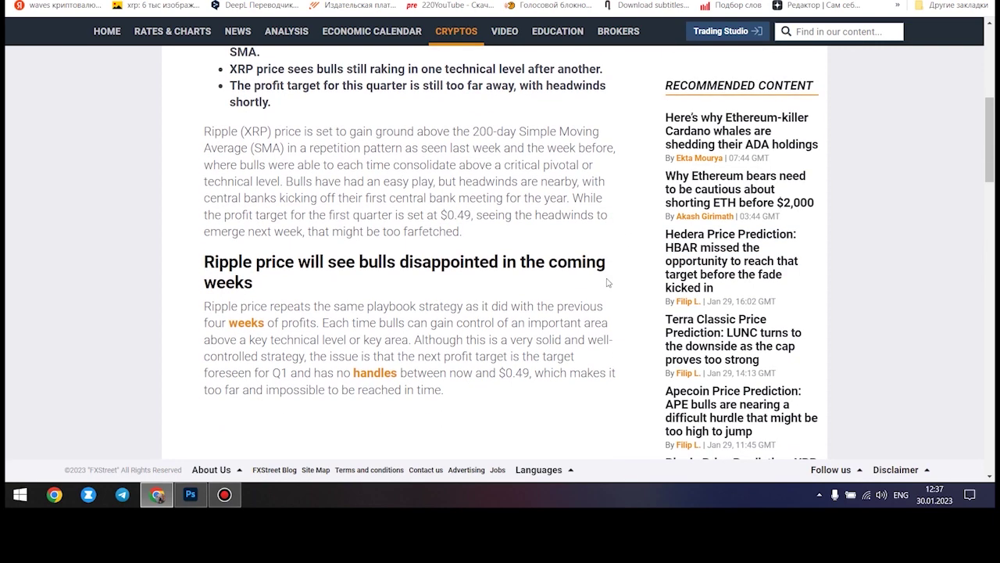
scroll(609, 279, "down", 1)
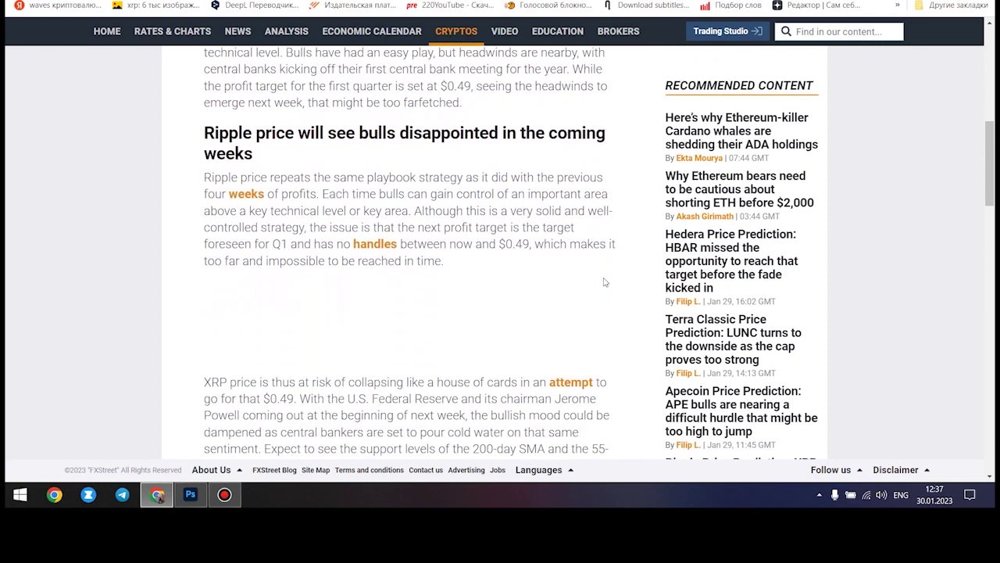
Highlight the bulls' playbook and XRP collapse-risk paragraphs, then switch to ZyCrypto.
left_click_drag(447, 262, 184, 175)
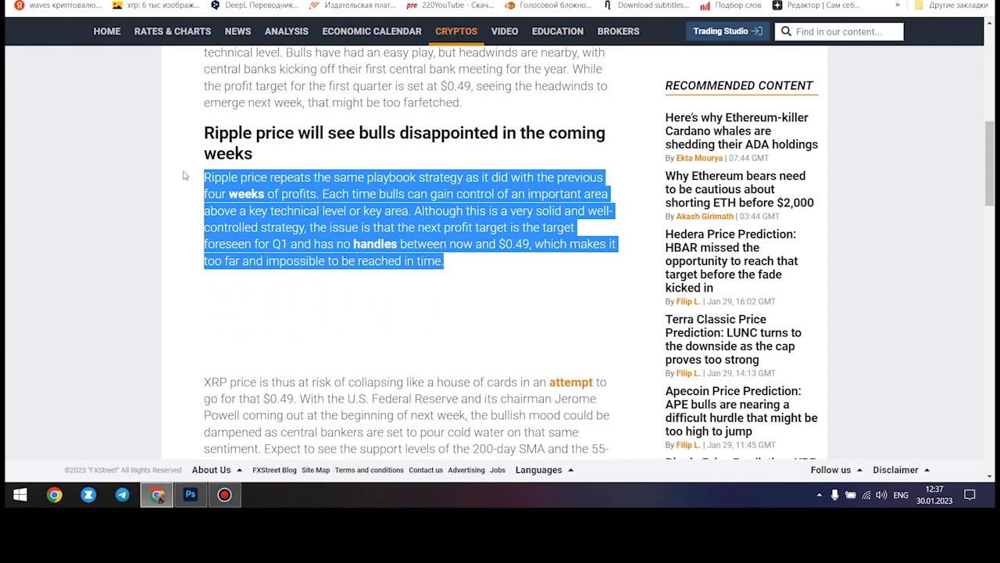
left_click(561, 282)
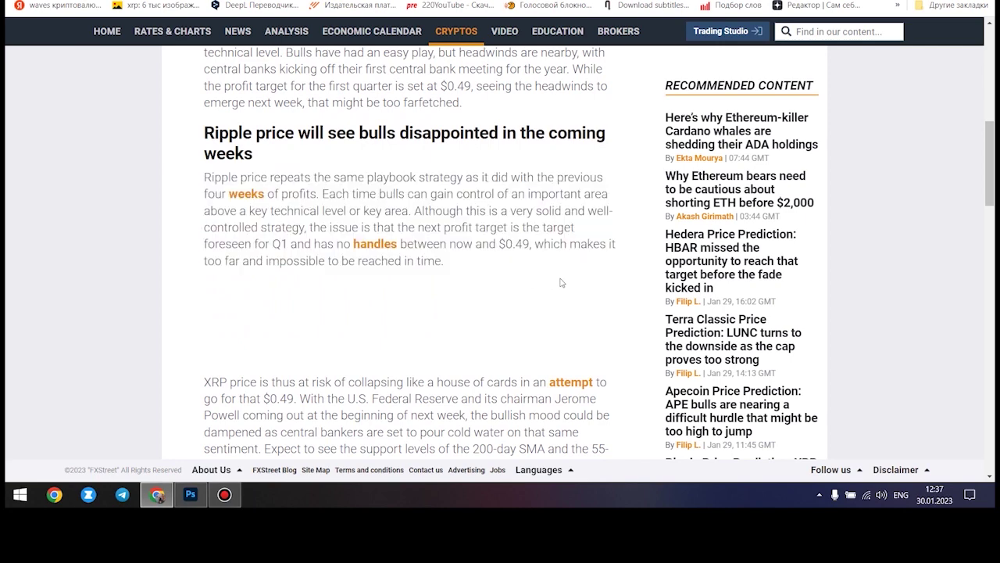
scroll(587, 283, "down", 2)
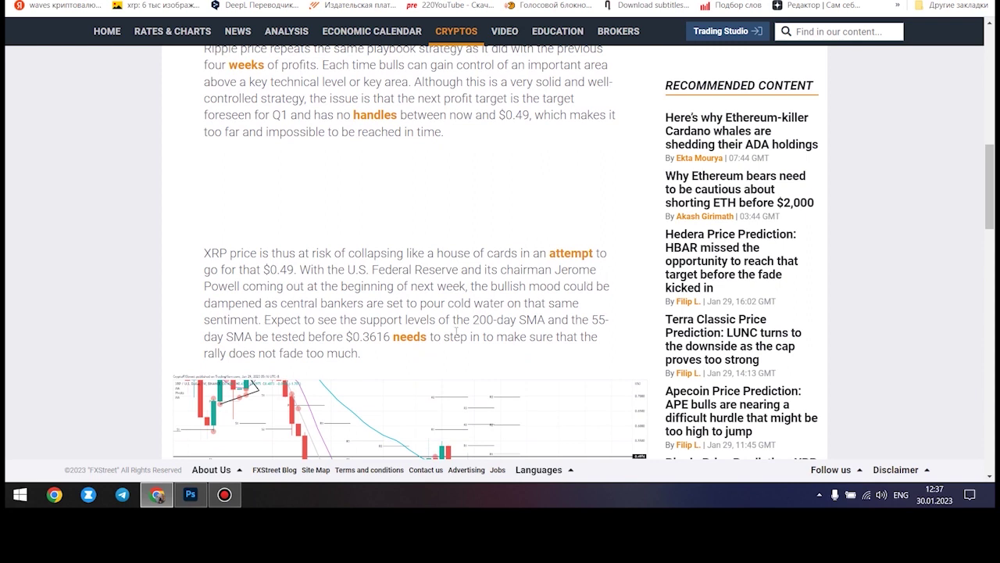
left_click_drag(361, 353, 189, 260)
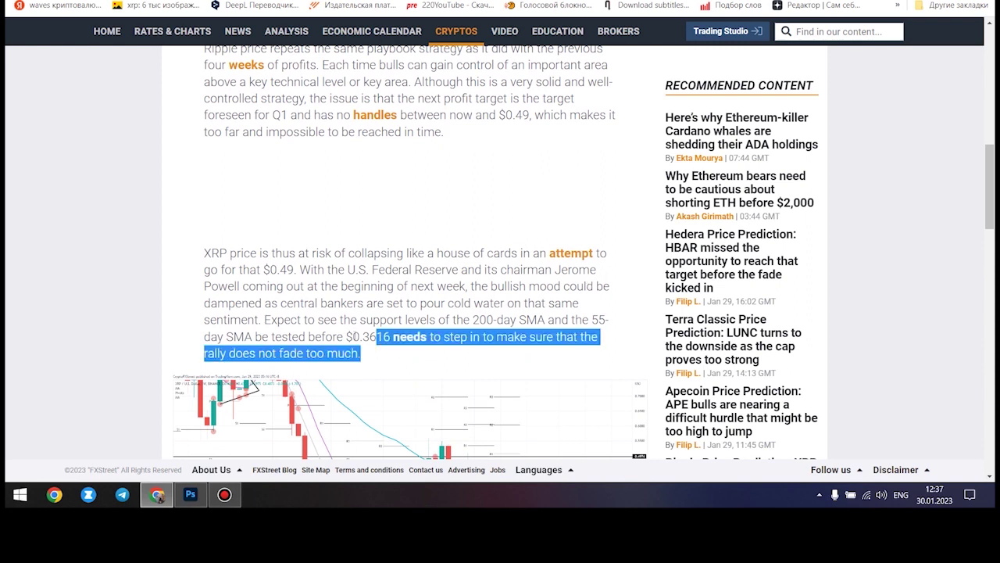
left_click(636, 228)
scroll(636, 228, "down", 2)
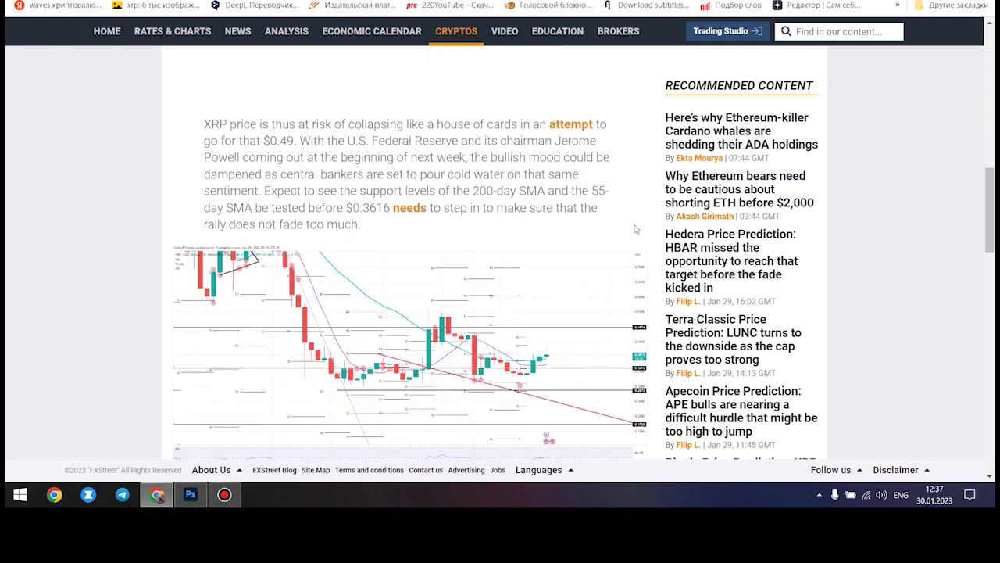
scroll(636, 228, "down", 2)
scroll(638, 232, "down", 1)
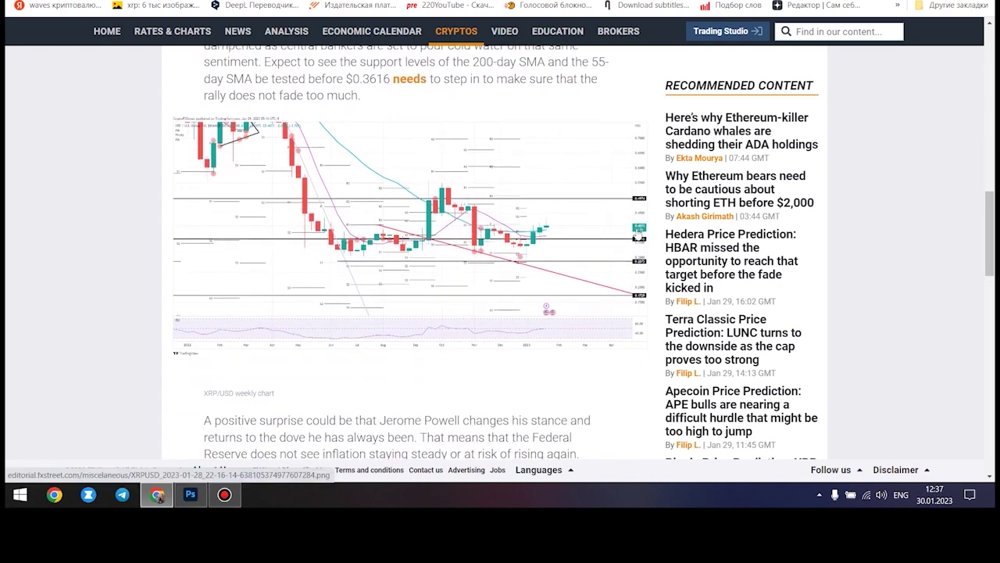
scroll(638, 232, "up", 1)
scroll(638, 232, "up", 1)
scroll(638, 232, "up", 1)
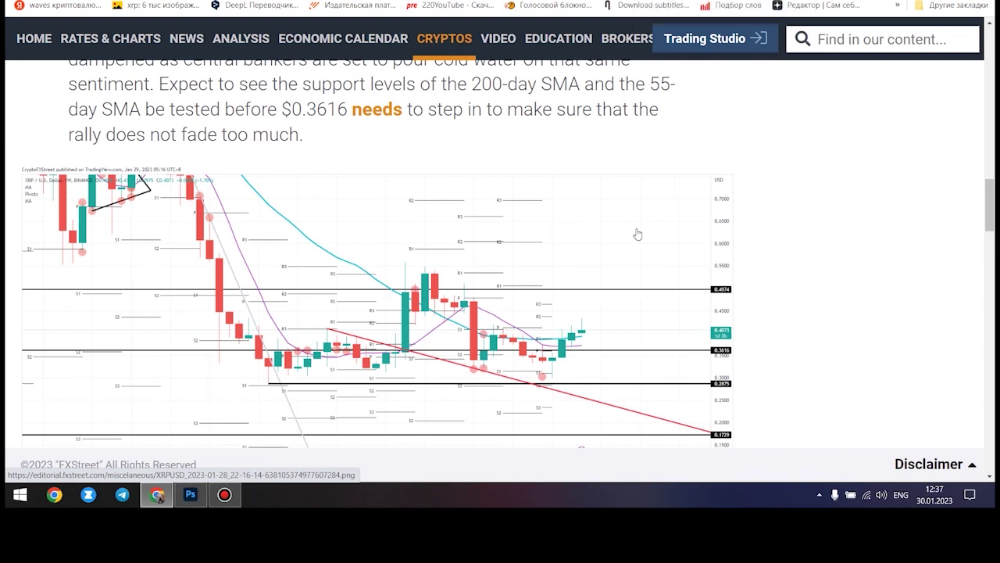
scroll(639, 232, "down", 1)
scroll(638, 232, "down", 1)
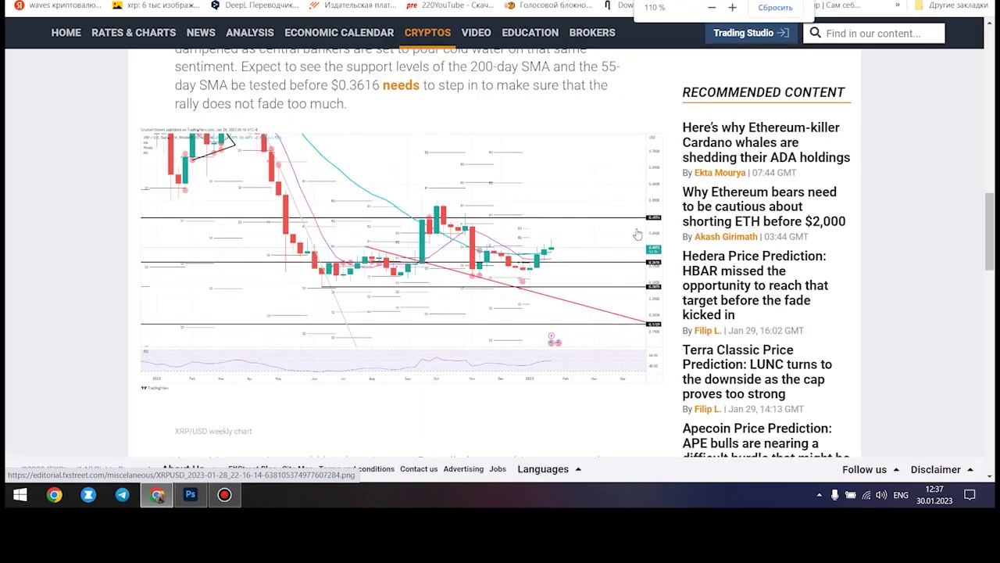
scroll(638, 232, "down", 1)
scroll(632, 232, "down", 3)
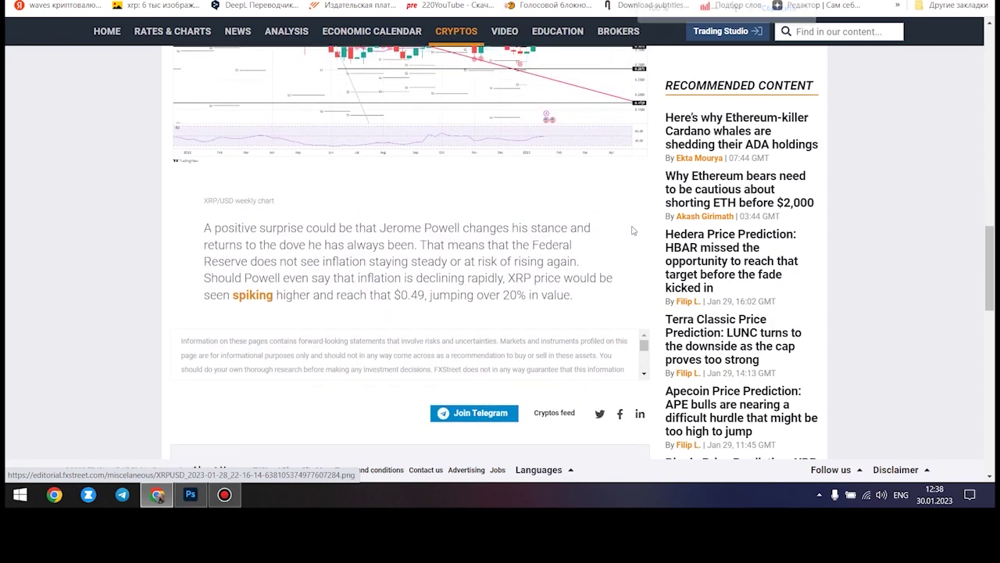
left_click_drag(574, 296, 202, 229)
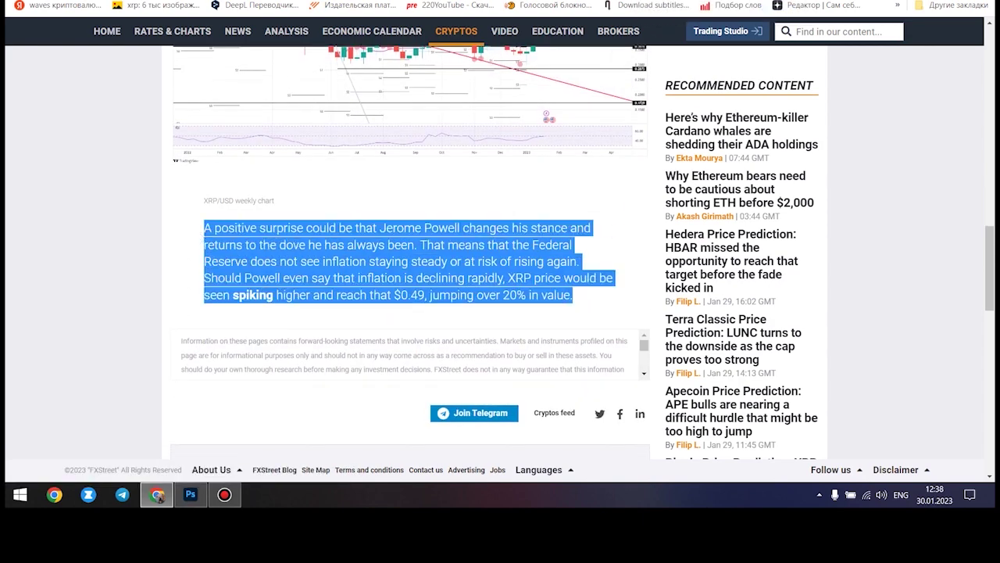
scroll(547, 115, "down", 1)
scroll(547, 115, "down", 1)
scroll(547, 115, "down", 1)
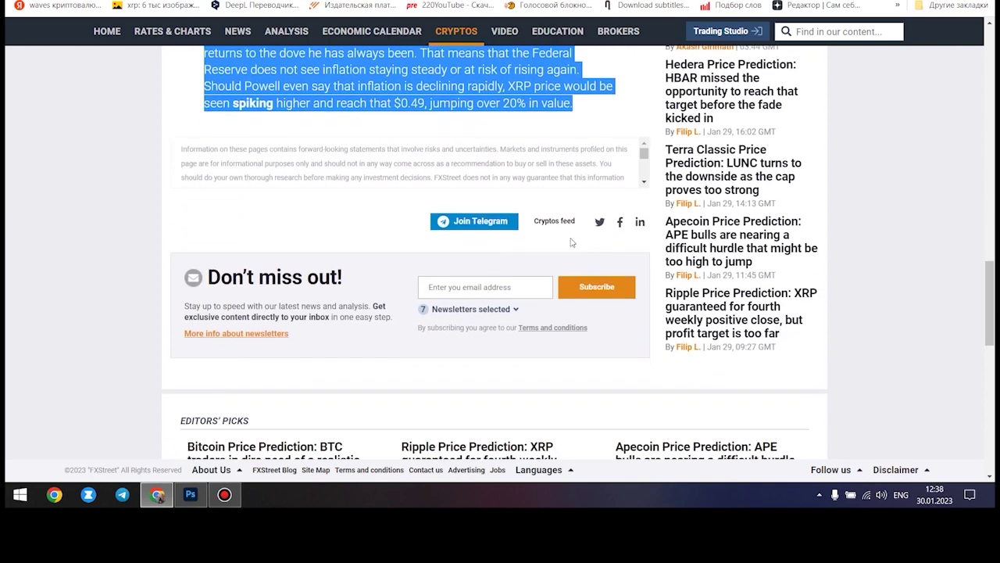
key("ctrl+Tab")
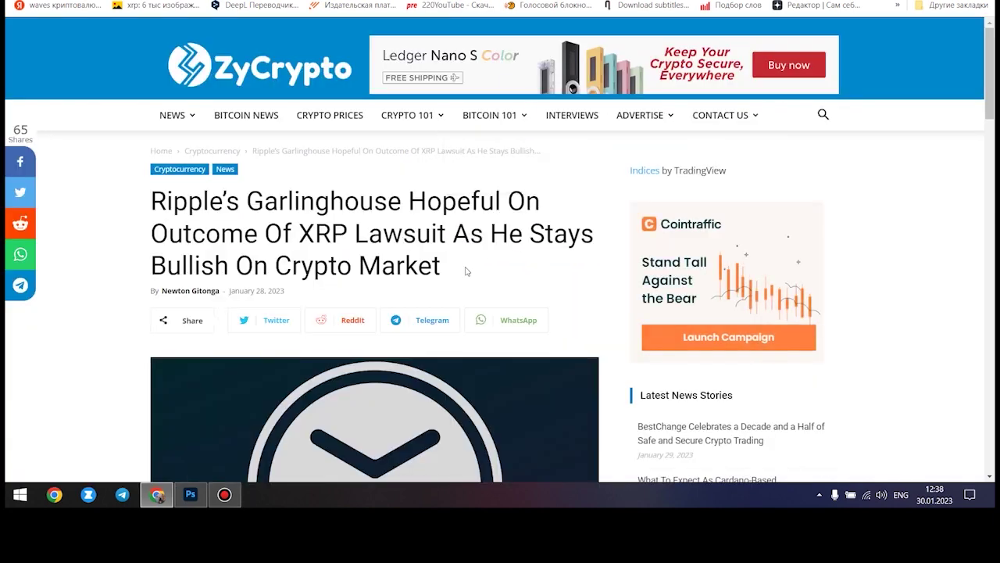
scroll(466, 271, "down", 1)
scroll(467, 271, "down", 1)
scroll(602, 266, "down", 3)
scroll(618, 258, "down", 2)
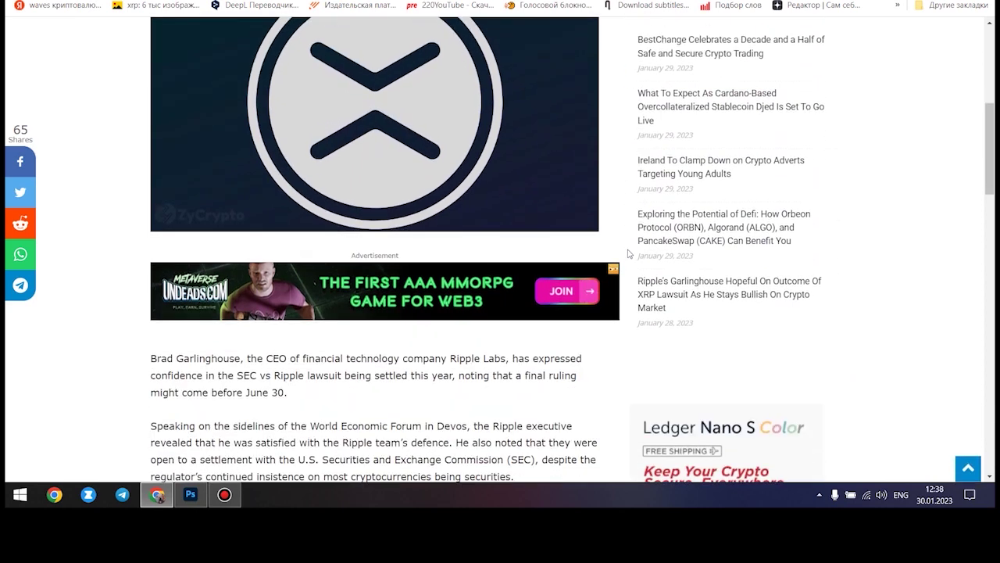
scroll(629, 254, "down", 1)
scroll(628, 254, "down", 1)
scroll(629, 254, "down", 1)
scroll(664, 252, "down", 1)
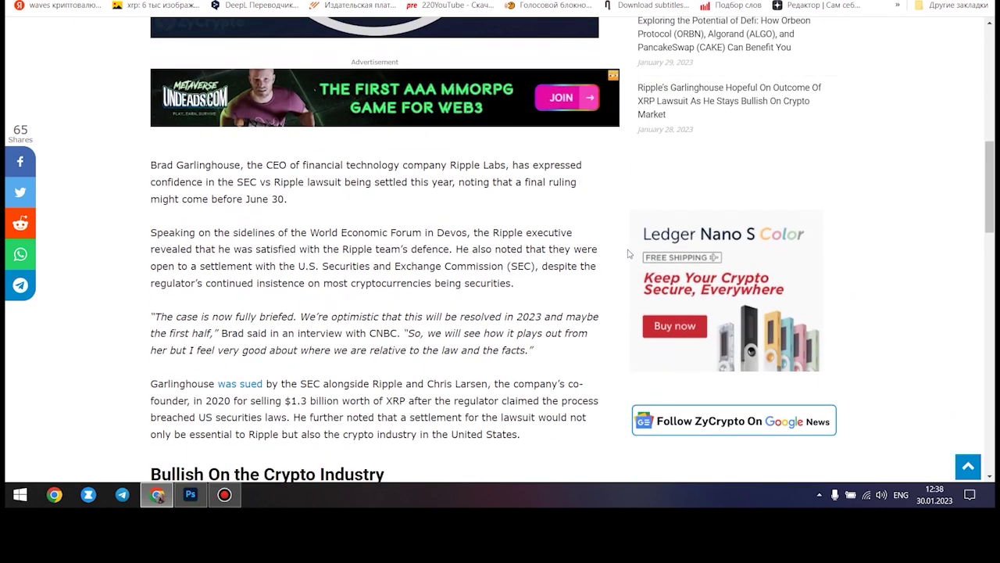
scroll(696, 250, "down", 1)
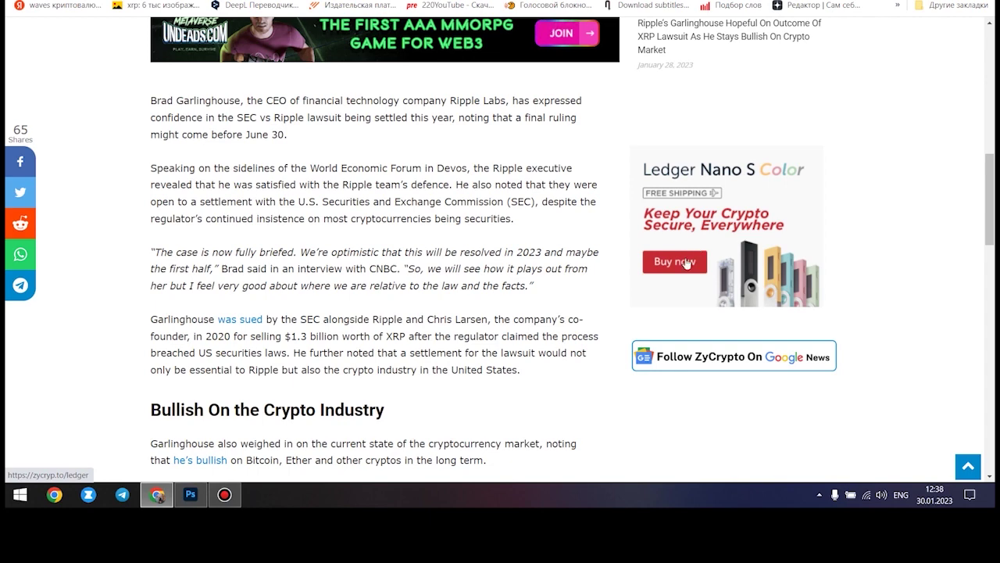
scroll(638, 258, "down", 3)
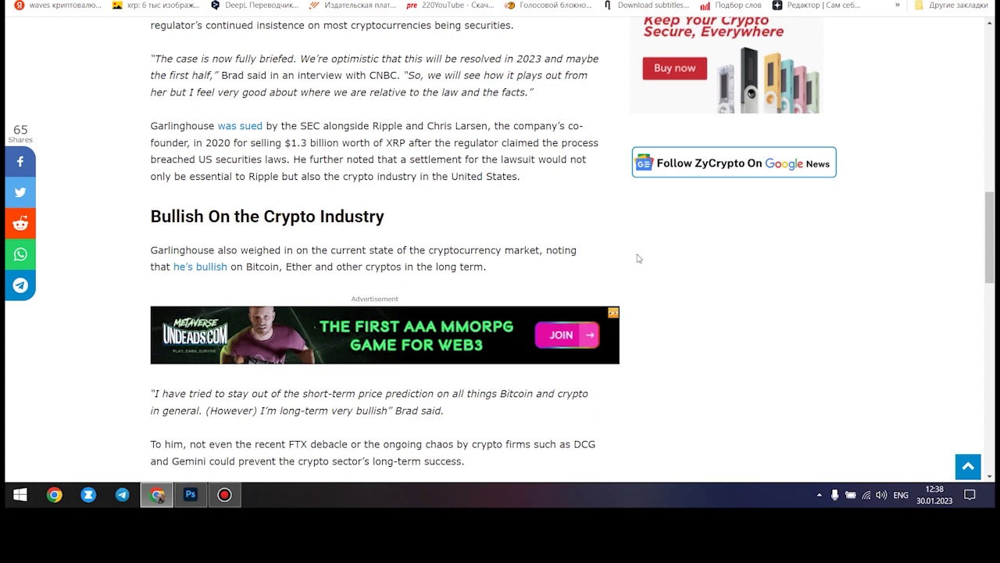
scroll(639, 258, "down", 1)
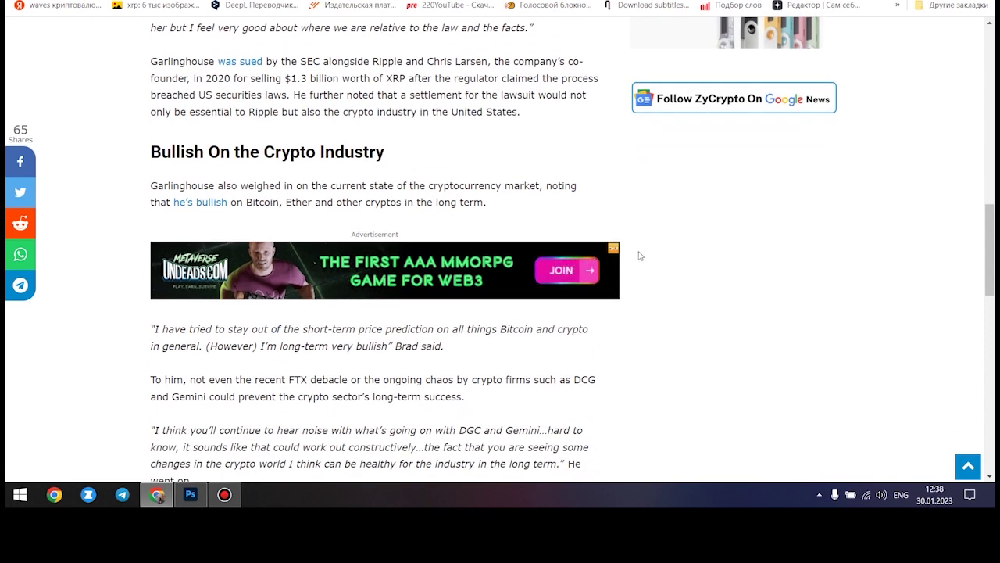
scroll(639, 256, "down", 2)
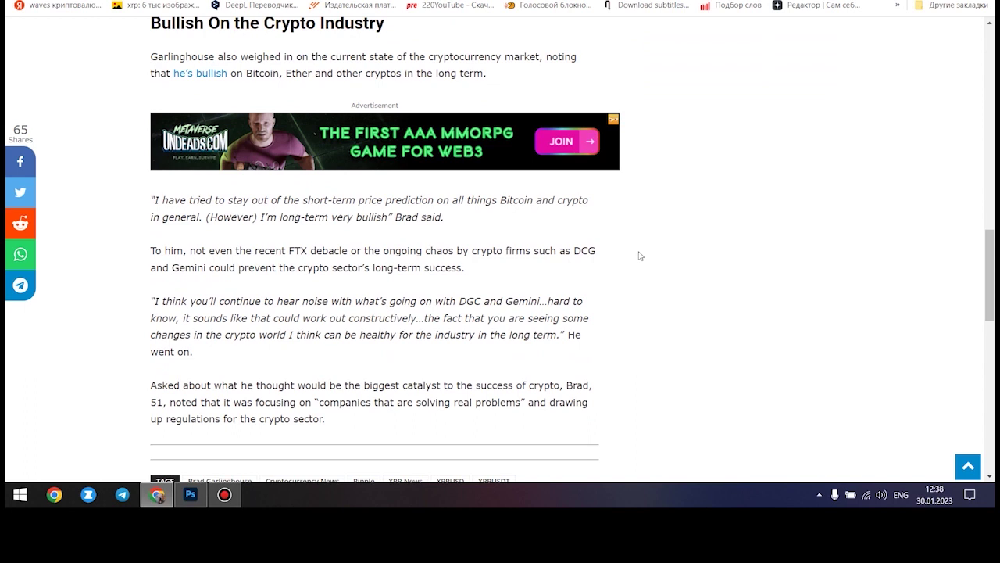
scroll(639, 256, "down", 1)
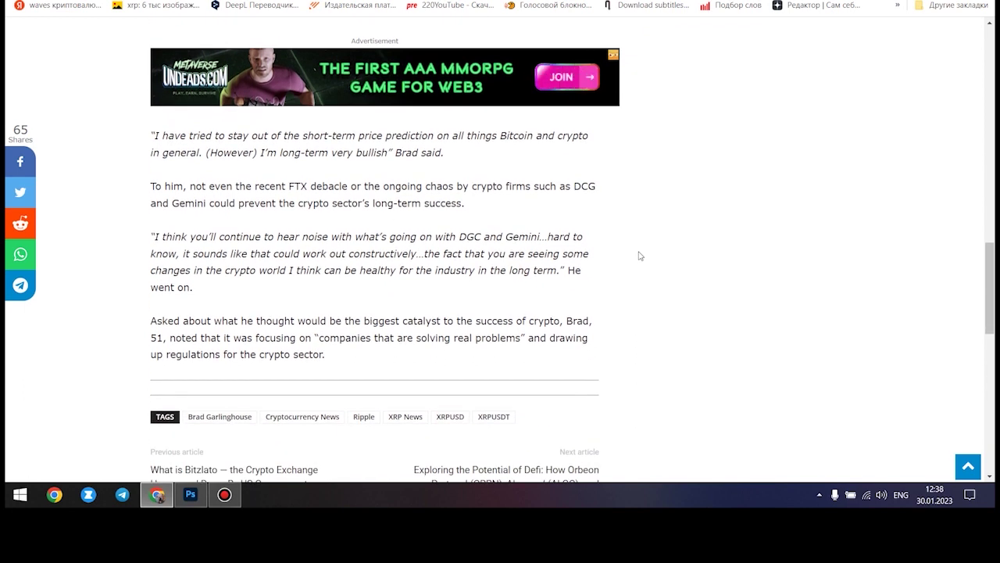
scroll(640, 255, "down", 3)
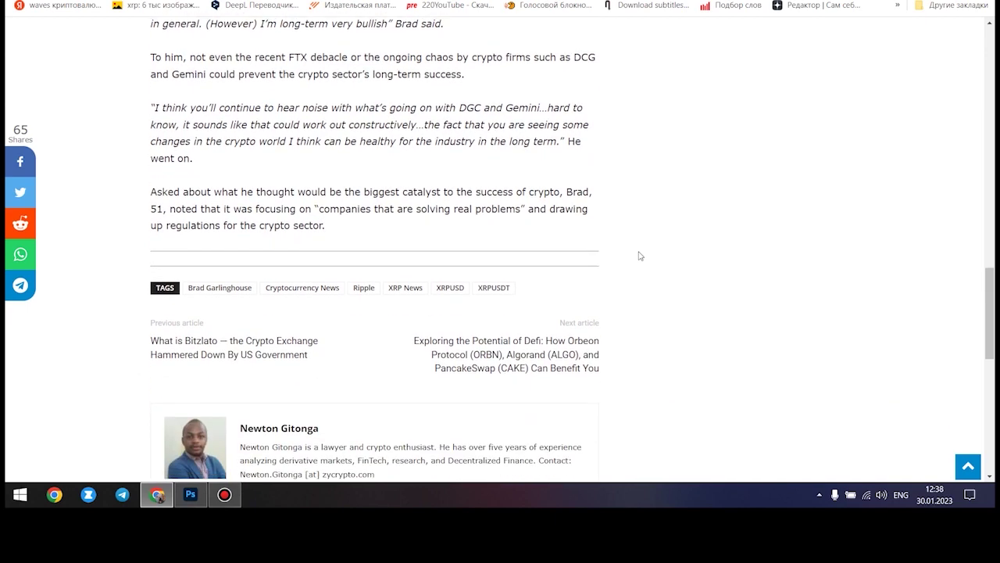
scroll(639, 255, "down", 1)
Switch to the Bitcoinist whale article and highlight 'Possible Price Surge For XRP In Future'.
key("ctrl+Tab")
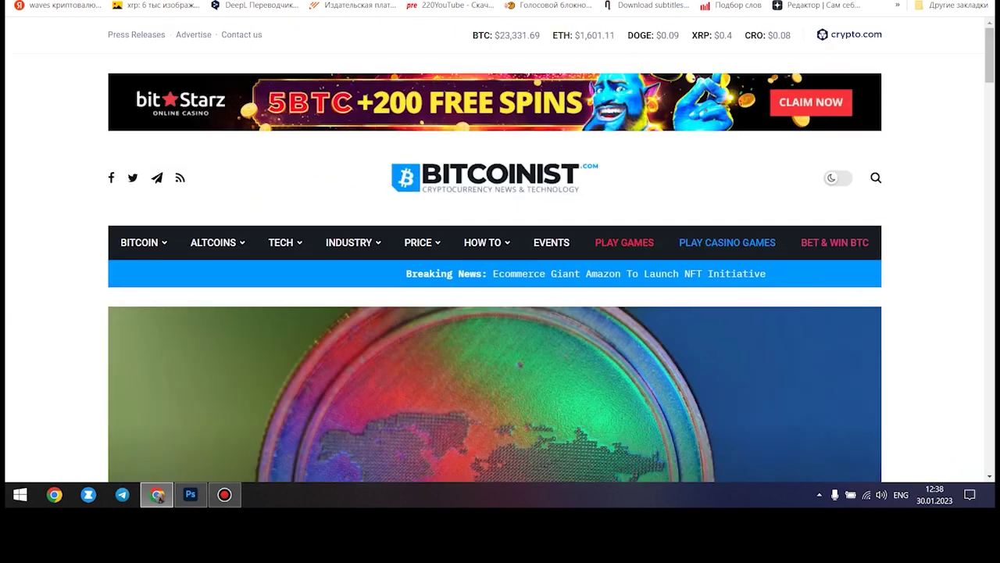
scroll(855, 205, "down", 1)
scroll(854, 205, "down", 2)
scroll(857, 210, "down", 1)
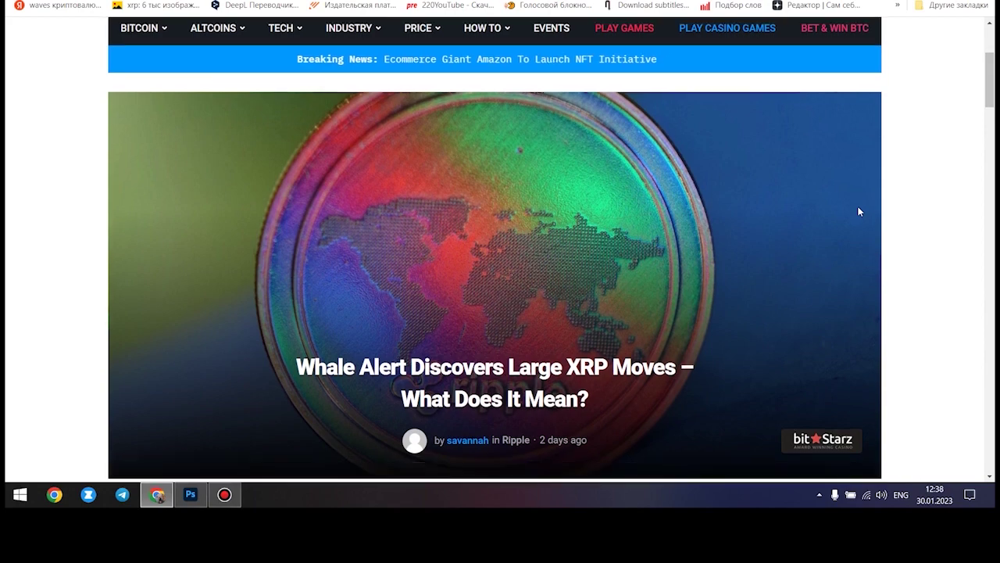
scroll(858, 216, "down", 2)
scroll(858, 216, "down", 2)
scroll(861, 225, "down", 3)
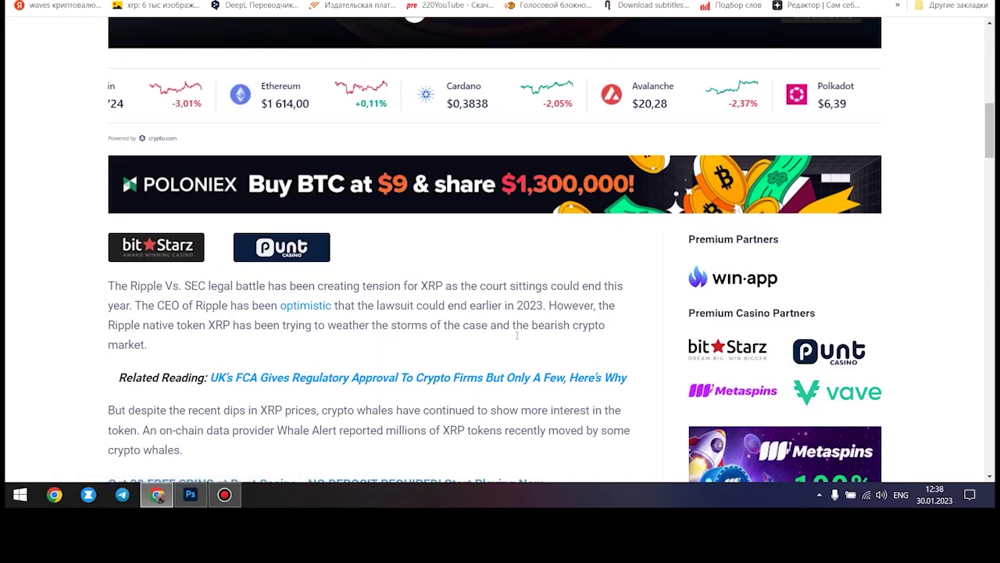
scroll(499, 296, "down", 1)
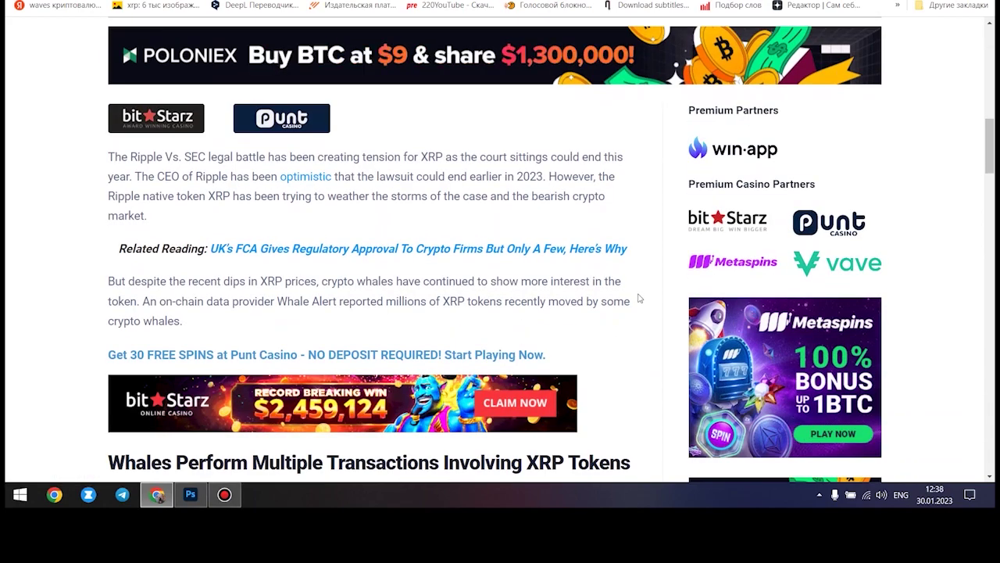
scroll(645, 302, "down", 1)
scroll(645, 302, "down", 2)
scroll(647, 302, "down", 1)
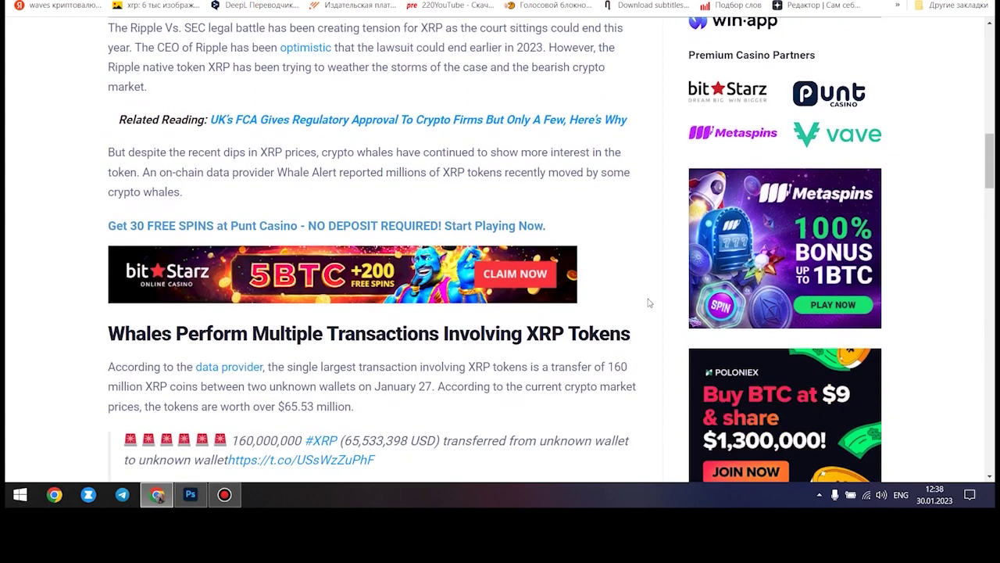
scroll(649, 303, "down", 2)
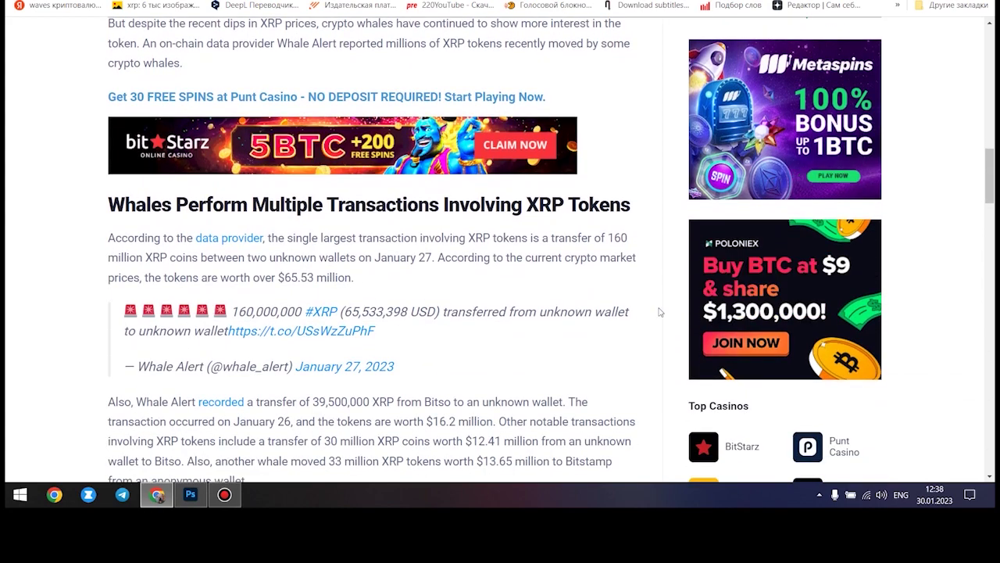
scroll(658, 312, "down", 1)
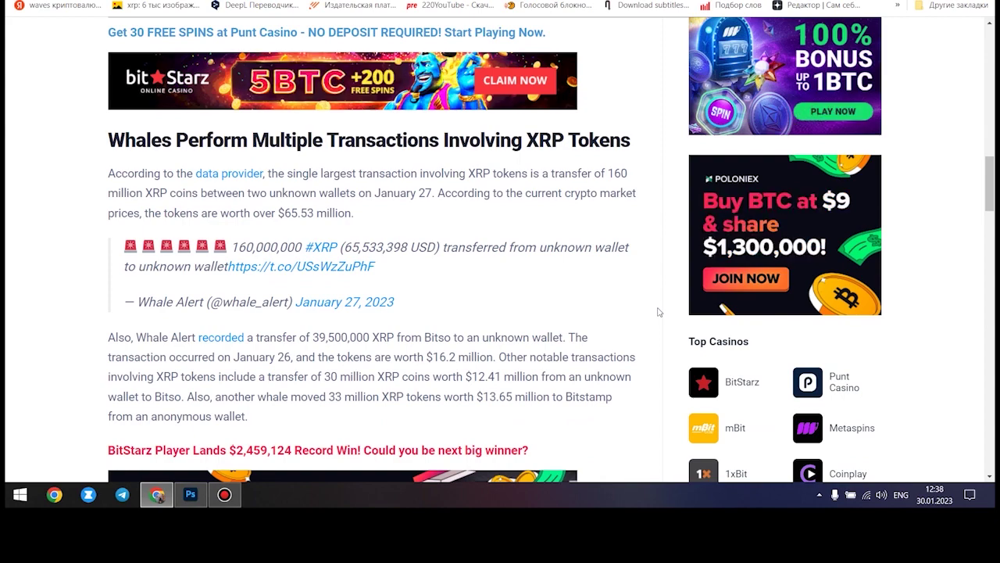
scroll(659, 312, "down", 3)
scroll(659, 312, "down", 1)
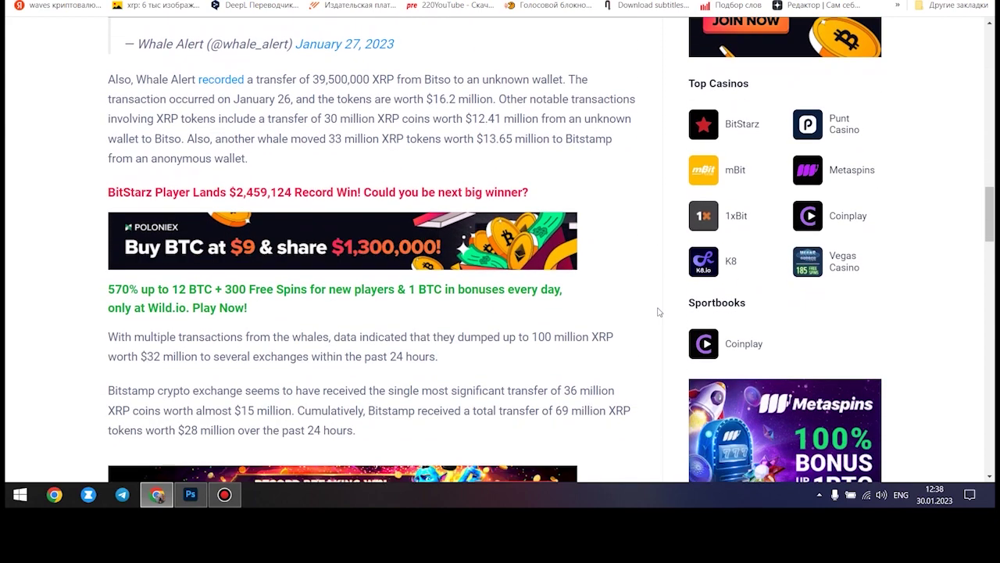
scroll(659, 312, "down", 1)
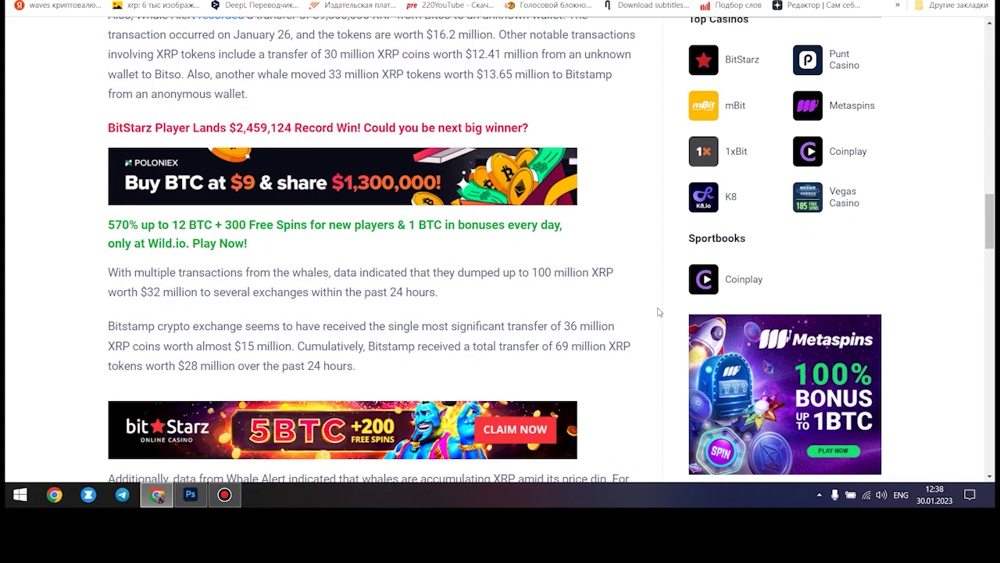
scroll(659, 312, "down", 3)
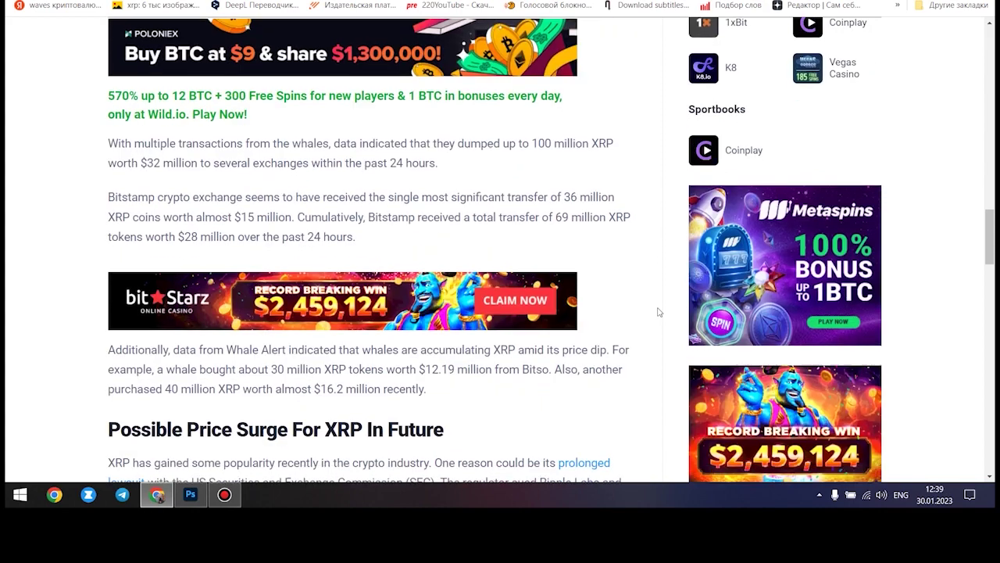
scroll(659, 312, "down", 1)
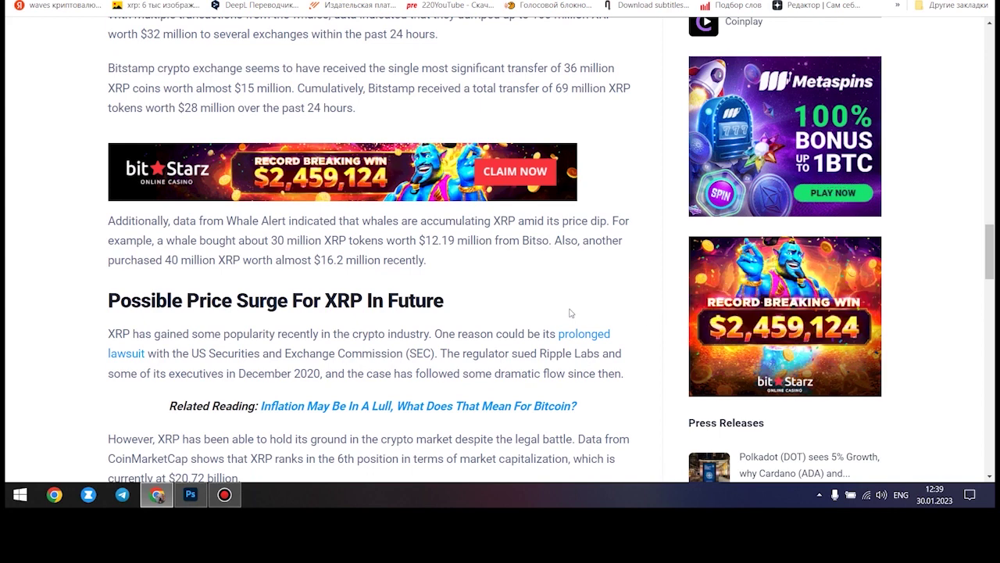
left_click_drag(447, 301, 104, 300)
scroll(547, 258, "down", 2)
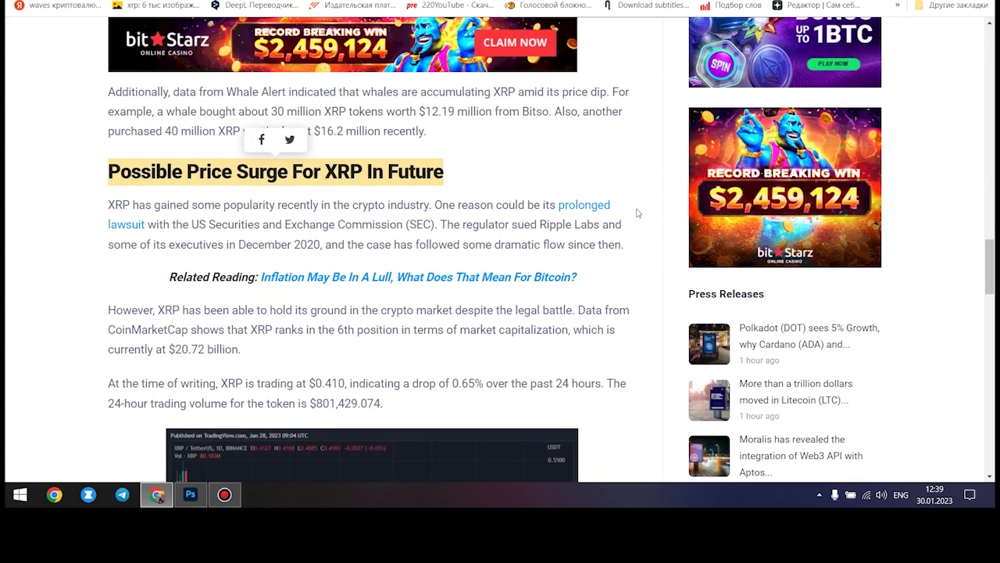
Clear the highlight on the 'Possible Price Surge For XRP In Future' heading.
left_click(643, 213)
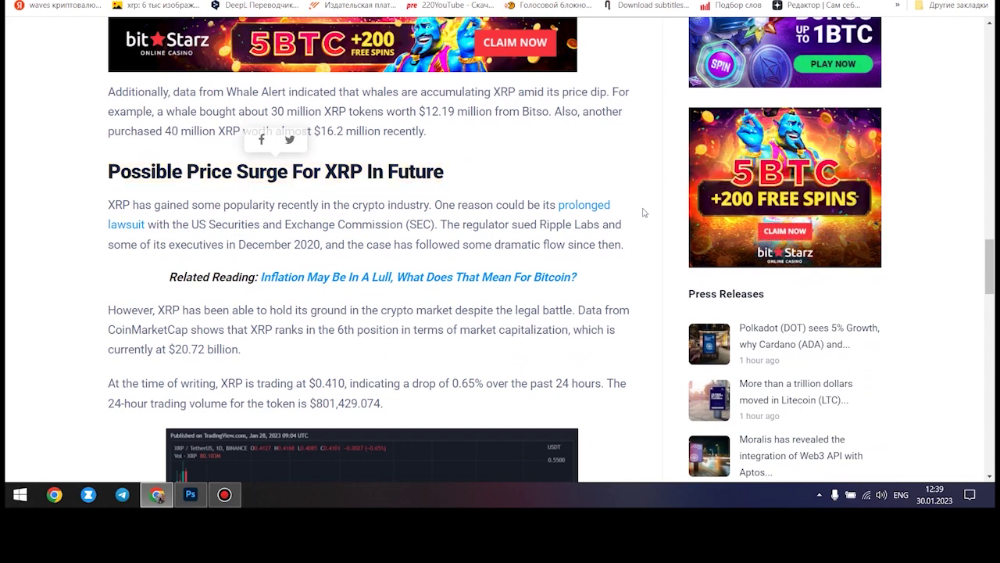
scroll(644, 212, "down", 2)
scroll(644, 216, "down", 1)
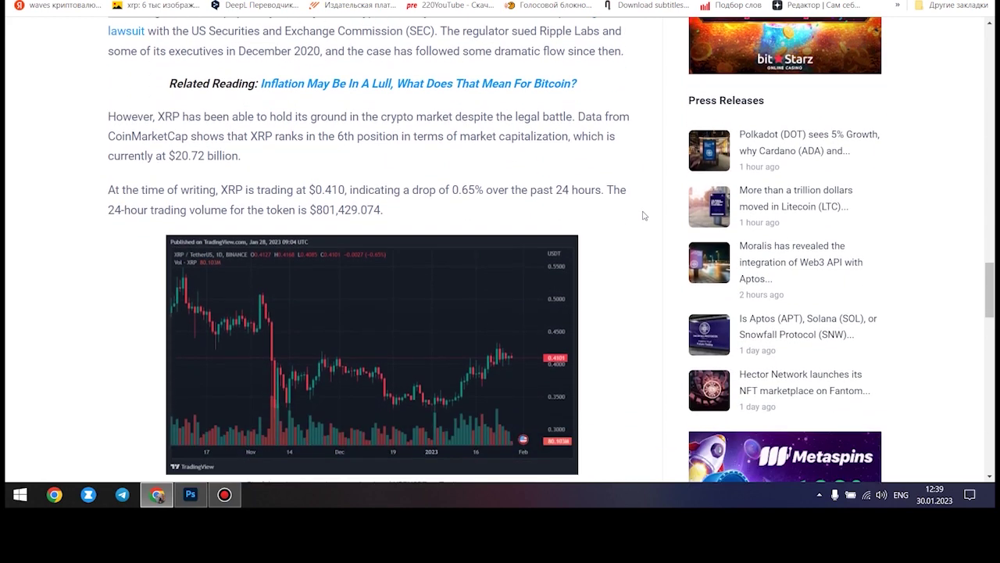
scroll(644, 216, "down", 1)
scroll(644, 216, "down", 1)
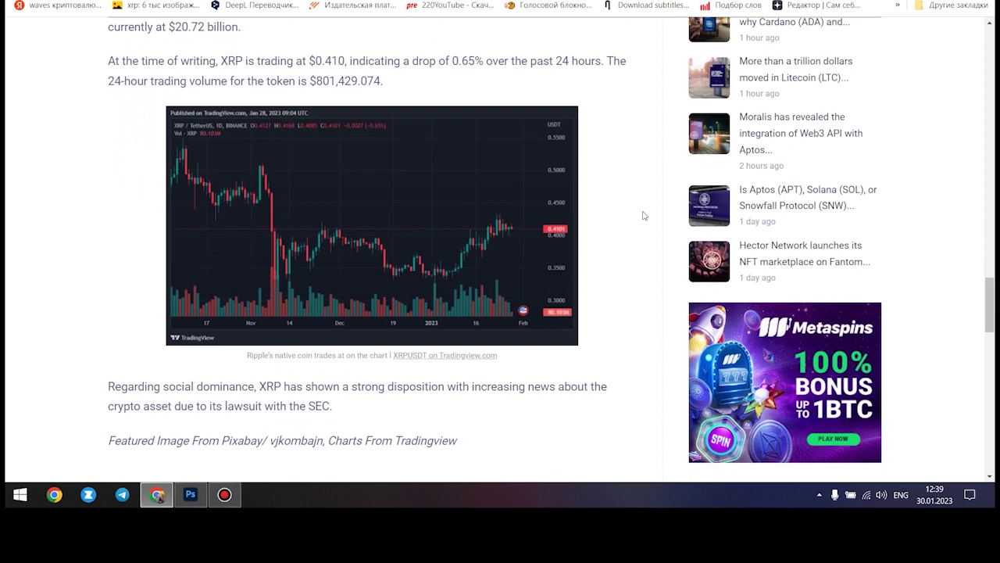
scroll(644, 216, "up", 1)
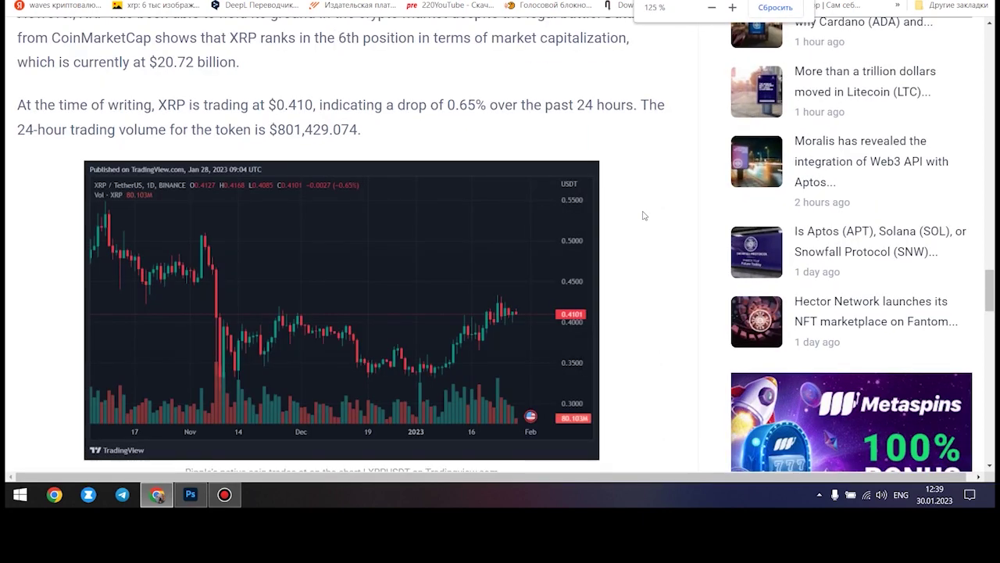
scroll(644, 215, "down", 1)
scroll(643, 216, "down", 1)
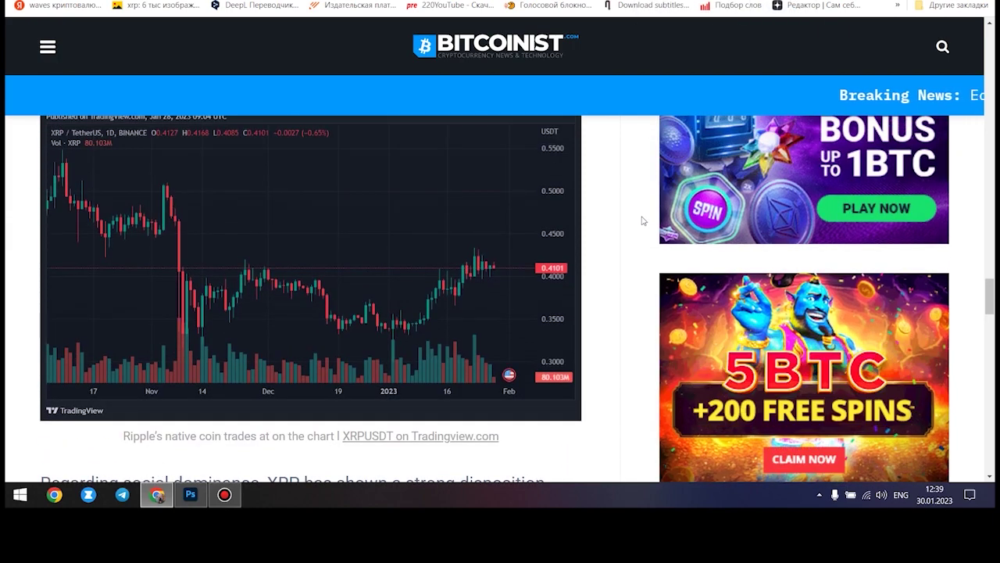
scroll(644, 221, "down", 1)
scroll(644, 222, "down", 1)
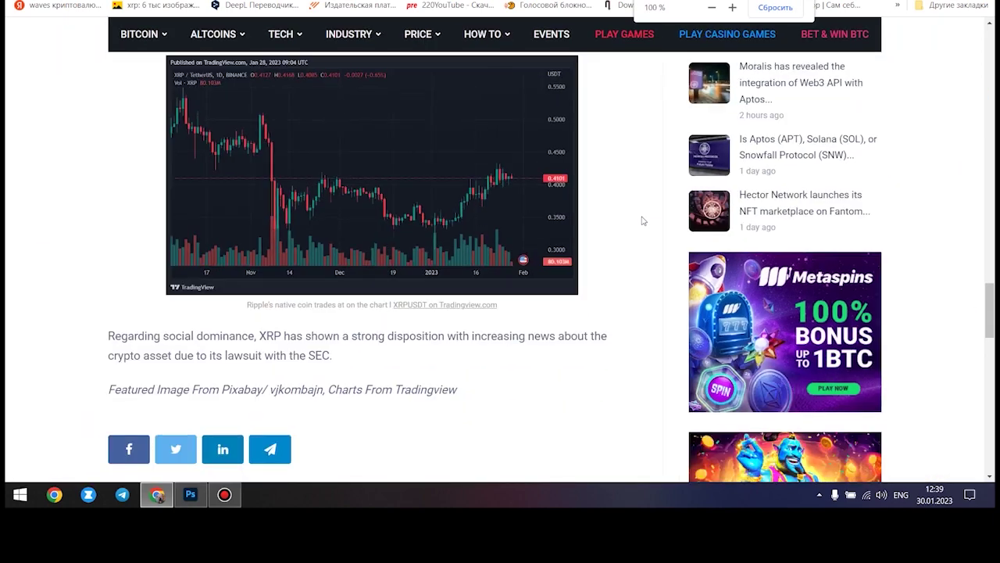
Switch to The Crypto Basic and briefly highlight the 'Whales Move 413 Million XRP' headline.
key("ctrl+Tab")
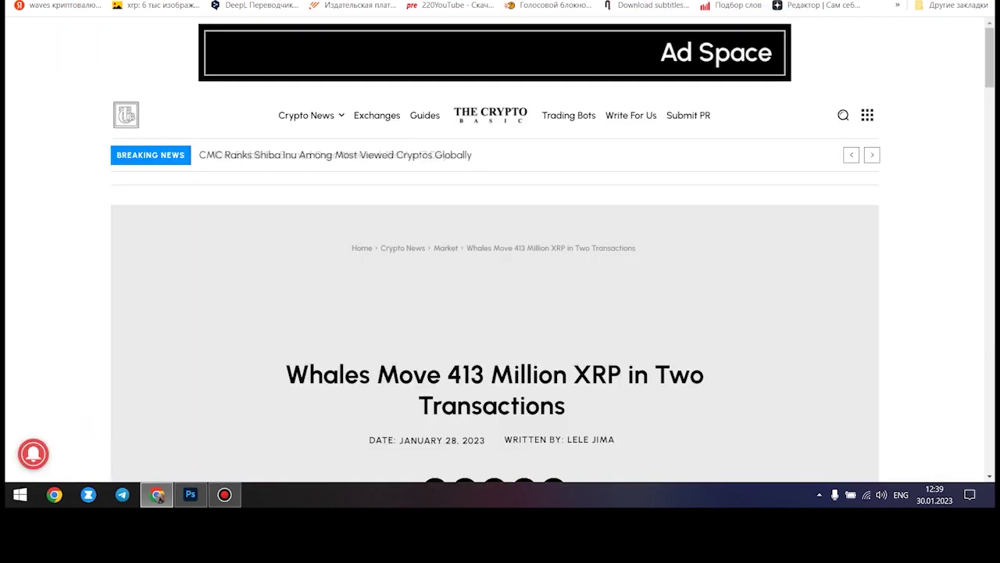
scroll(610, 276, "down", 2)
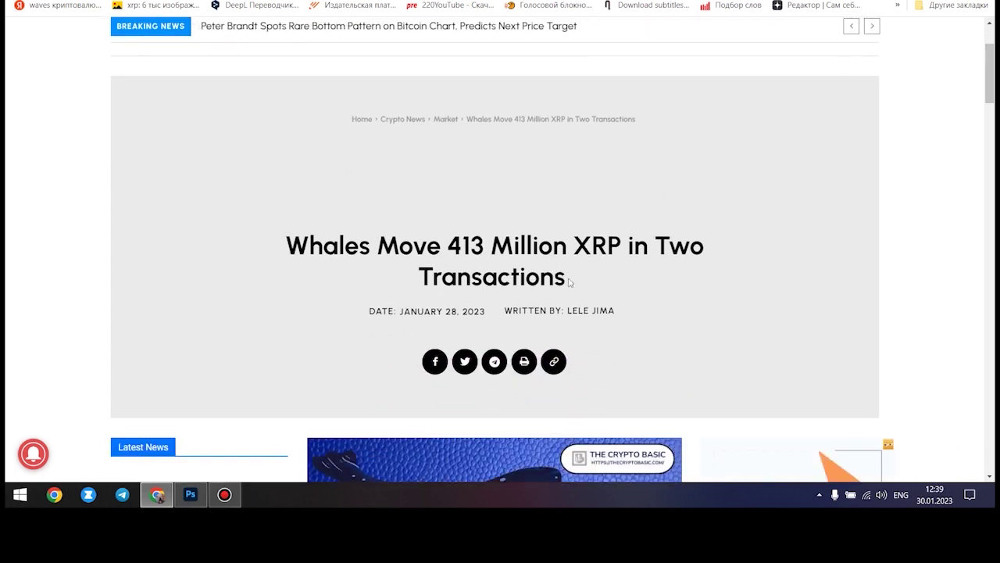
triple_click(569, 281)
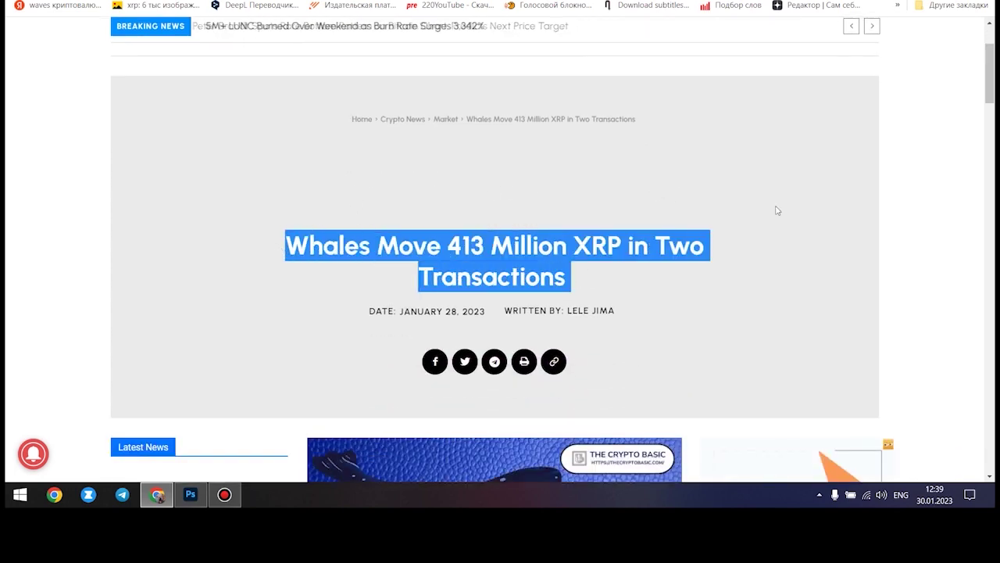
left_click(708, 203)
scroll(619, 211, "down", 2)
scroll(619, 211, "down", 1)
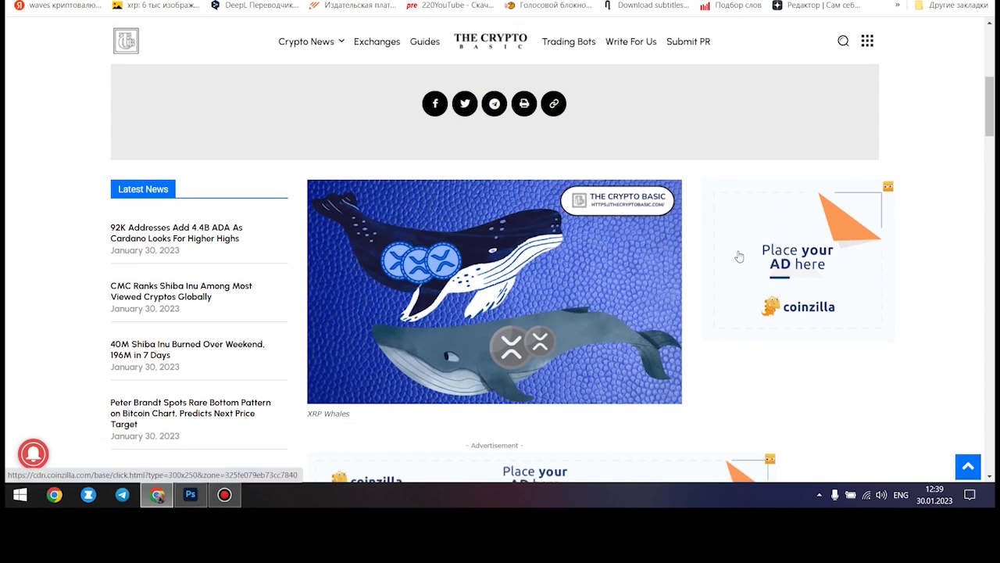
scroll(740, 257, "down", 2)
scroll(740, 258, "down", 1)
scroll(740, 257, "down", 2)
scroll(740, 257, "down", 1)
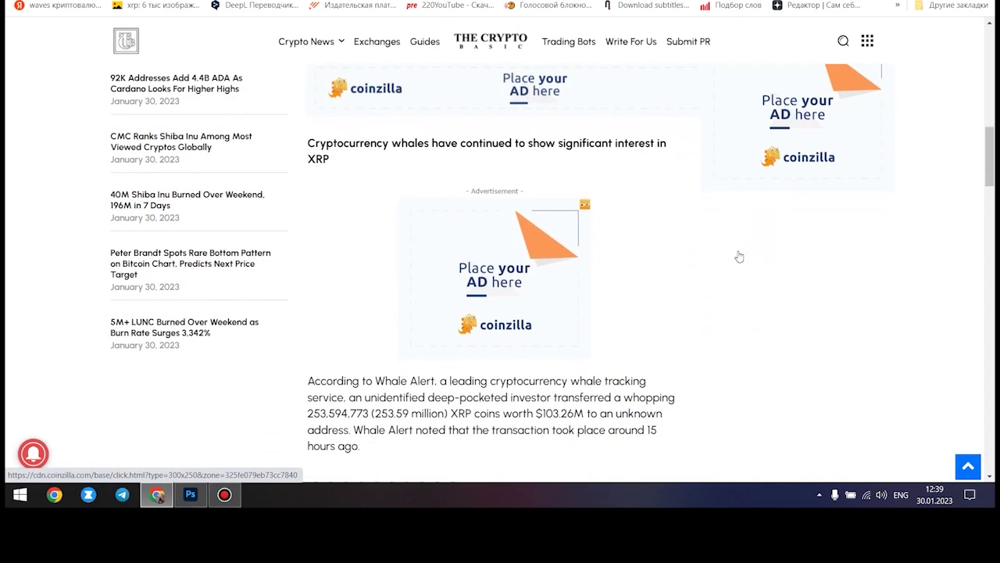
scroll(740, 258, "down", 1)
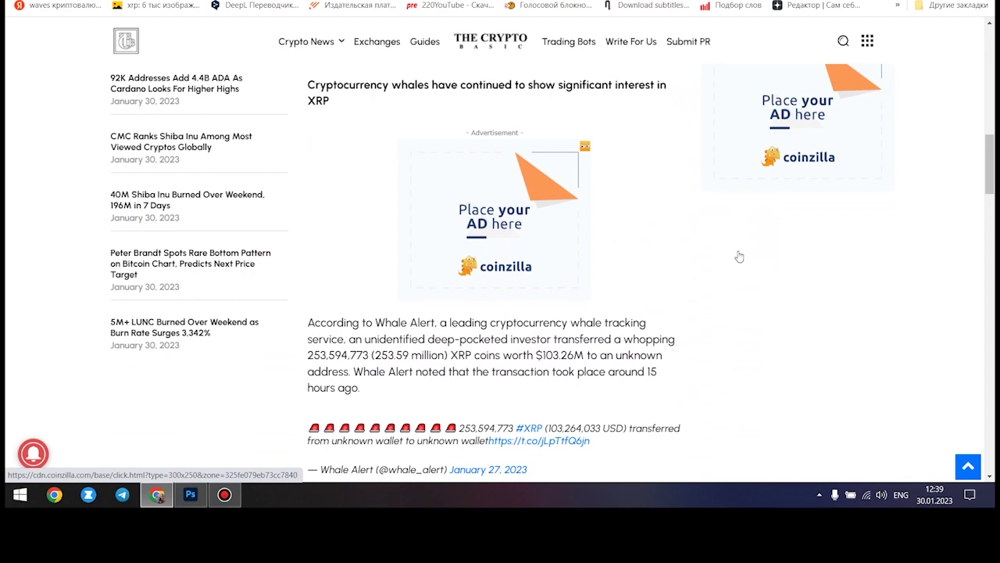
scroll(740, 257, "down", 2)
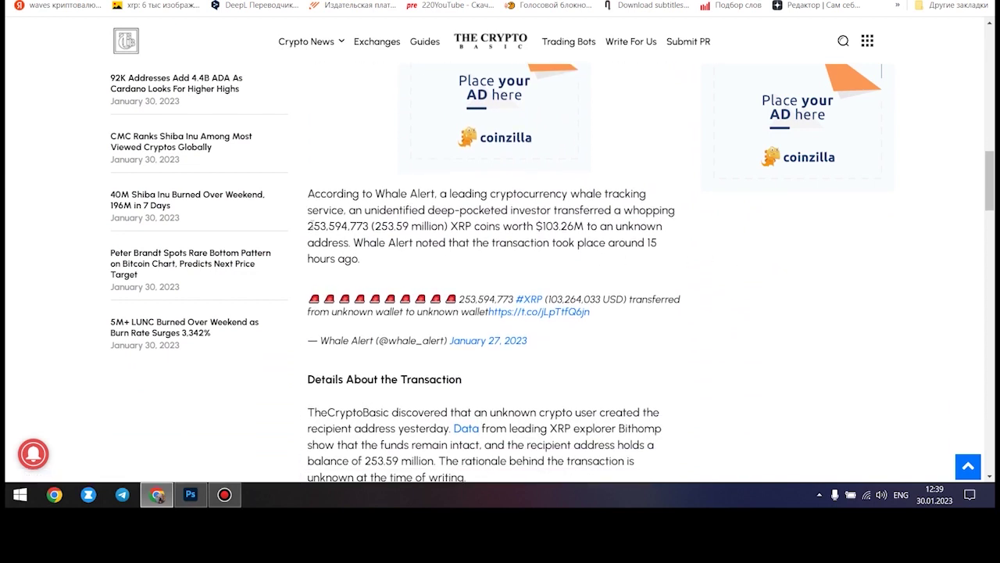
Highlight the 253.59 million XRP, $103.26M and address-balance figures, then switch tabs.
left_click_drag(375, 226, 443, 227)
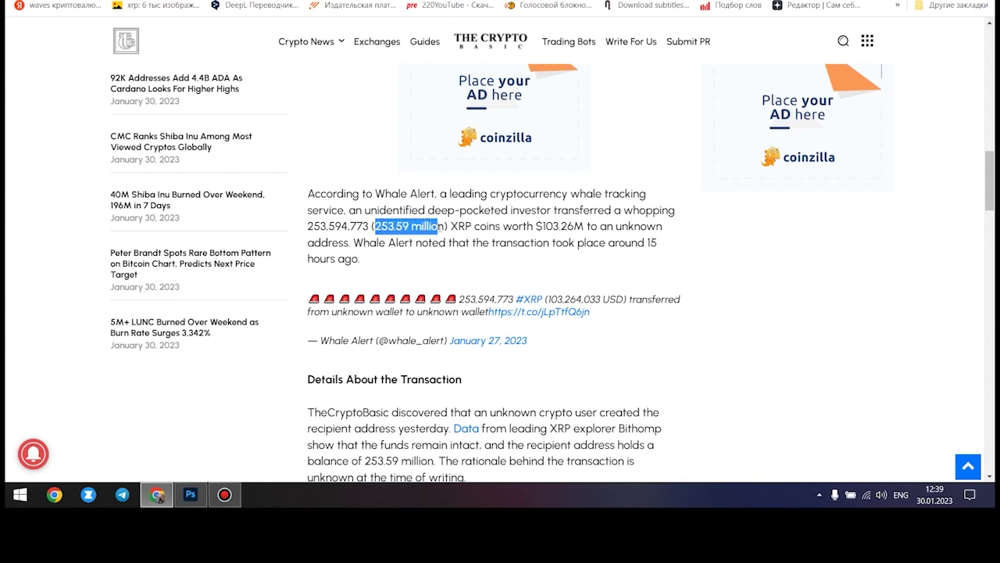
left_click_drag(583, 226, 452, 226)
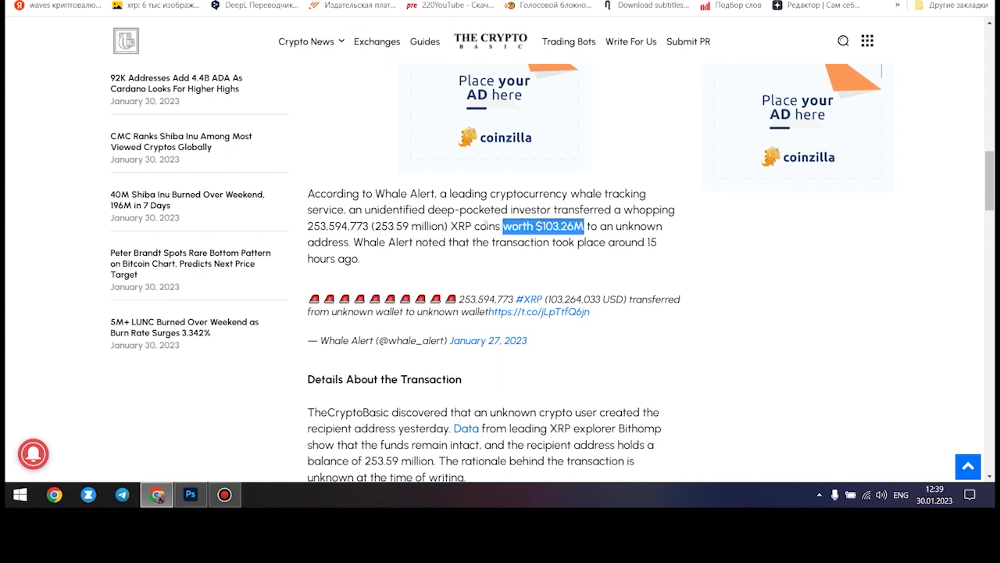
left_click(697, 243)
scroll(694, 249, "down", 2)
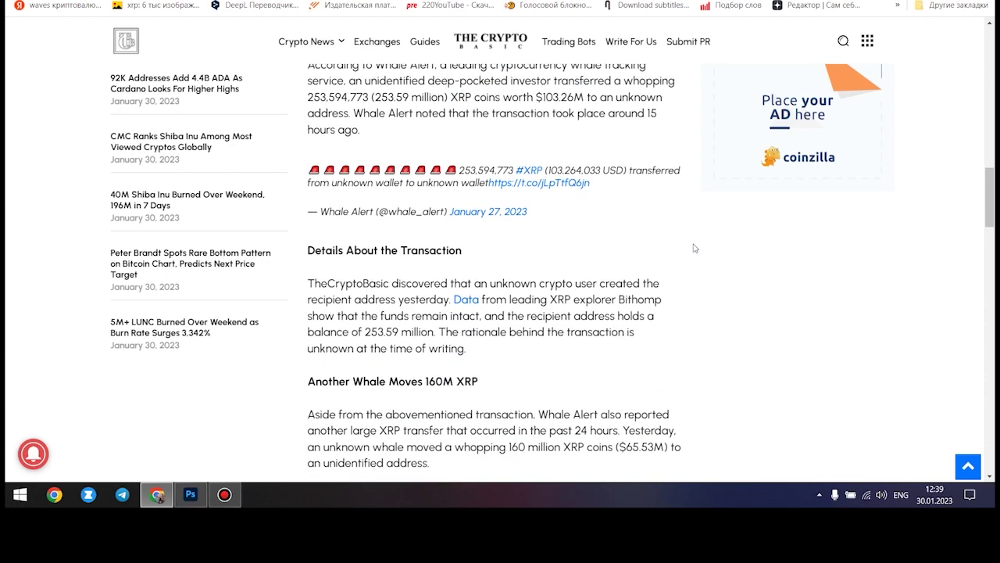
scroll(694, 248, "down", 1)
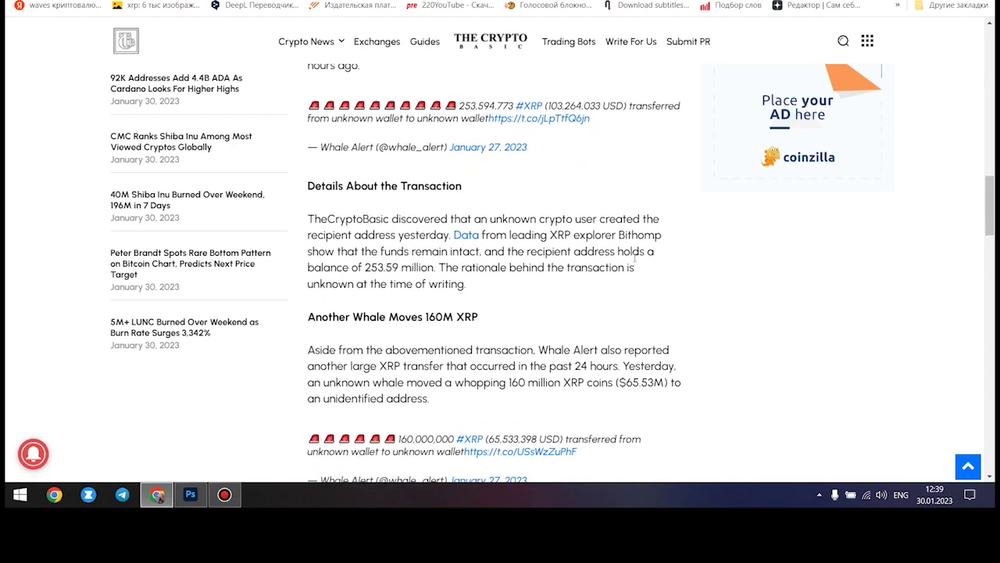
scroll(586, 258, "down", 1)
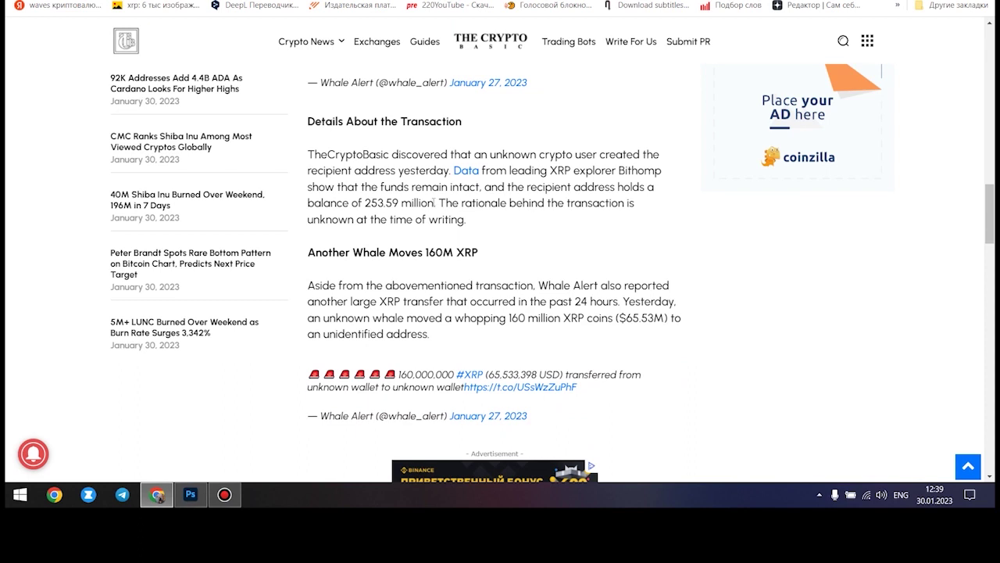
left_click_drag(436, 203, 574, 186)
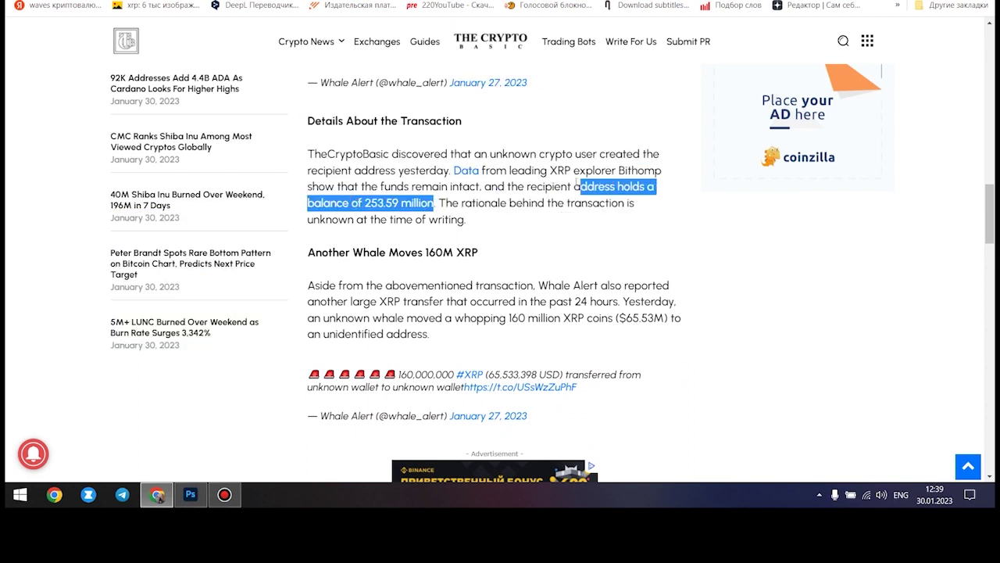
left_click(701, 236)
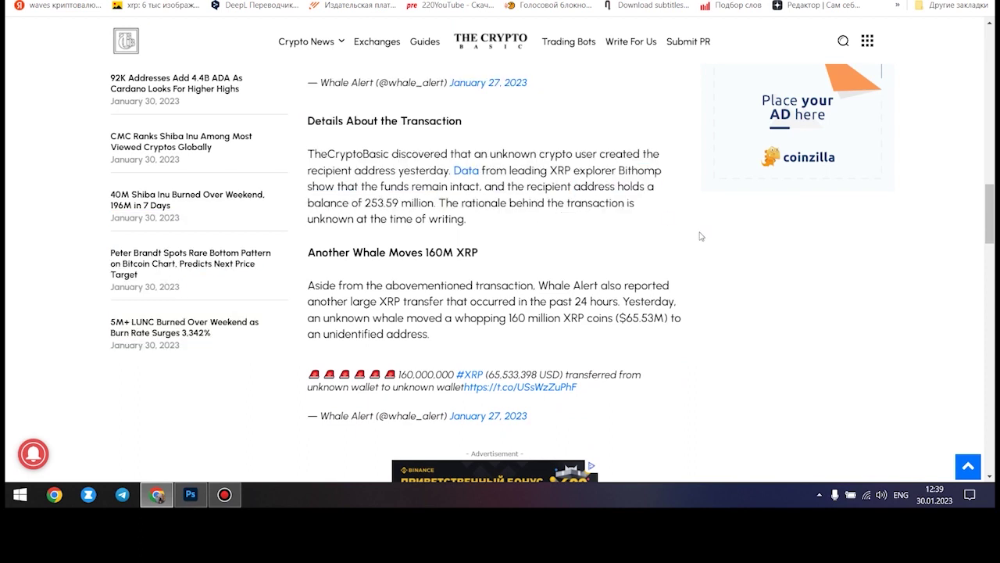
scroll(699, 237, "down", 1)
scroll(699, 237, "down", 1)
scroll(699, 239, "down", 1)
scroll(698, 238, "down", 1)
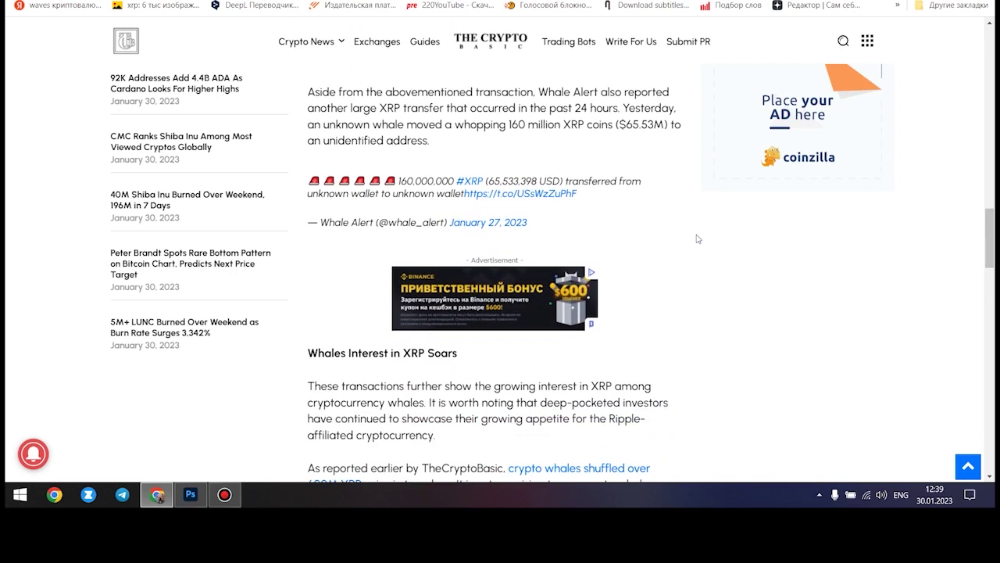
scroll(698, 239, "down", 1)
scroll(698, 238, "down", 1)
scroll(698, 238, "down", 1)
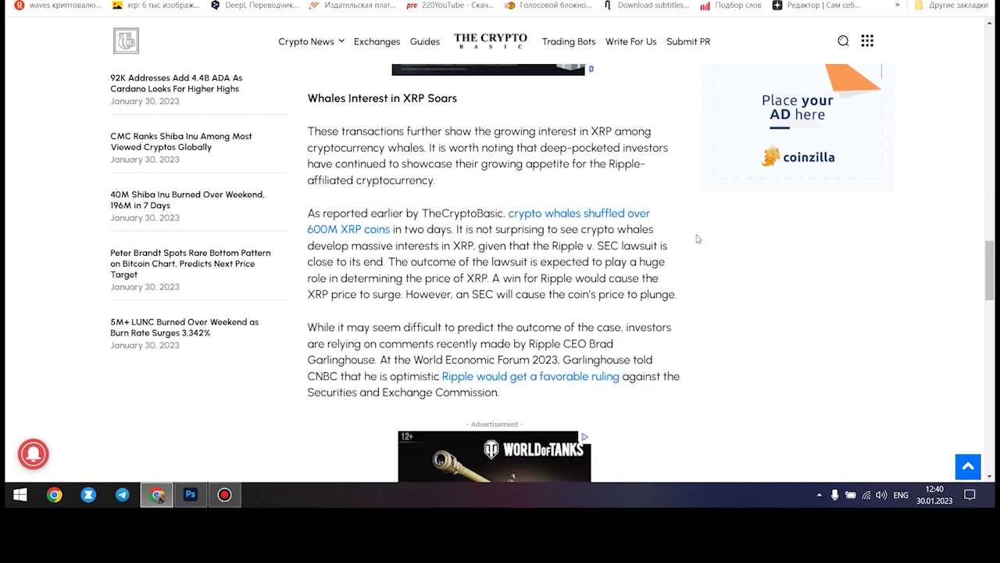
scroll(697, 238, "down", 1)
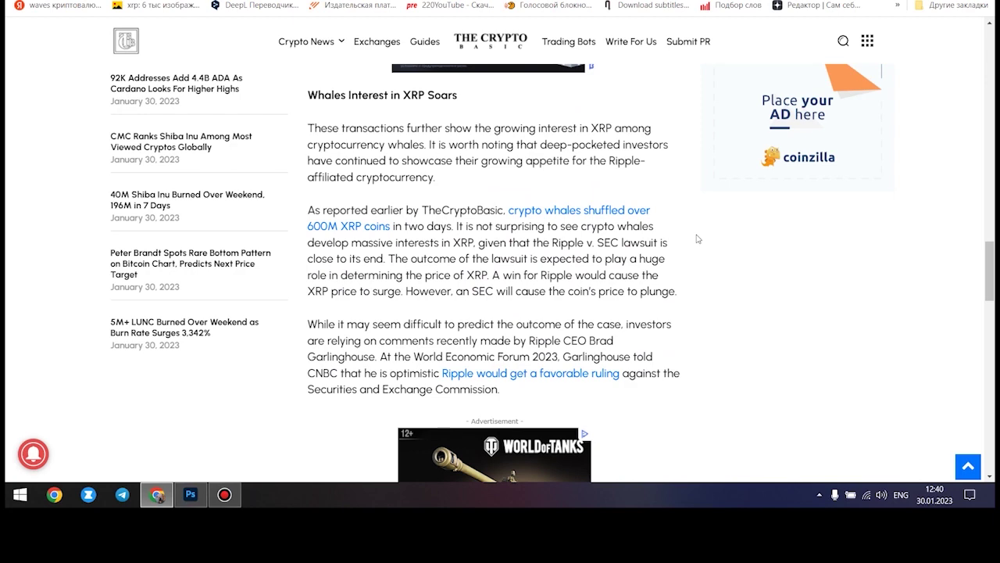
scroll(698, 238, "down", 1)
scroll(697, 238, "up", 2)
scroll(698, 238, "down", 1)
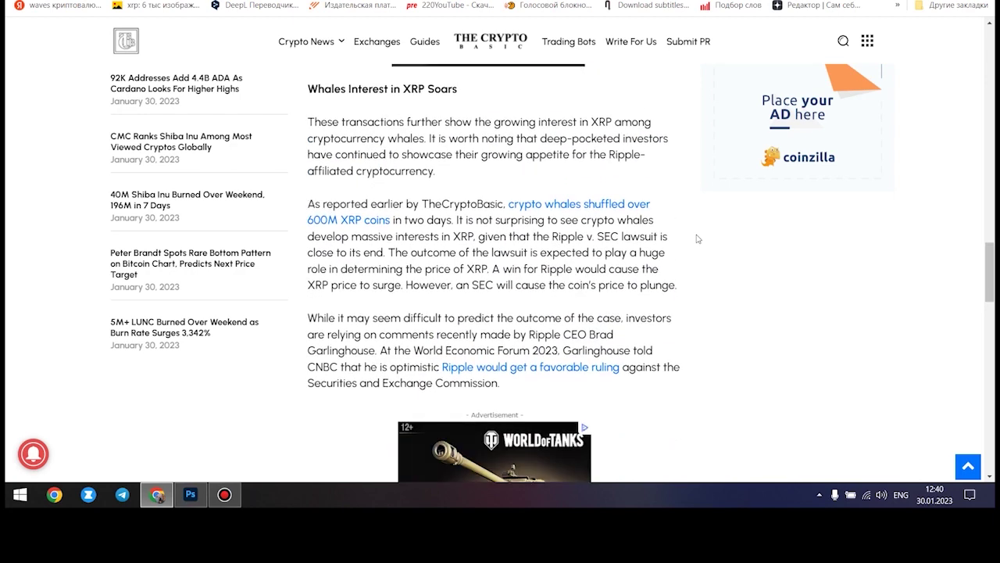
scroll(698, 239, "down", 1)
scroll(698, 239, "down", 2)
scroll(698, 238, "down", 1)
scroll(698, 238, "down", 2)
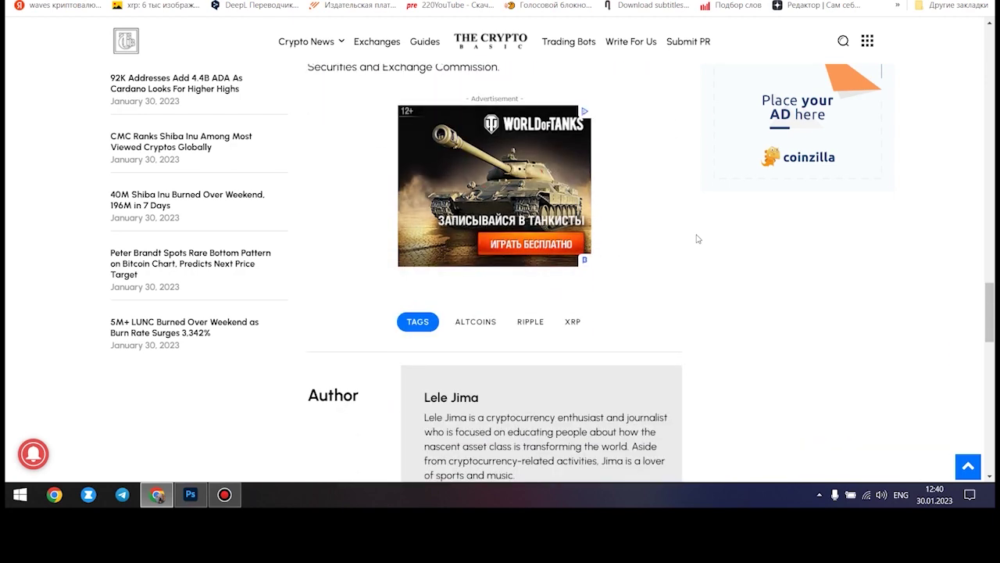
scroll(698, 238, "down", 1)
scroll(698, 238, "down", 1)
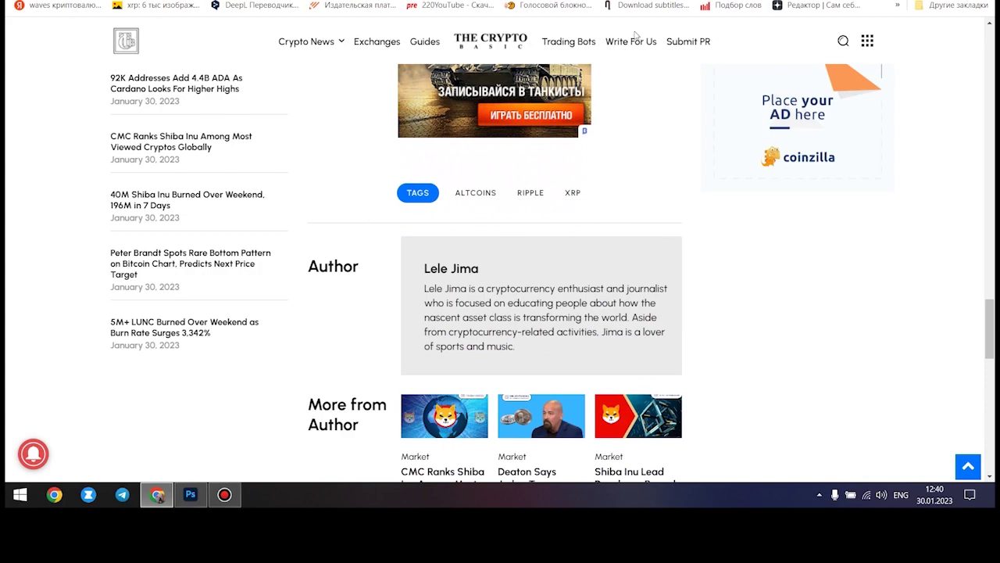
key("ctrl+Tab")
scroll(628, 189, "down", 3)
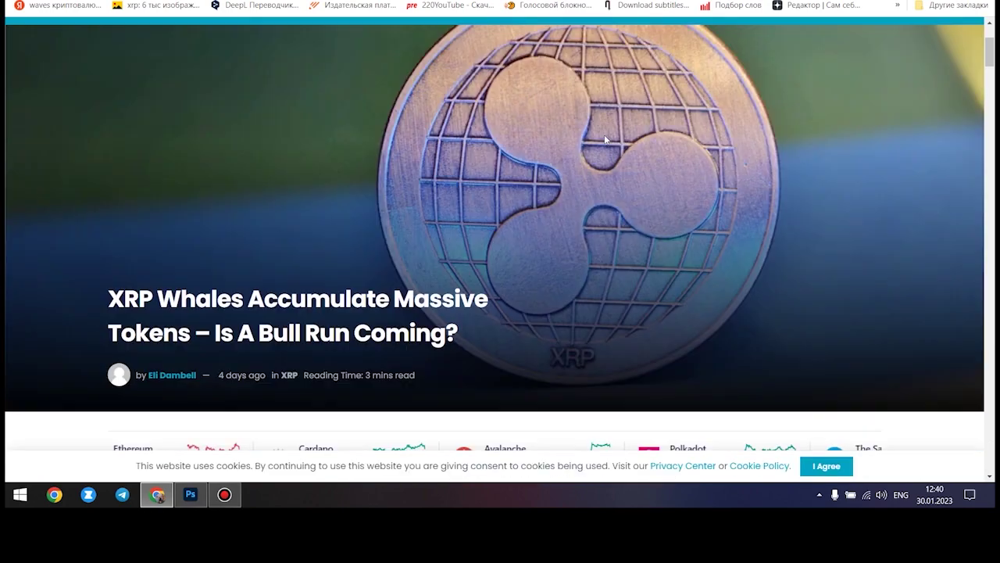
scroll(627, 189, "down", 2)
scroll(627, 189, "down", 3)
scroll(628, 189, "up", 1)
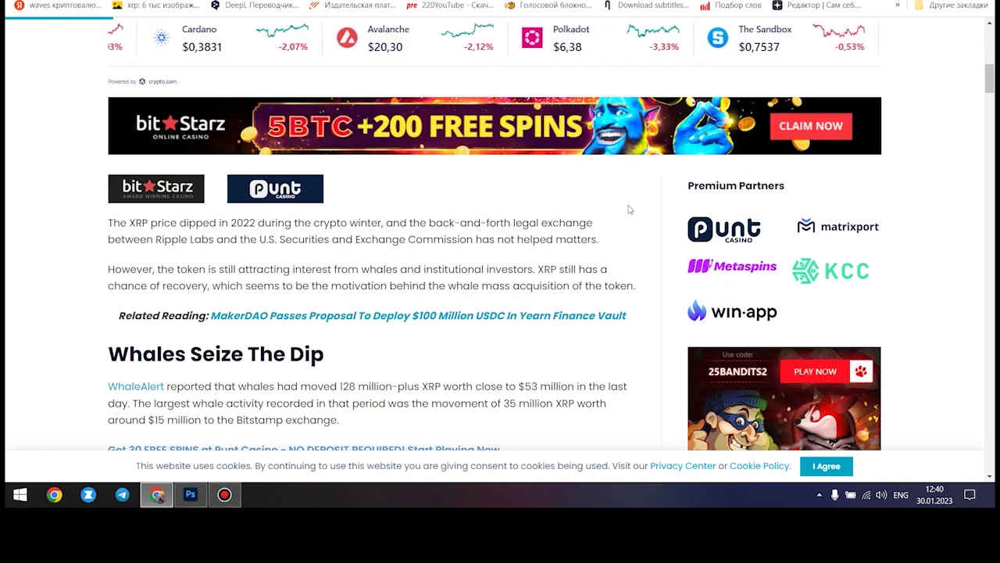
scroll(630, 210, "down", 2)
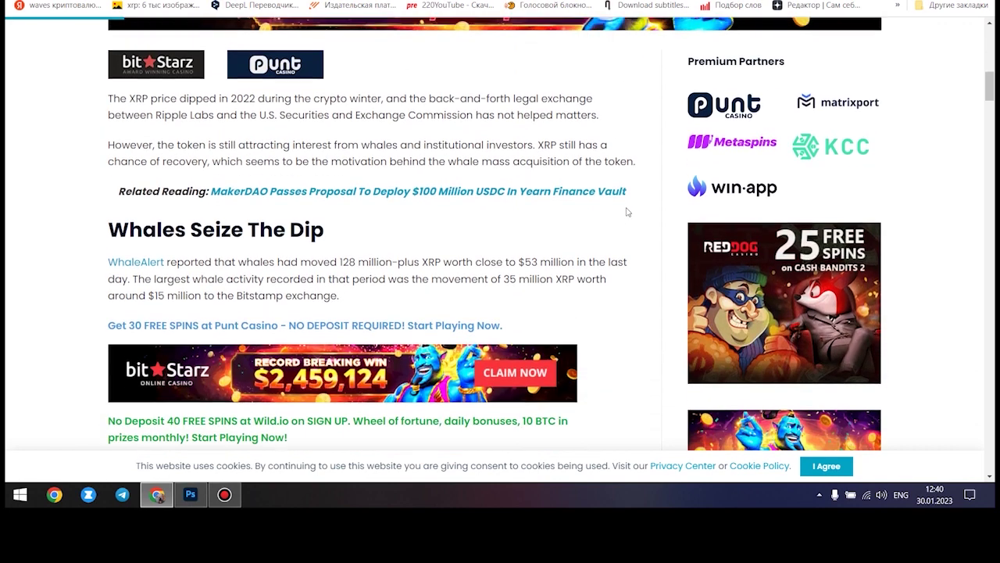
scroll(628, 211, "down", 2)
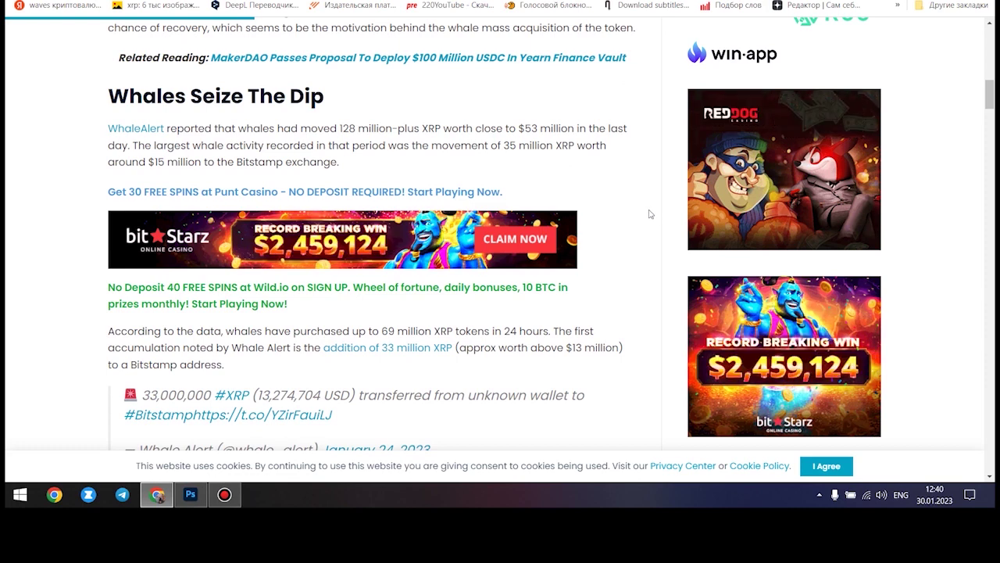
scroll(650, 213, "down", 2)
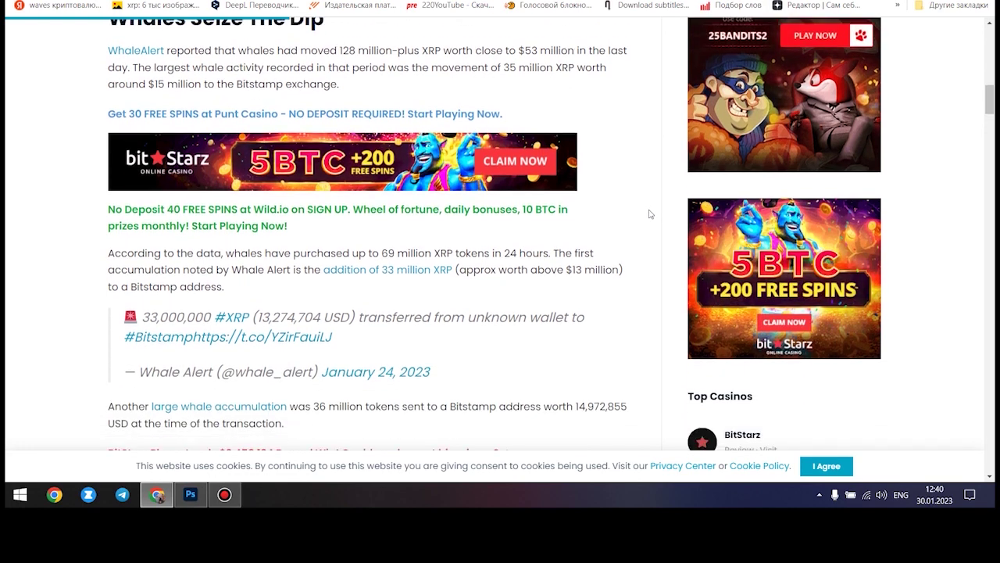
scroll(649, 214, "down", 2)
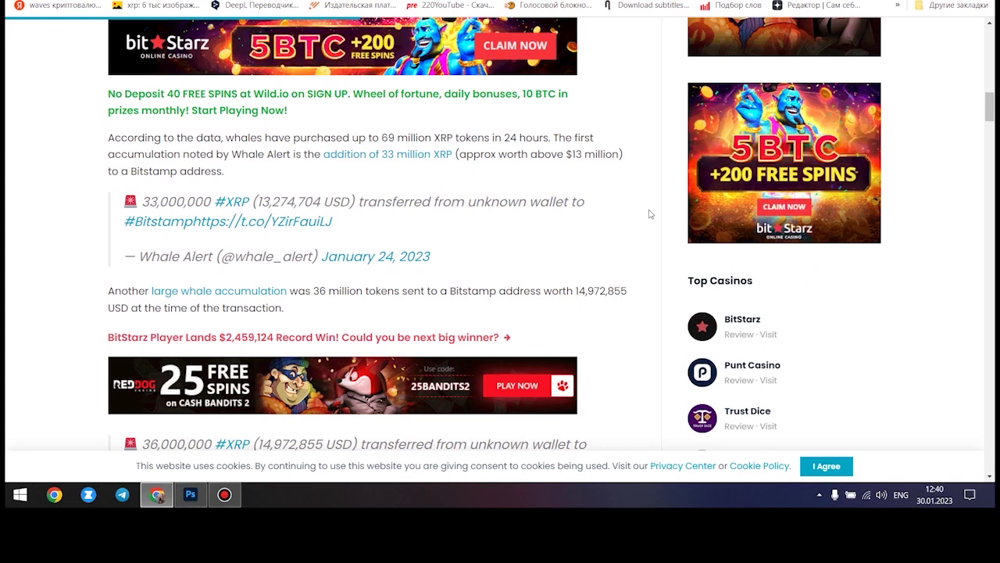
scroll(649, 214, "down", 1)
scroll(649, 214, "down", 1)
scroll(650, 213, "down", 1)
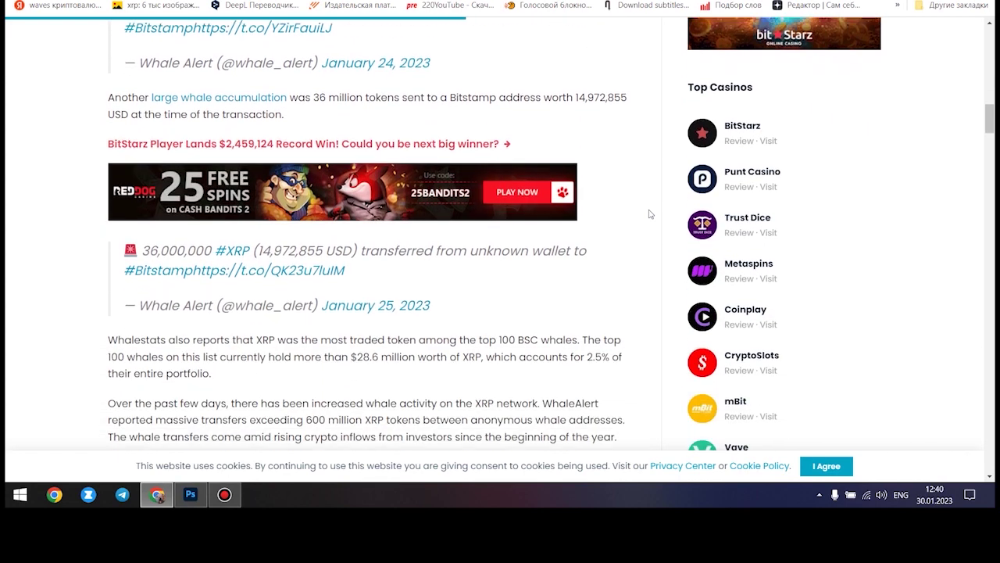
scroll(650, 213, "down", 1)
scroll(649, 213, "down", 1)
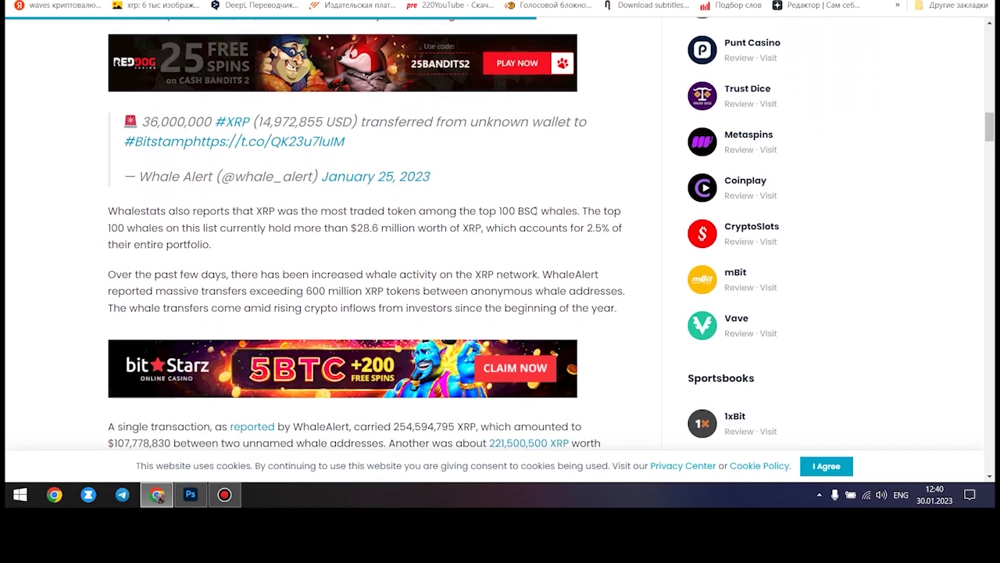
Highlight '$28.6 million worth of XRP' and the January 25, 2023 tweet date, then clear the highlight.
left_click_drag(351, 228, 482, 227)
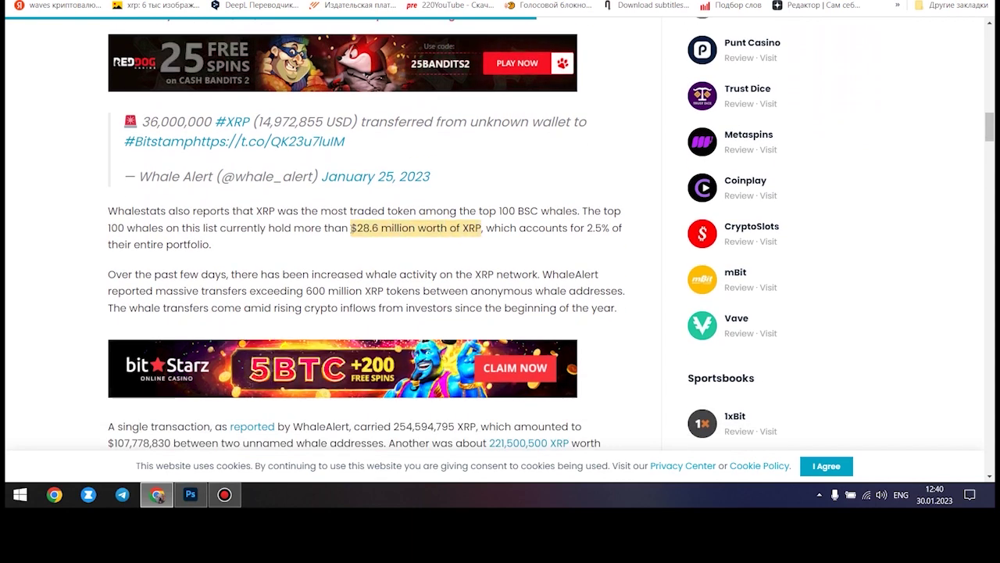
left_click_drag(431, 177, 322, 177)
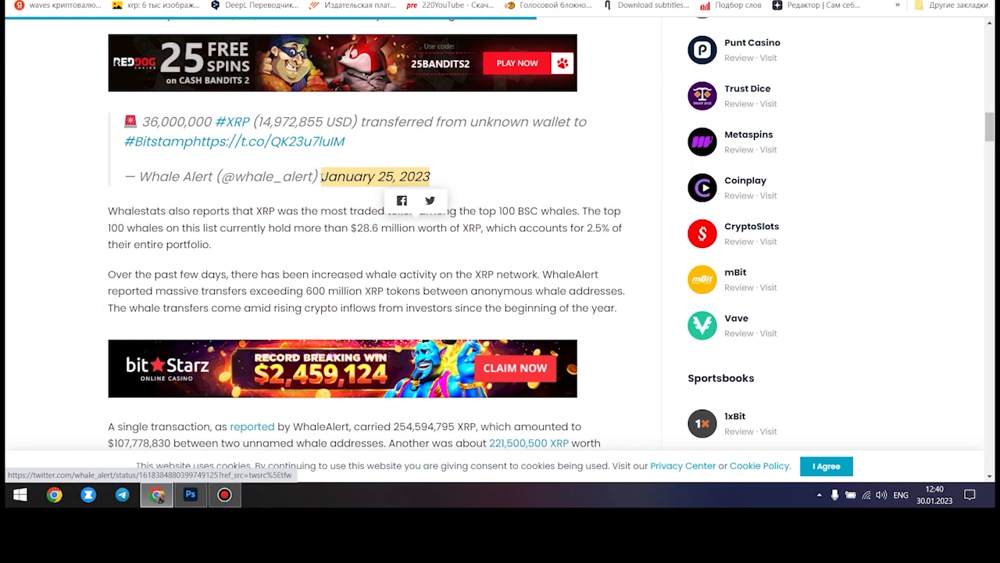
left_click(504, 165)
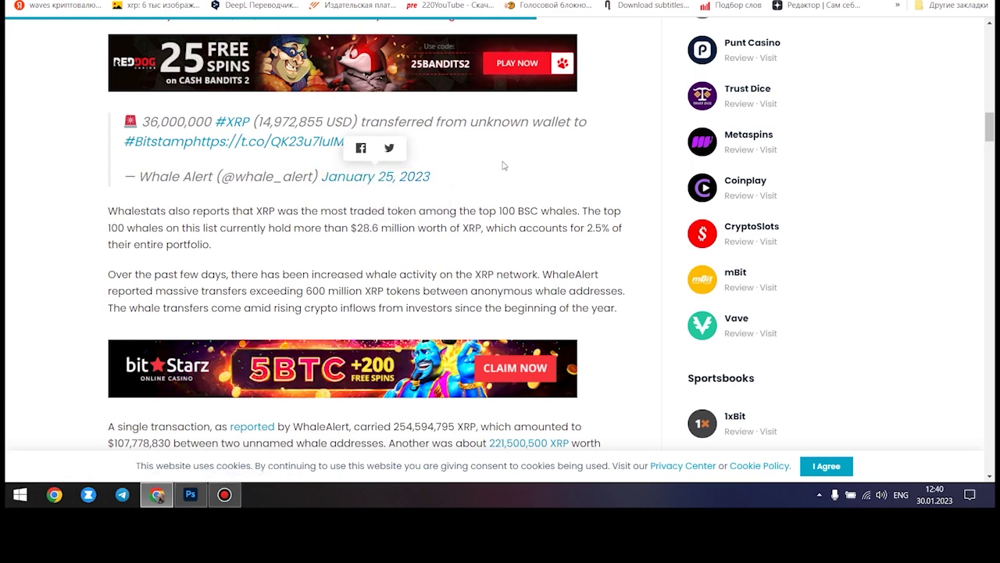
scroll(504, 165, "down", 1)
scroll(504, 165, "down", 1)
scroll(504, 165, "down", 1)
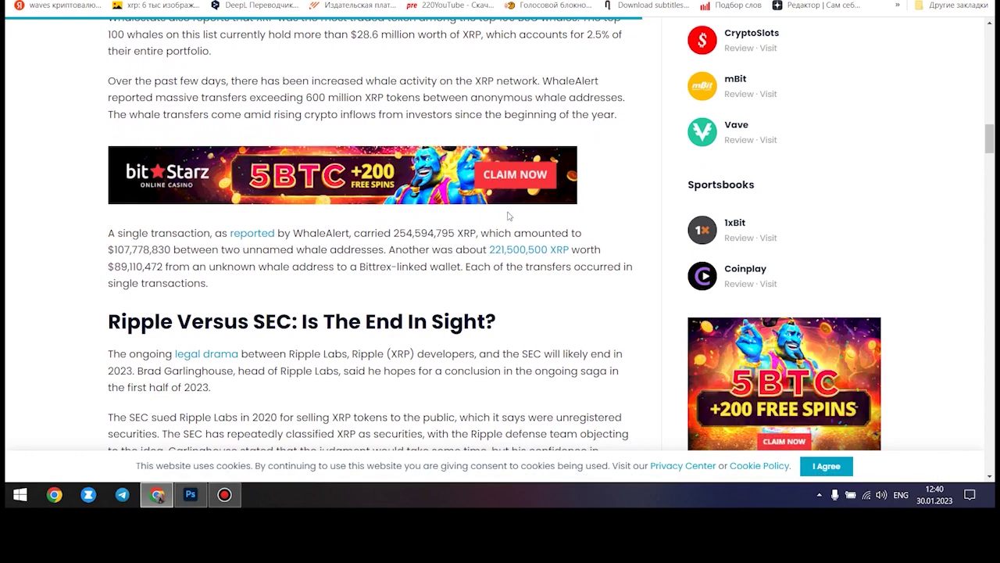
Highlight '254,594,795 XRP' and the 'Ripple Versus SEC: Is The End In Sight?' heading, clearing each.
left_click_drag(477, 233, 393, 233)
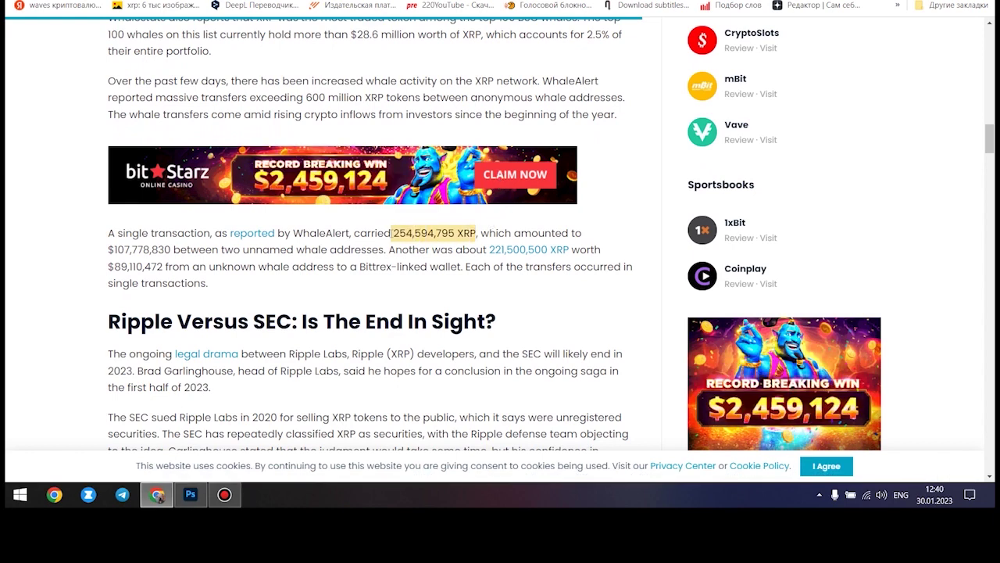
left_click(614, 234)
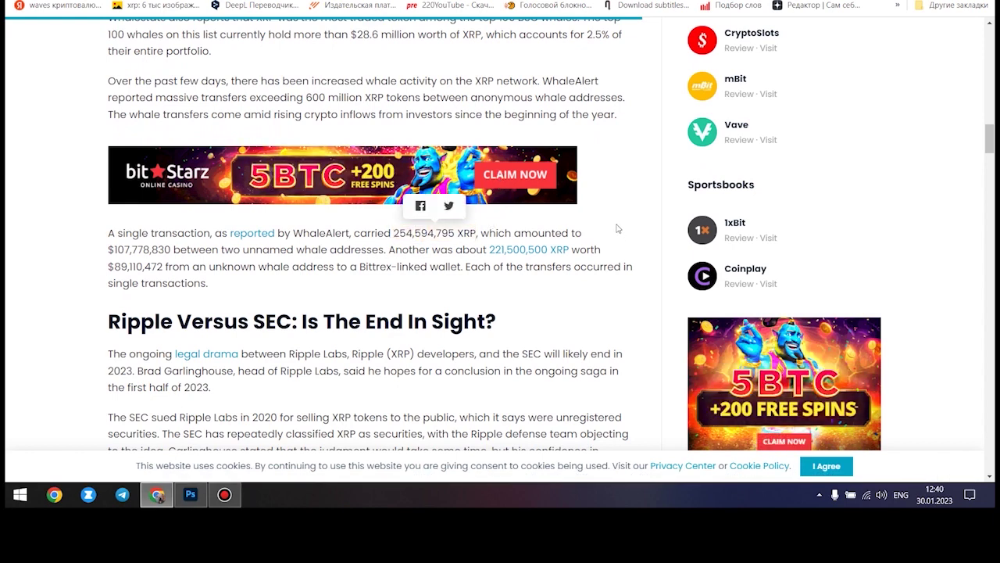
scroll(614, 228, "down", 1)
scroll(614, 228, "down", 2)
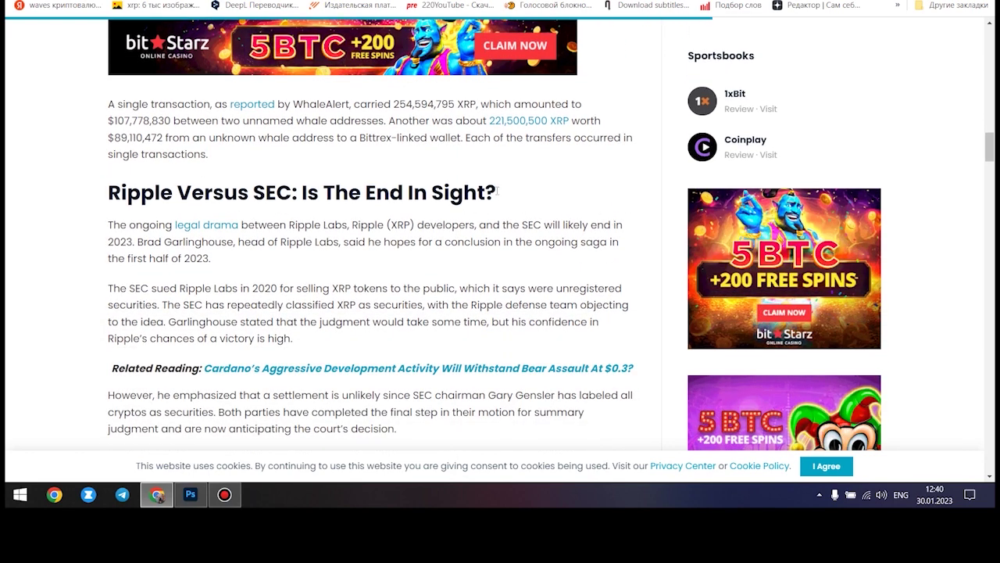
left_click_drag(497, 192, 108, 192)
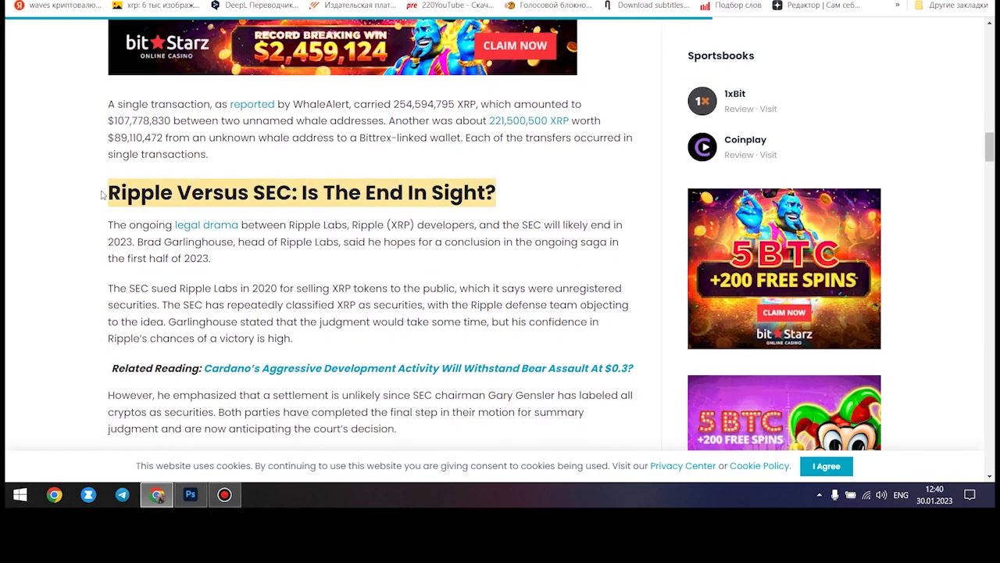
left_click(551, 190)
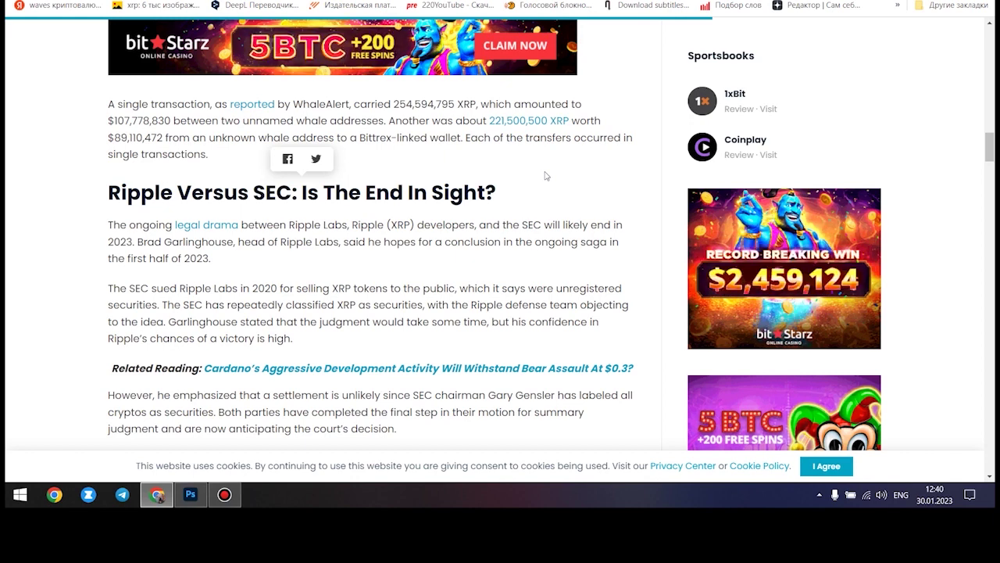
scroll(546, 175, "down", 2)
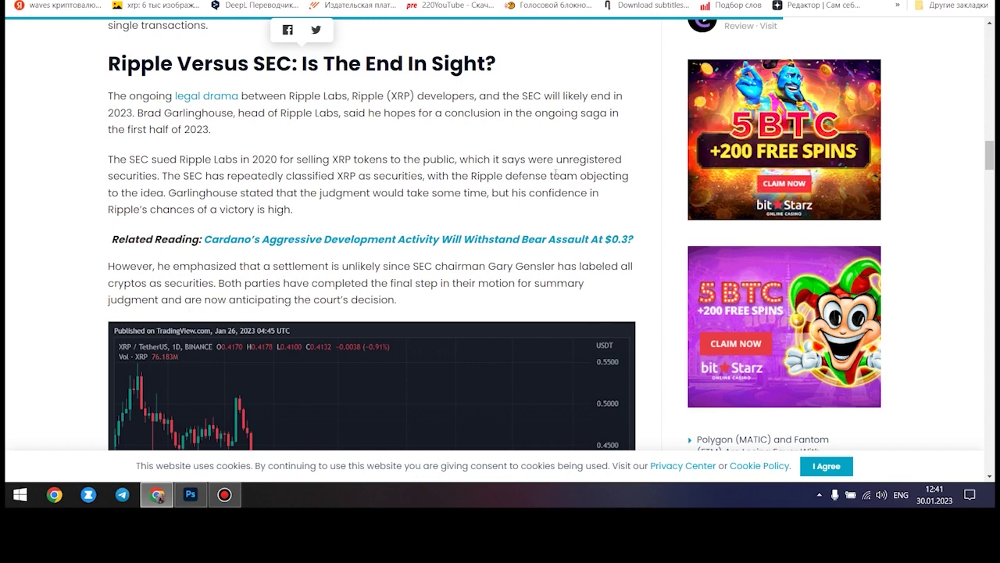
scroll(556, 173, "down", 1)
scroll(556, 173, "down", 1)
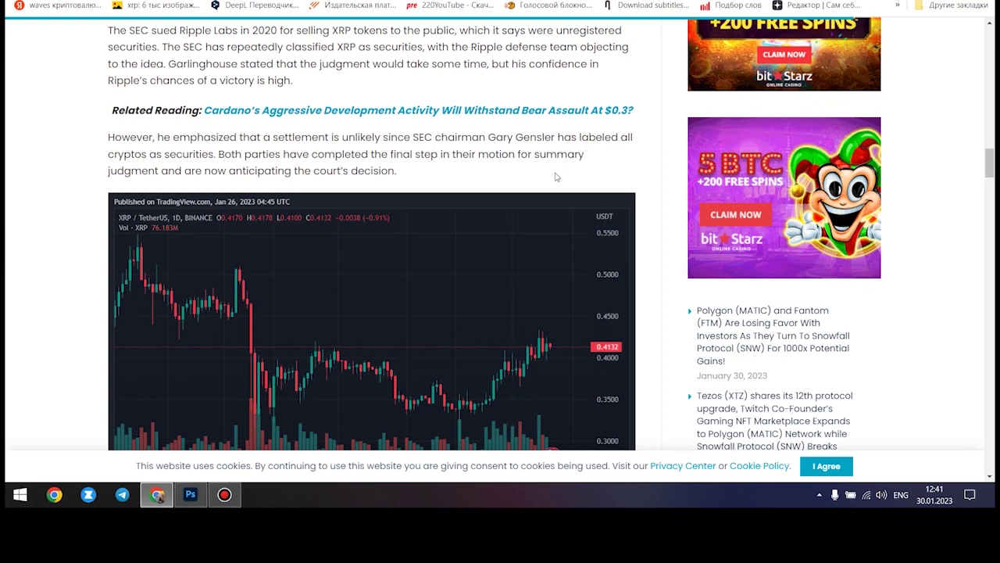
scroll(556, 177, "down", 2)
scroll(557, 176, "down", 1)
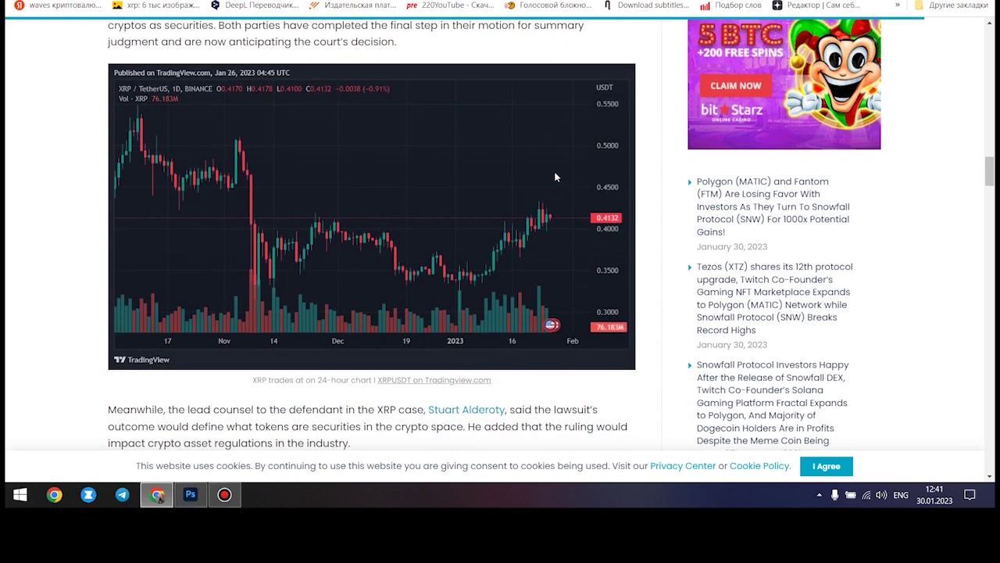
scroll(556, 176, "down", 3)
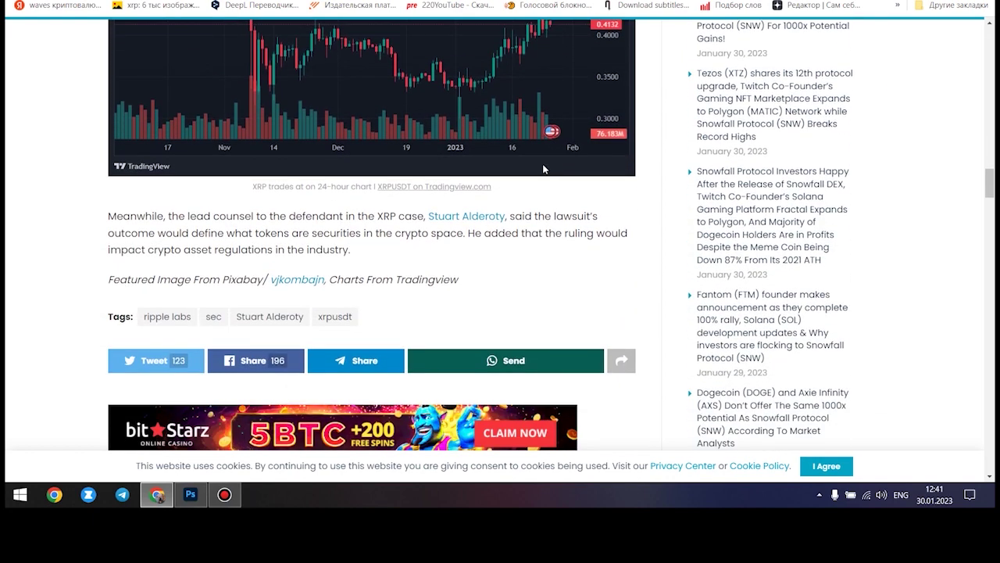
Switch to the next tab's XRP Ledger SpendTheBits article and highlight its title.
key("ctrl+Tab")
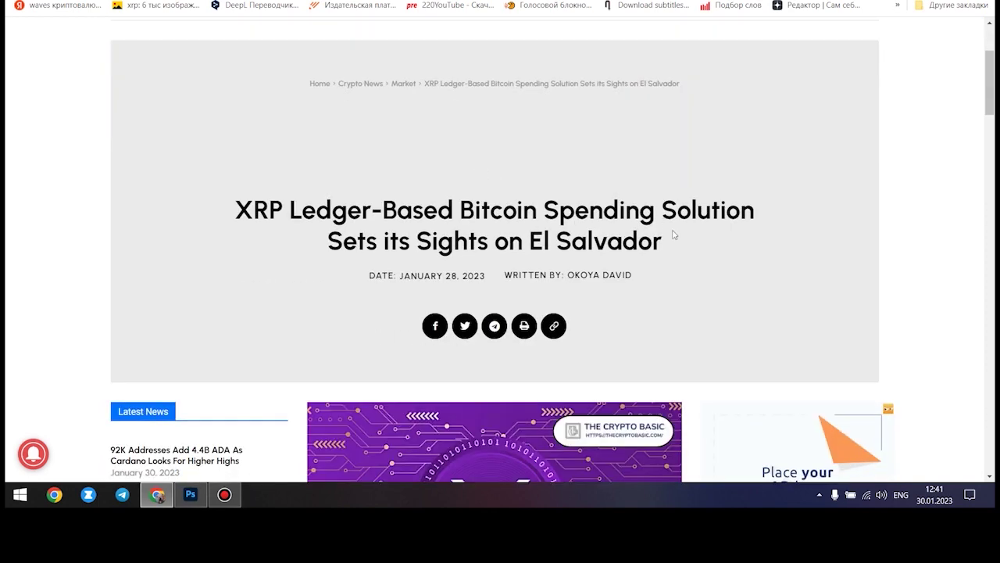
mouse_move(673, 234)
left_mouse_down()
mouse_move(383, 210)
mouse_move(218, 220)
left_mouse_up()
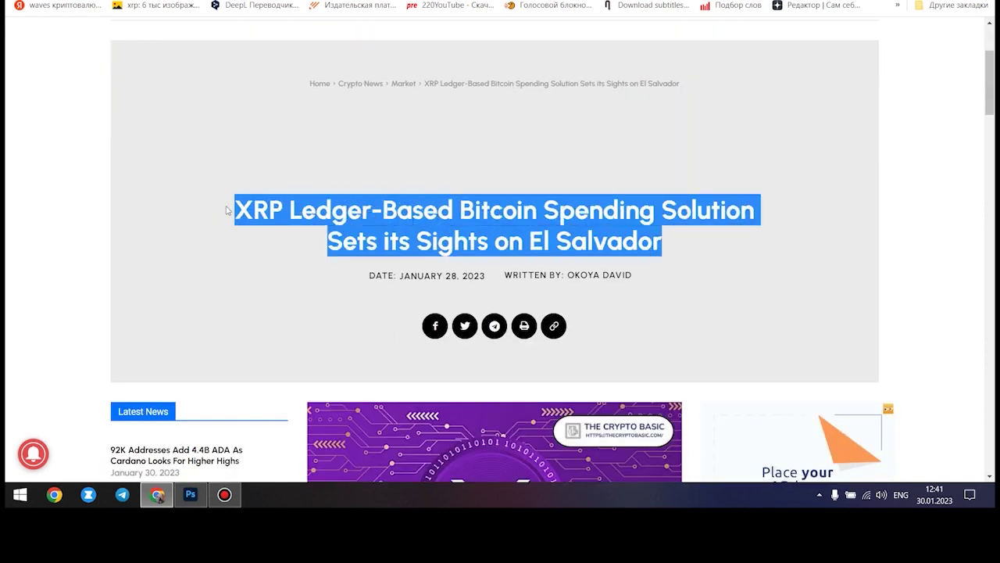
scroll(664, 195, "down", 3)
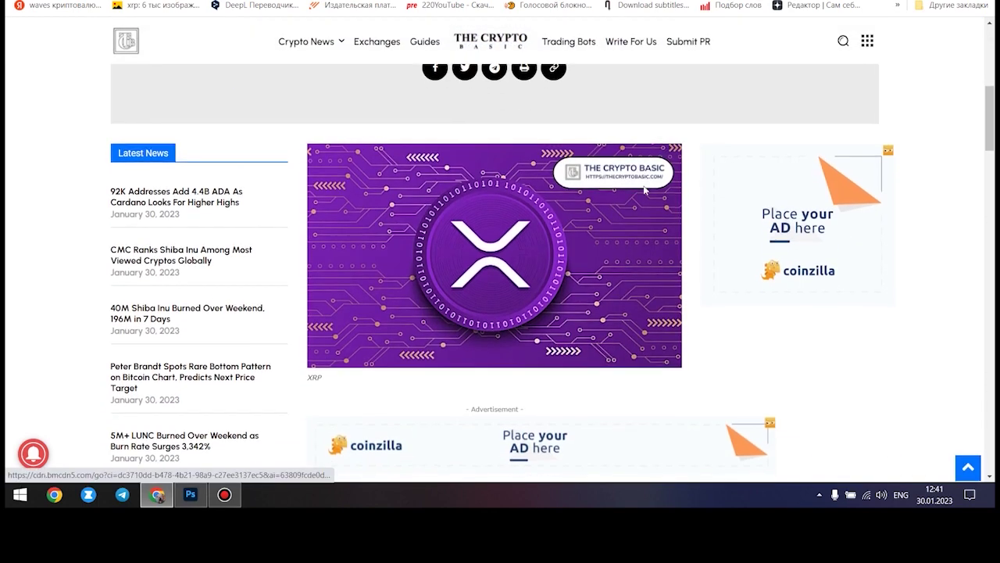
scroll(703, 234, "down", 3)
scroll(721, 243, "down", 3)
scroll(722, 243, "down", 3)
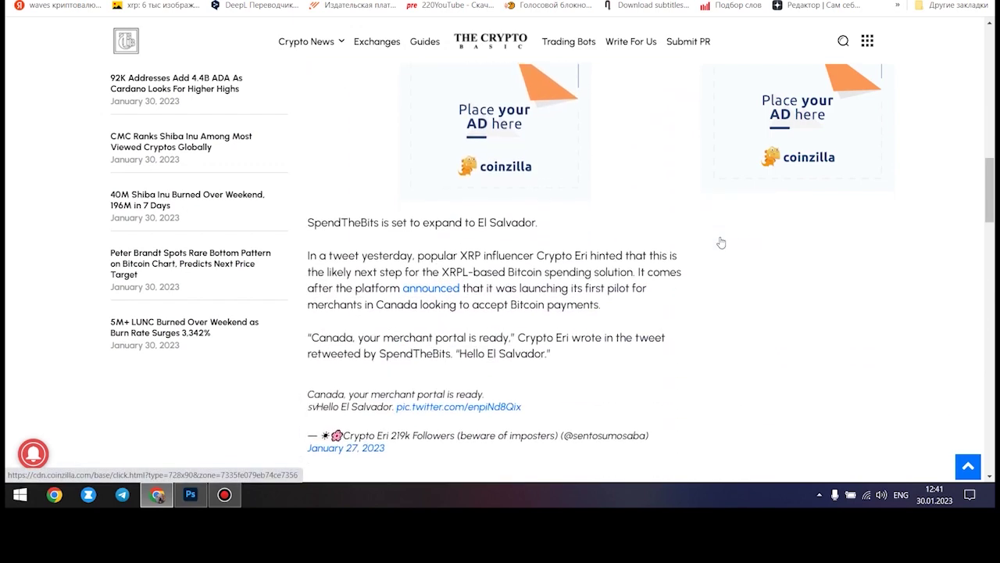
scroll(722, 242, "down", 1)
scroll(722, 242, "down", 2)
scroll(721, 243, "down", 1)
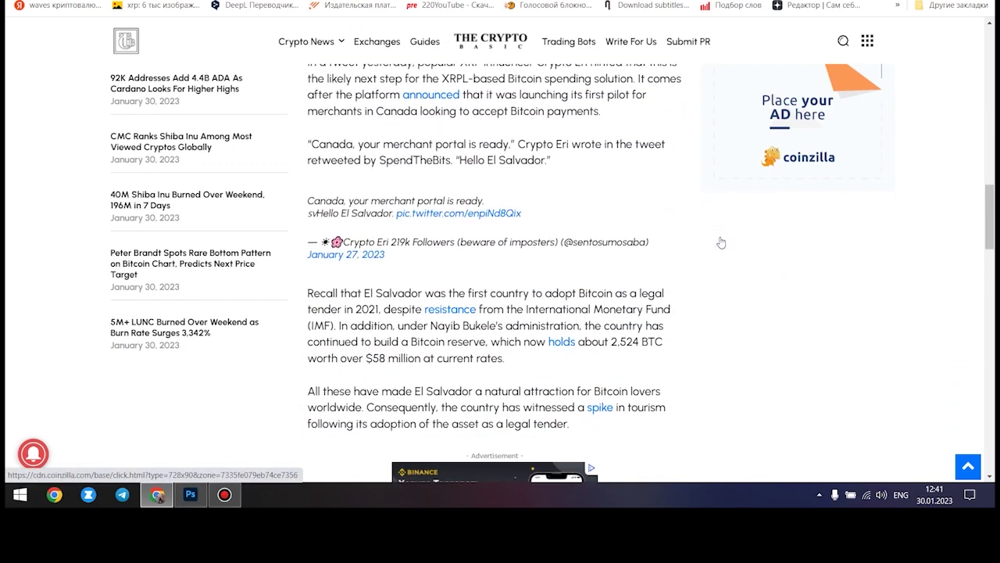
scroll(722, 243, "down", 1)
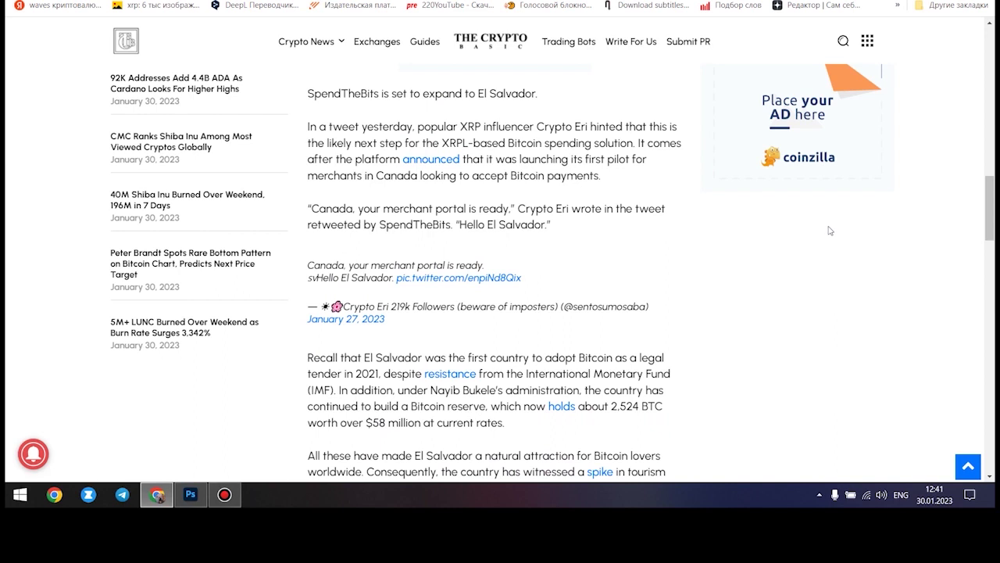
scroll(830, 231, "down", 1)
scroll(830, 230, "down", 1)
scroll(830, 231, "down", 1)
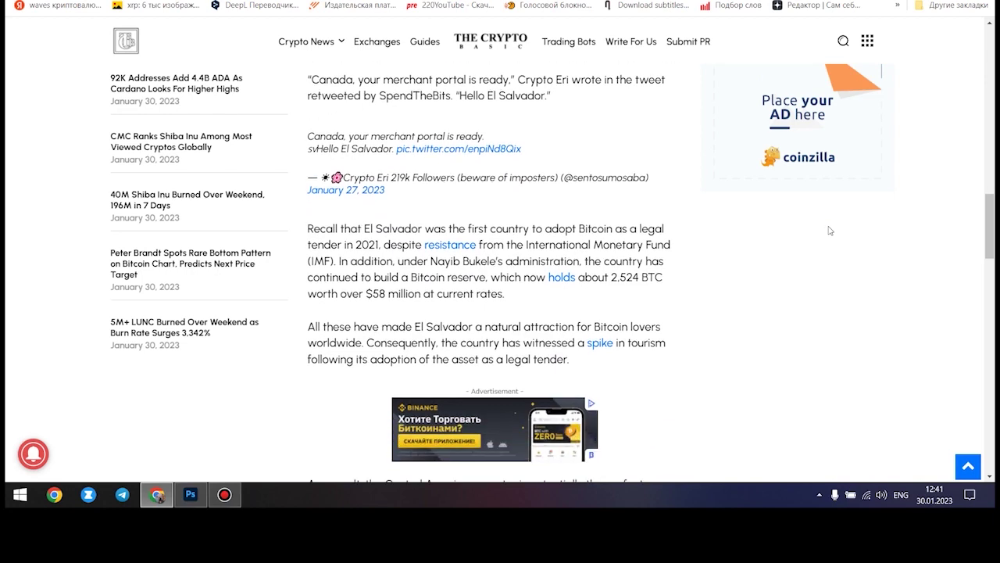
scroll(830, 230, "down", 2)
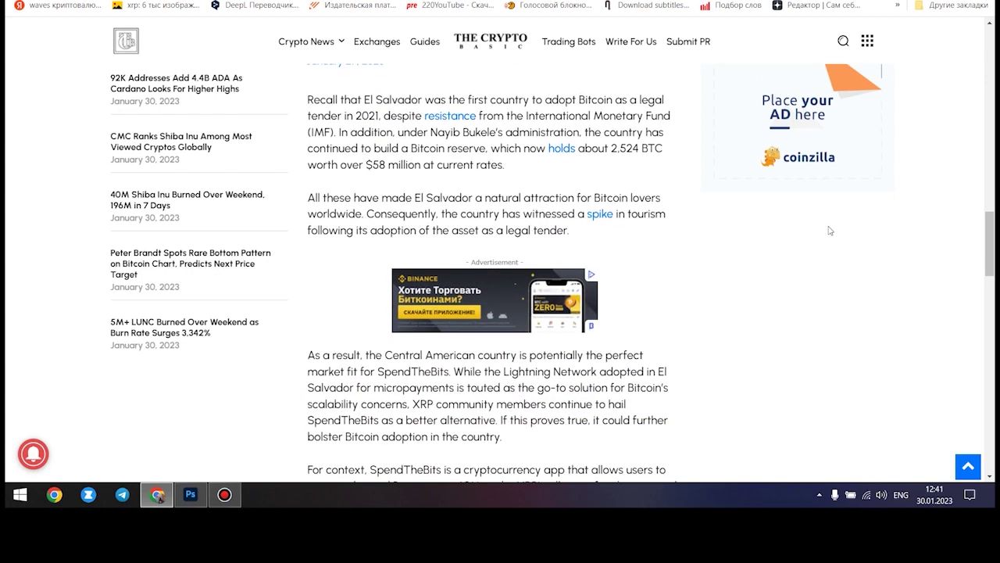
scroll(830, 230, "down", 2)
scroll(830, 231, "down", 1)
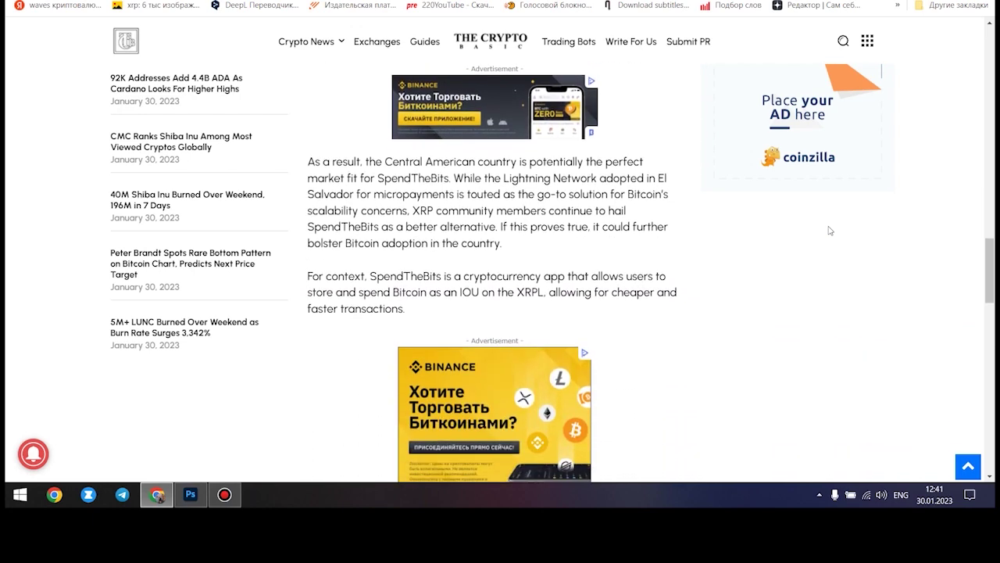
scroll(830, 230, "down", 1)
scroll(830, 230, "down", 2)
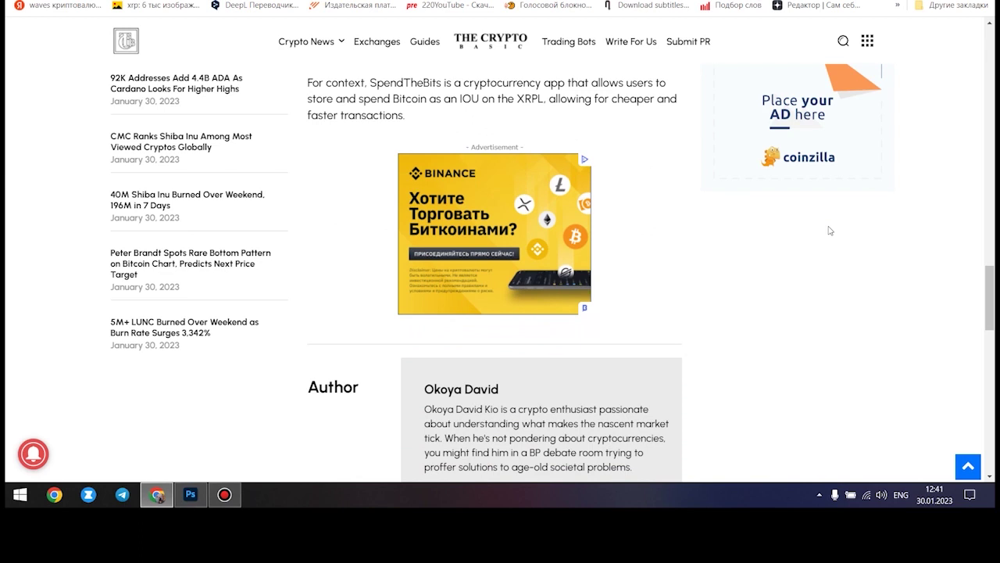
scroll(830, 230, "down", 1)
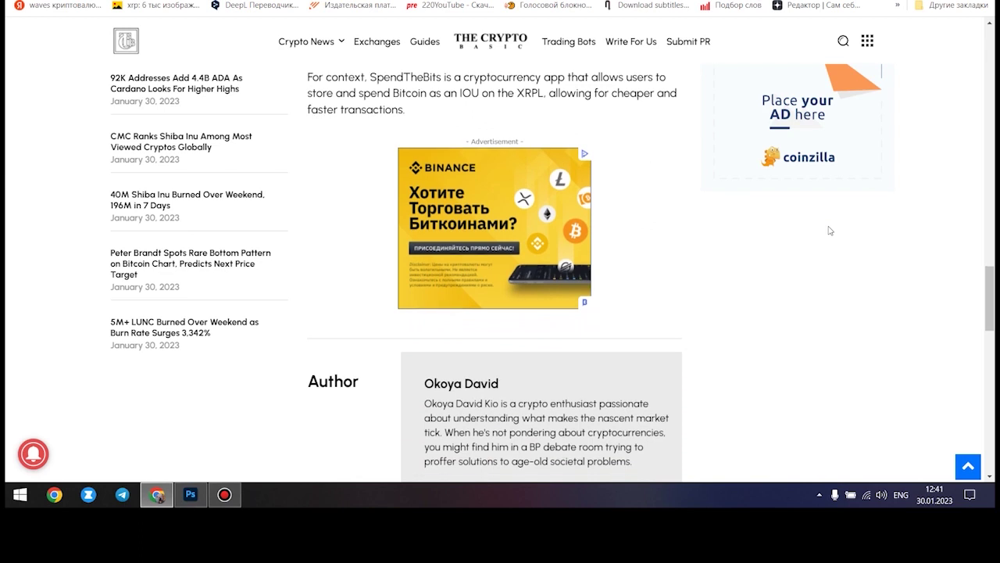
scroll(830, 231, "down", 1)
Highlight Okoya David's author bio and the 'As a result...' perfect market fit paragraph.
left_click_drag(633, 343, 424, 280)
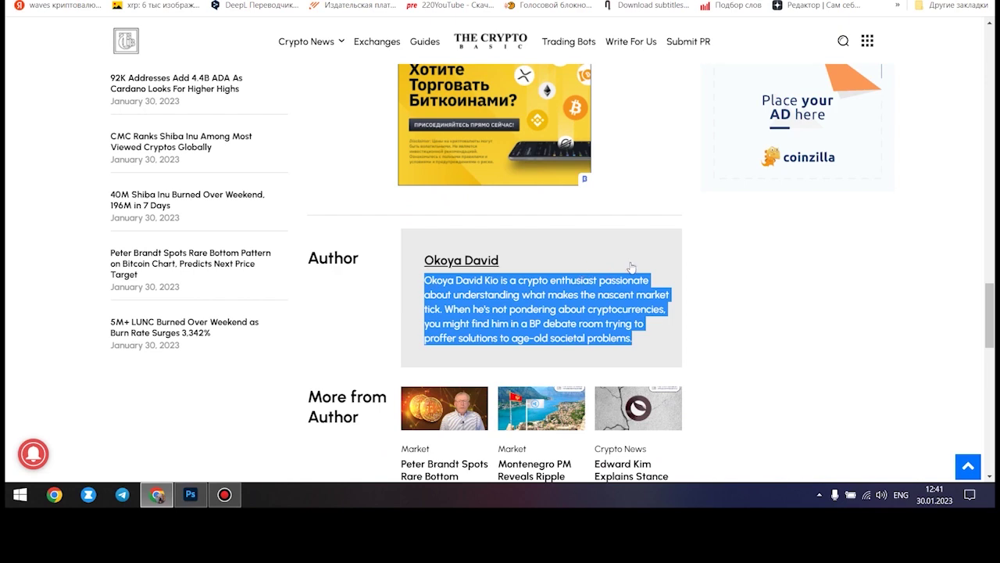
scroll(786, 284, "down", 1)
scroll(786, 284, "down", 2)
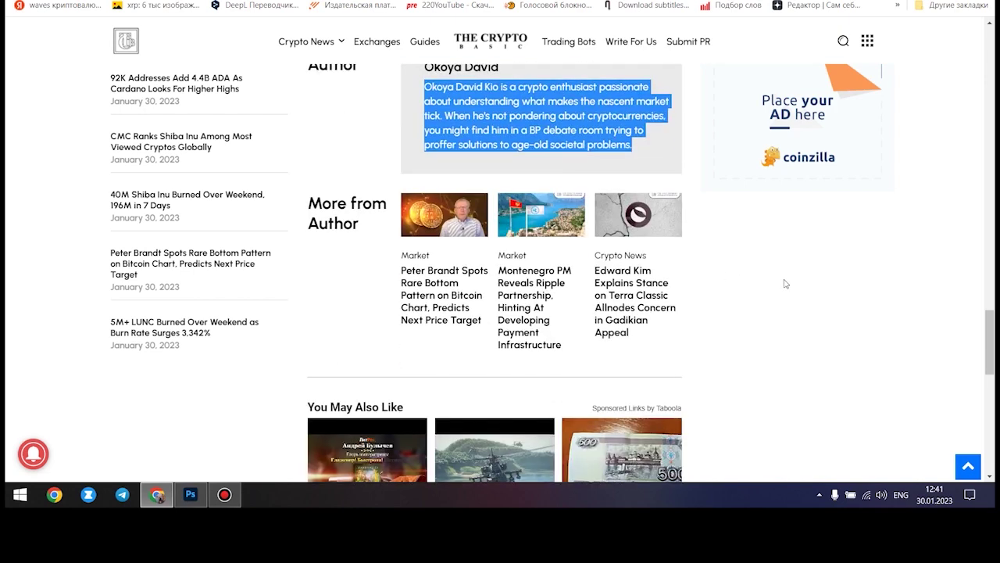
scroll(786, 283, "down", 3)
scroll(787, 284, "down", 1)
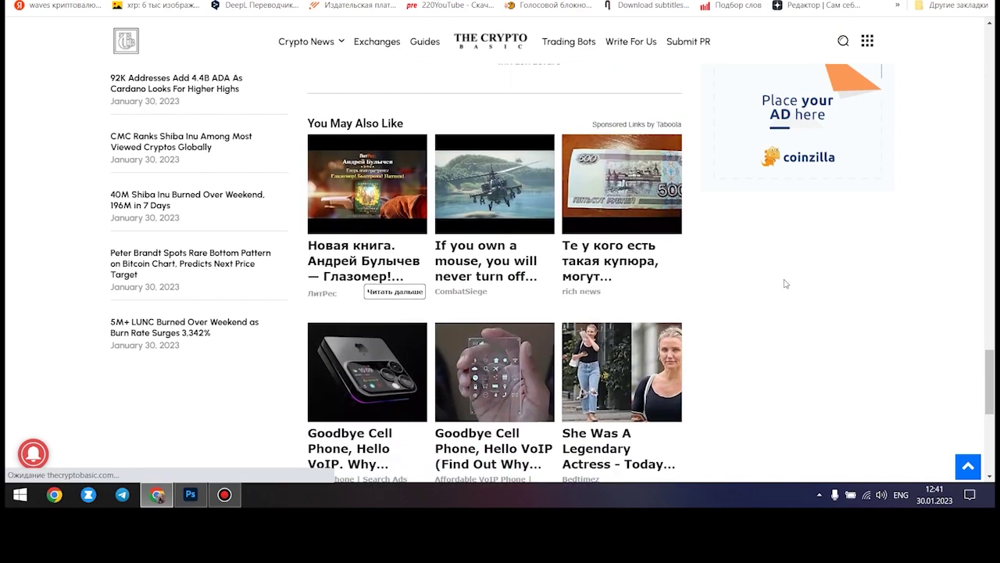
scroll(786, 284, "up", 5)
scroll(786, 284, "up", 4)
scroll(786, 284, "up", 2)
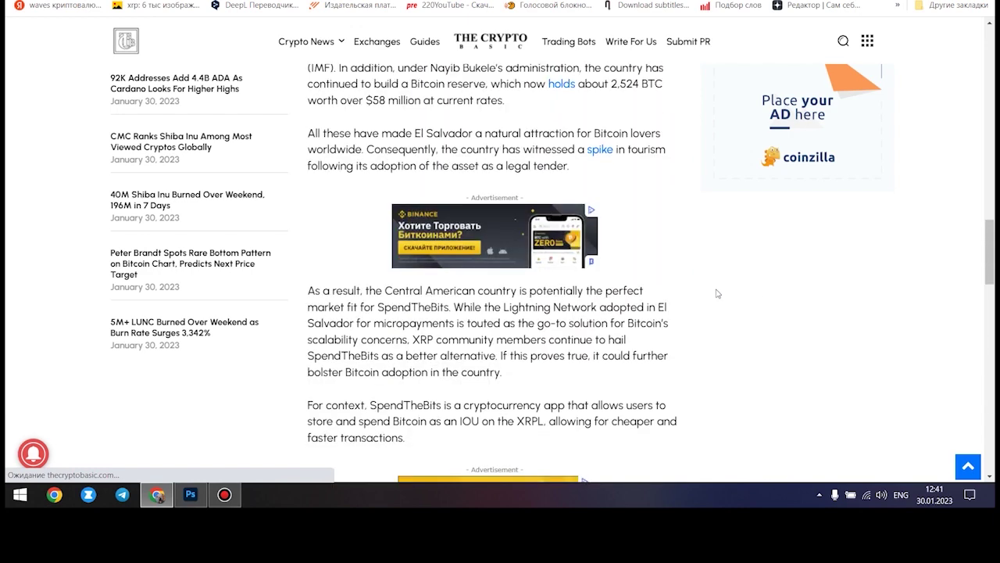
left_click_drag(308, 290, 583, 375)
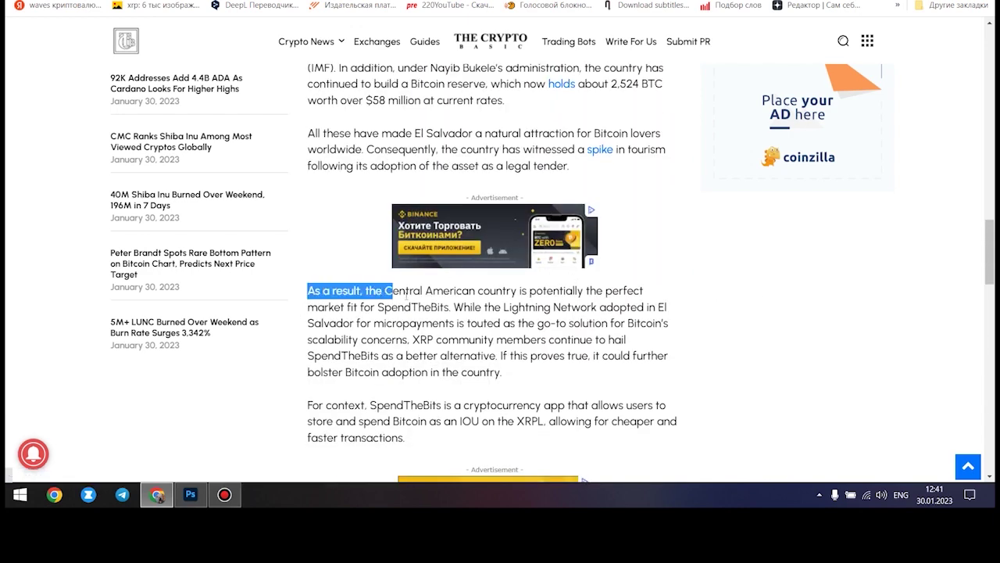